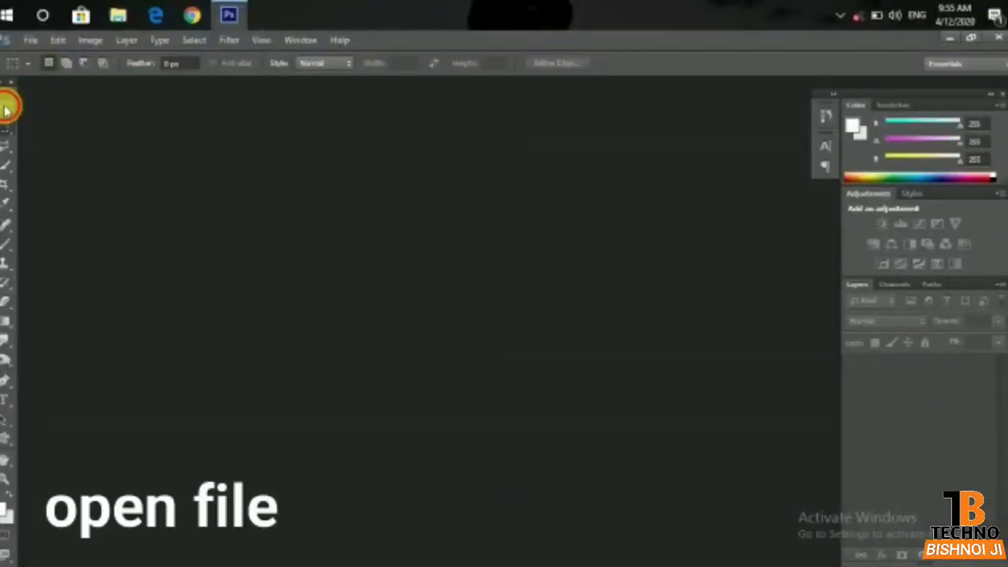
Step: Open the photo DSC_0446 from the Desktop's tecno folder
left_click(28, 41)
left_click(36, 70)
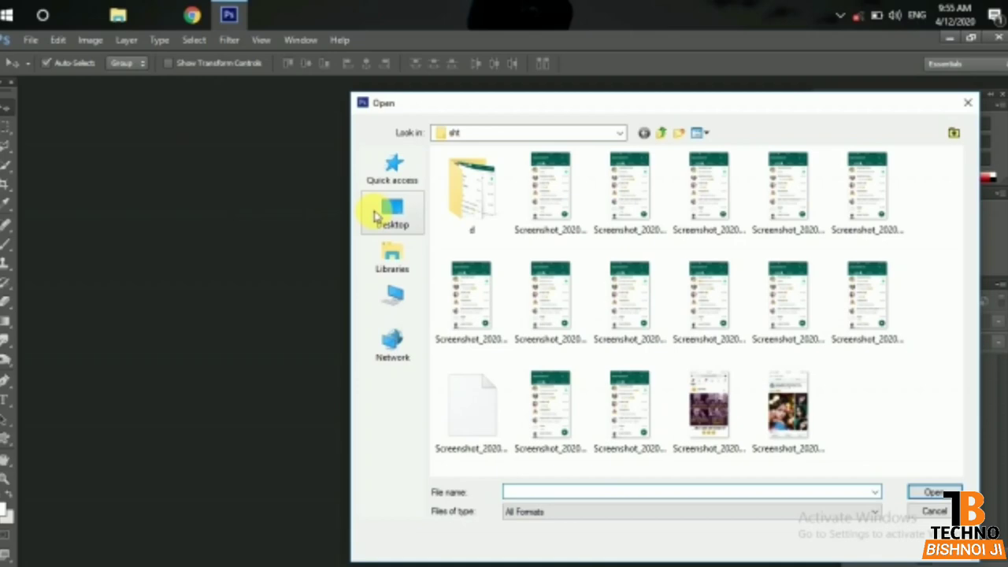
left_click(386, 213)
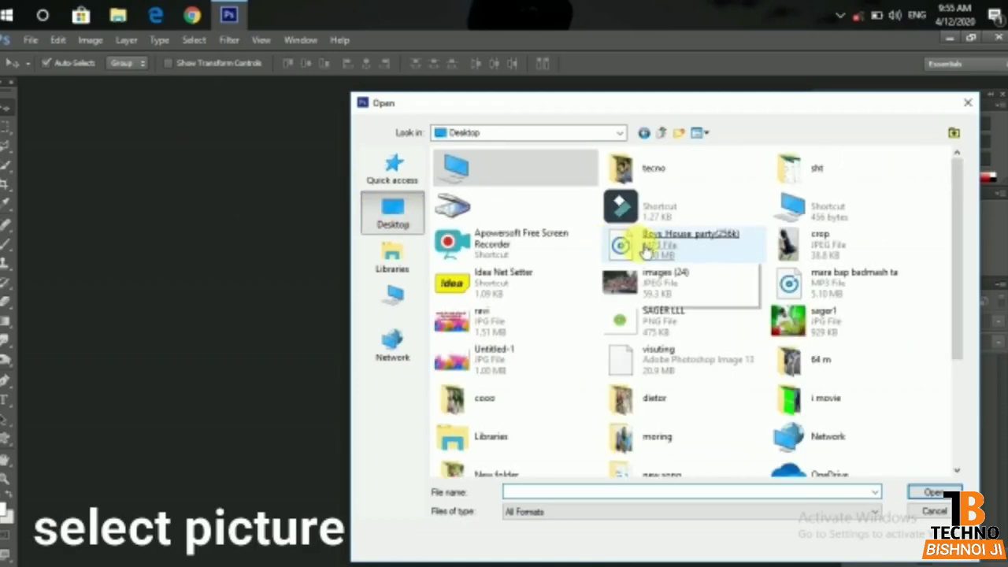
double_click(698, 168)
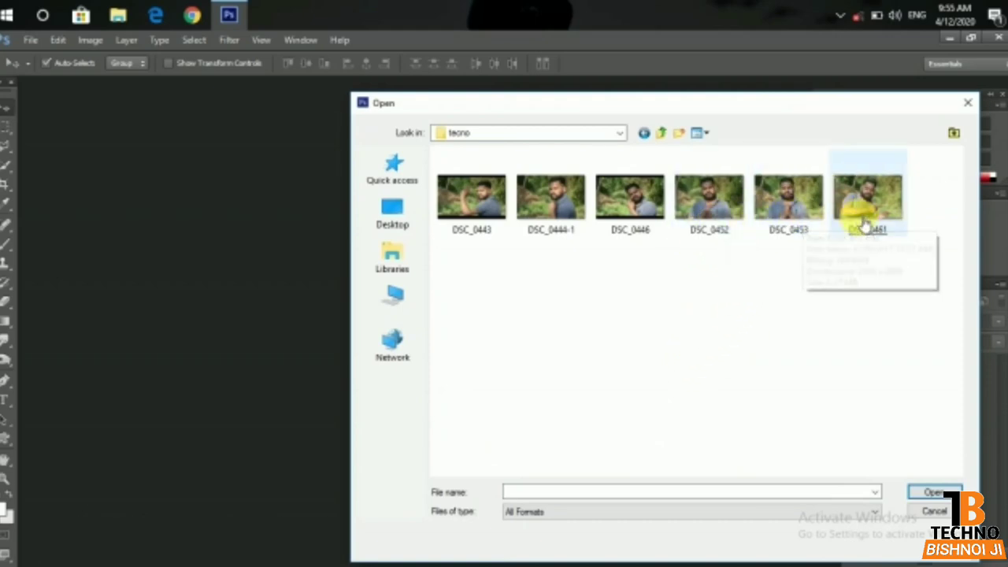
left_click(573, 211)
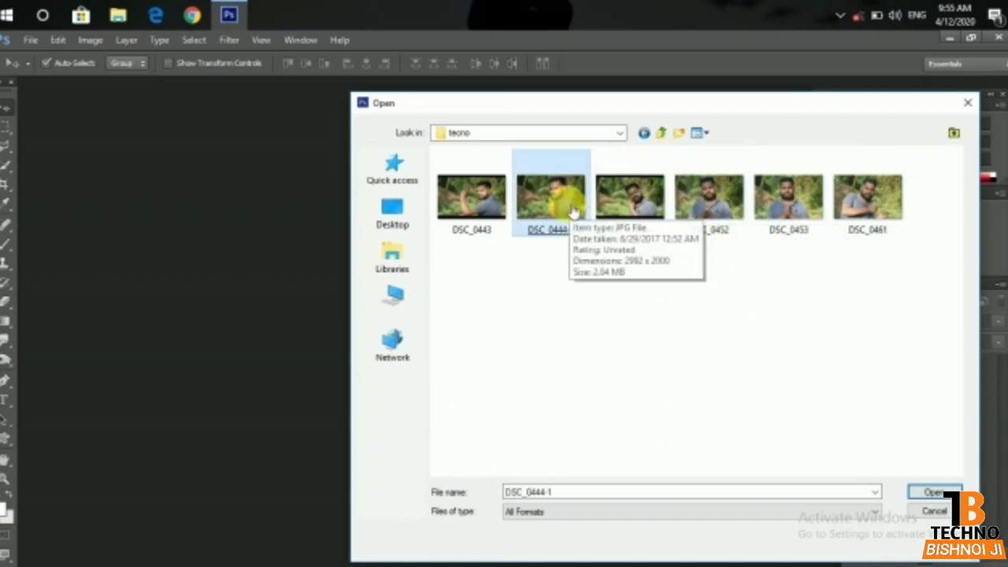
left_click(630, 206)
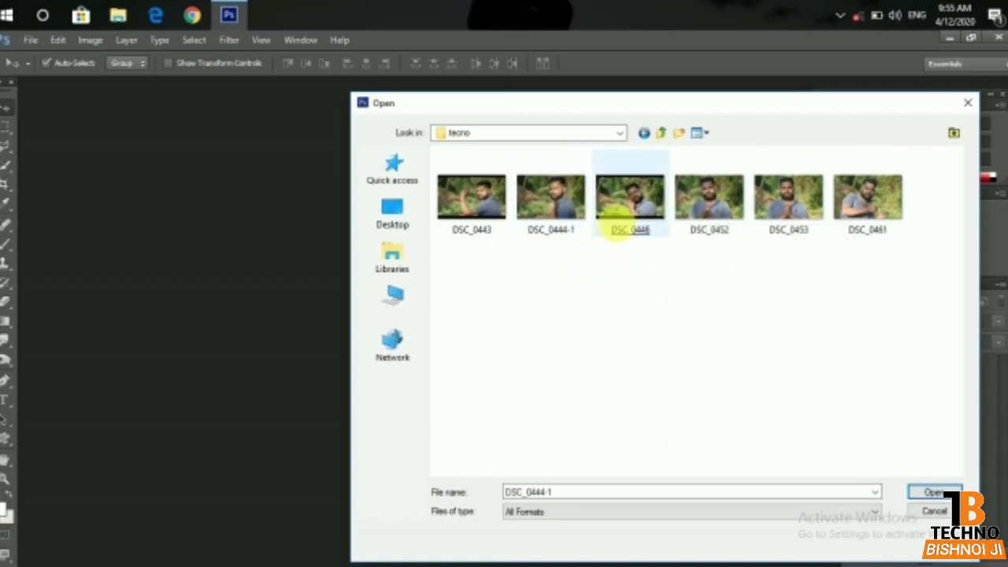
double_click(636, 211)
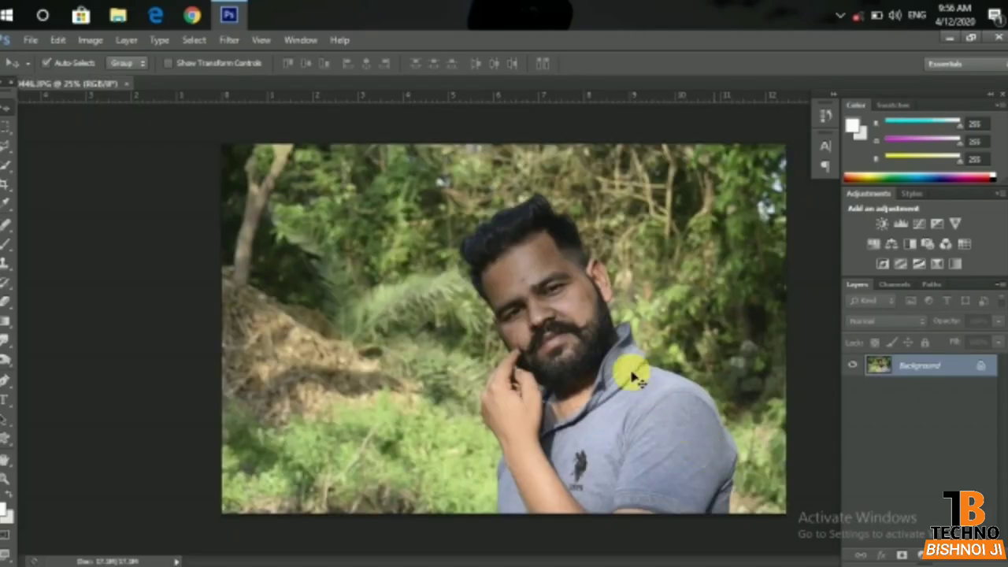
Step: Select the whole bearded man with the Quick Selection tool
scroll(541, 295, "up", 3)
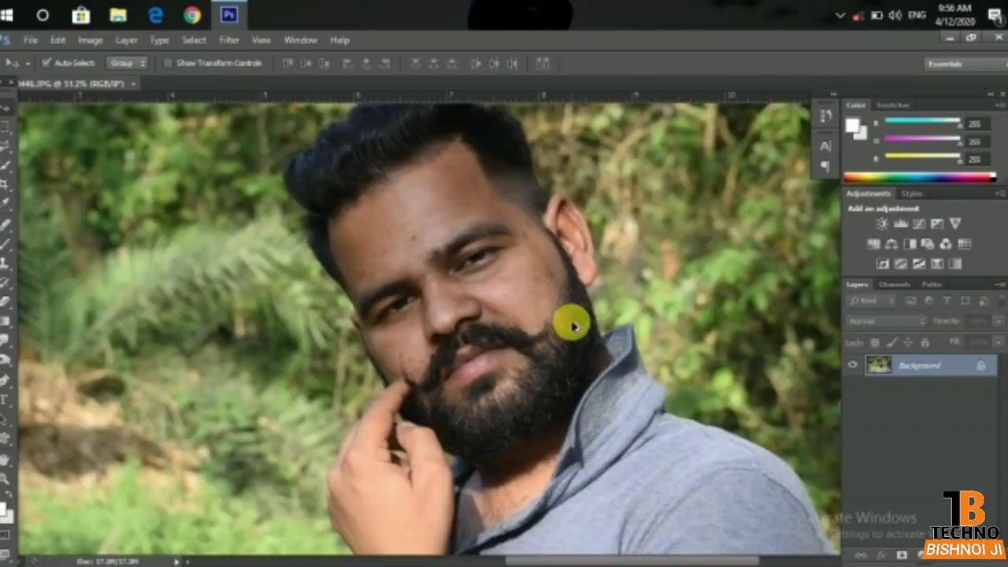
scroll(575, 322, "down", 4)
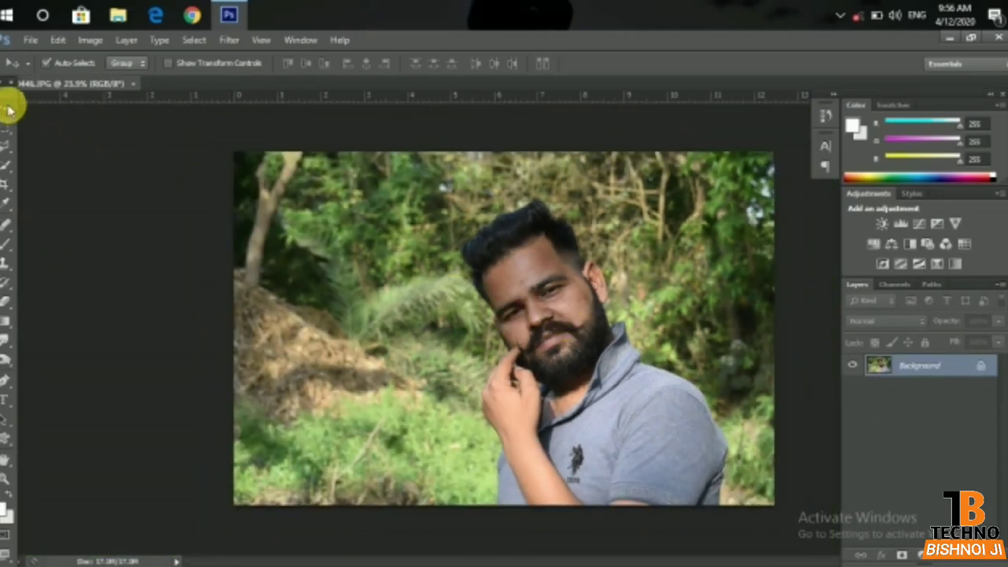
scroll(16, 142, "up", 1)
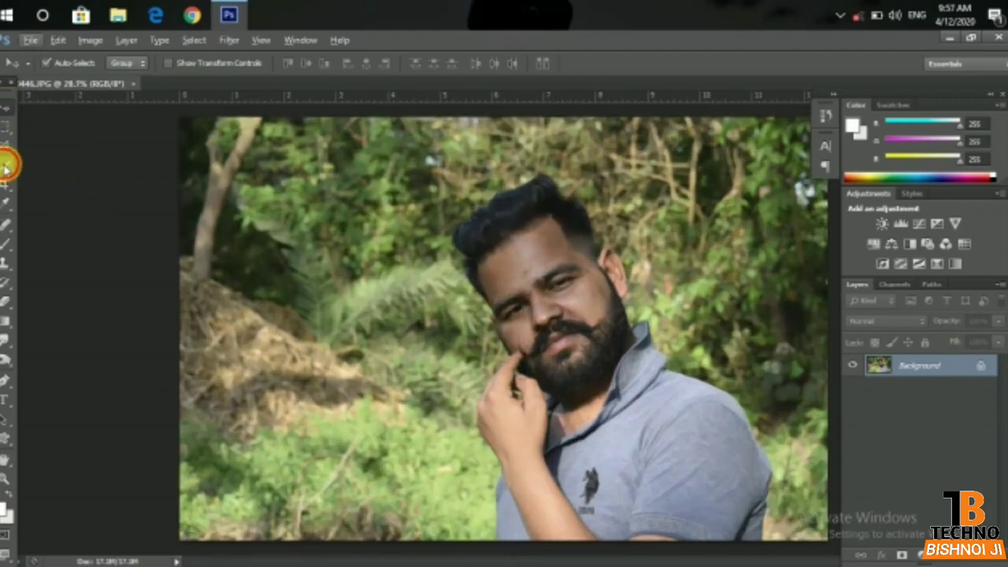
left_click(6, 164)
scroll(565, 269, "down", 2)
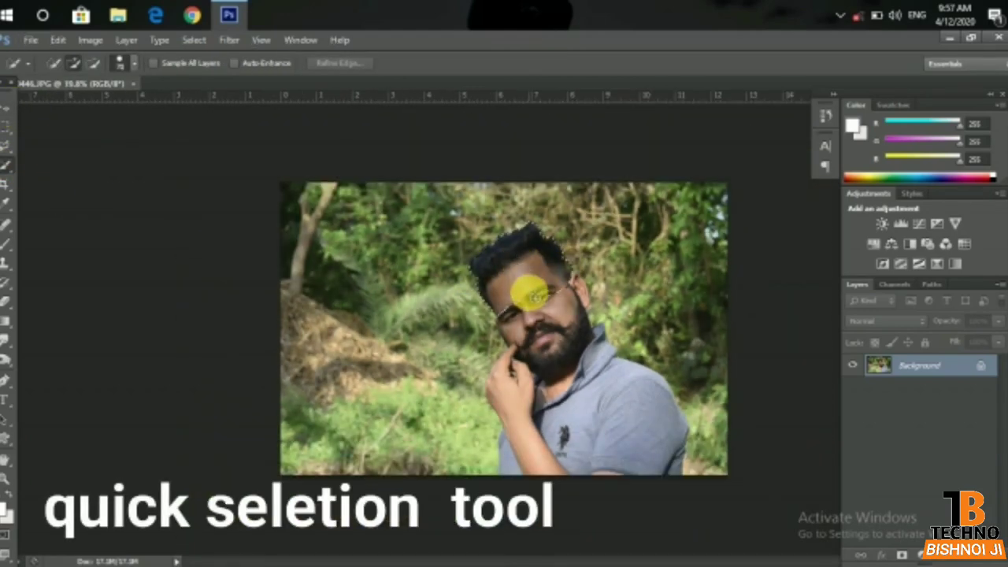
left_click_drag(532, 295, 515, 462)
Step: Add a layer mask so everything outside the selected man turns transparent
scroll(515, 462, "up", 2)
scroll(700, 457, "up", 3)
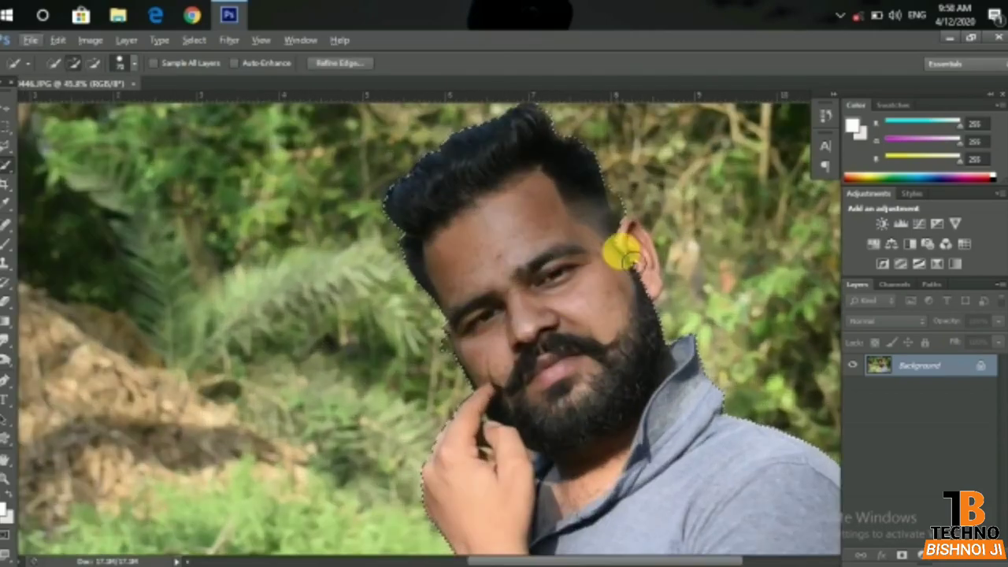
scroll(622, 252, "up", 2)
scroll(592, 299, "up", 1)
scroll(592, 299, "up", 3)
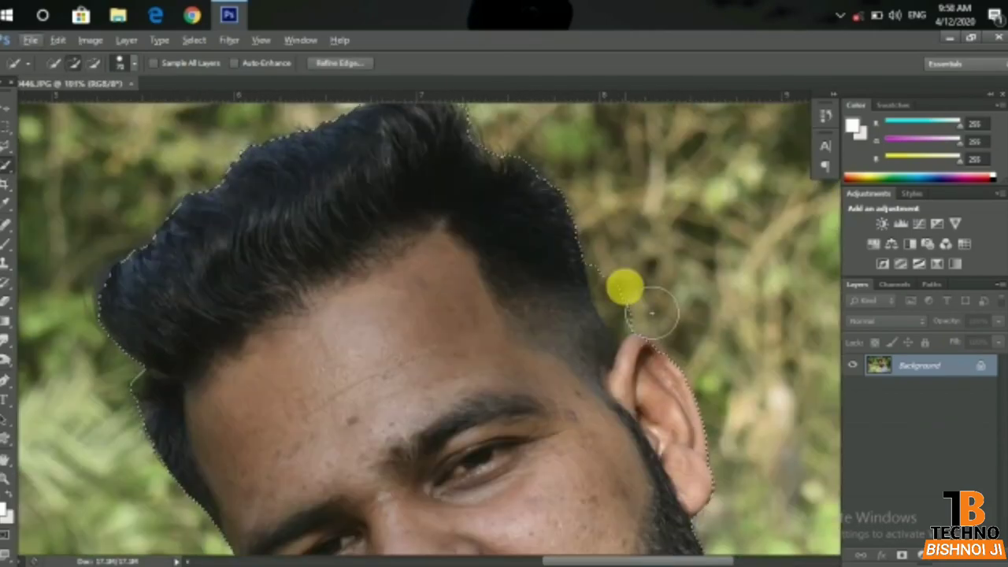
scroll(552, 284, "up", 2)
scroll(450, 252, "down", 2)
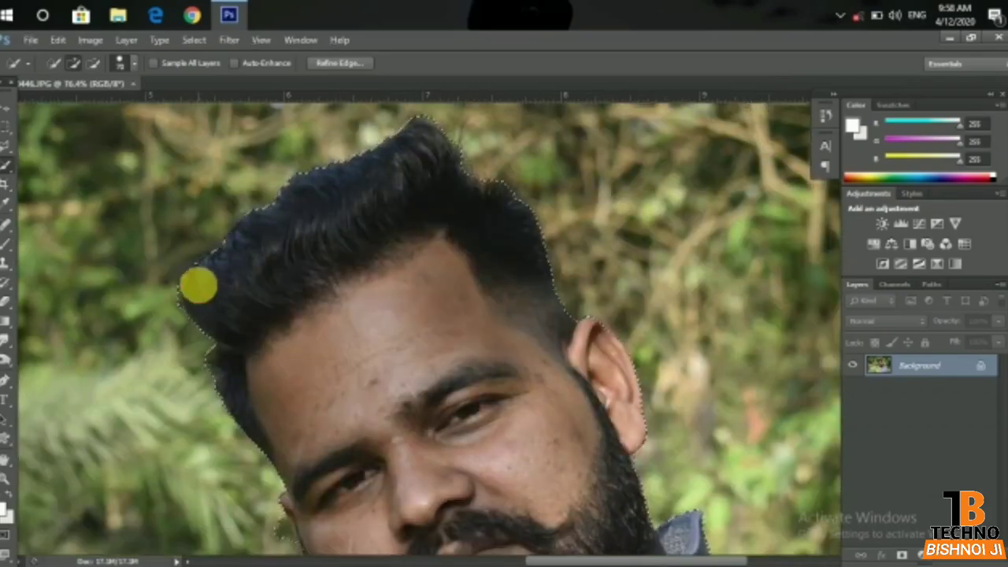
scroll(236, 323, "down", 3)
scroll(354, 299, "down", 2)
scroll(434, 341, "down", 2)
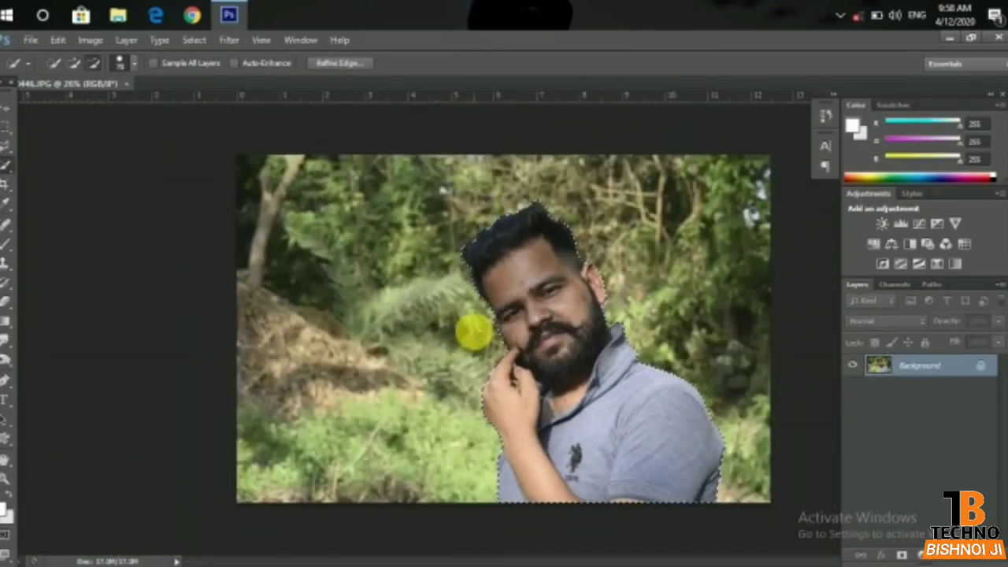
scroll(473, 332, "up", 1)
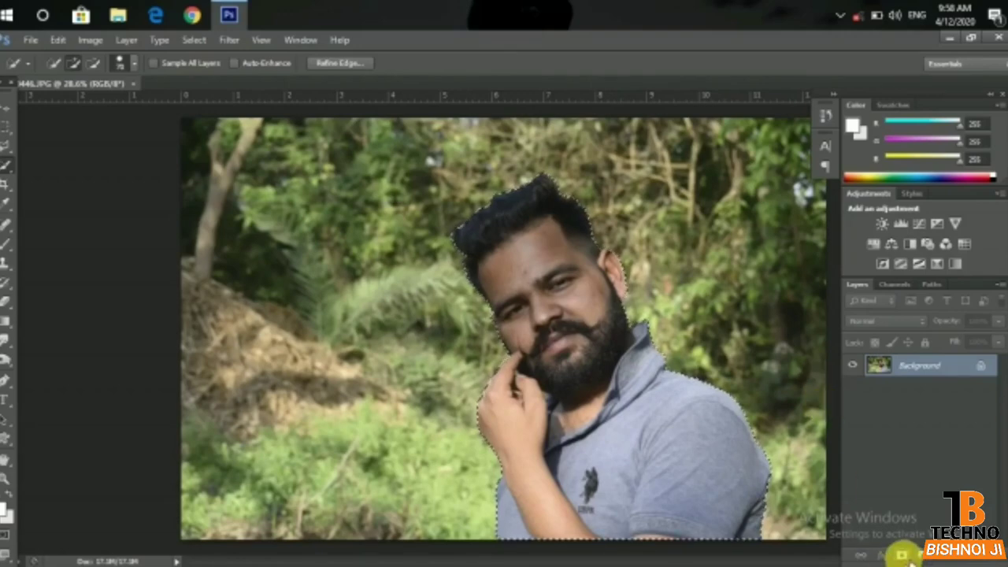
left_click(901, 554)
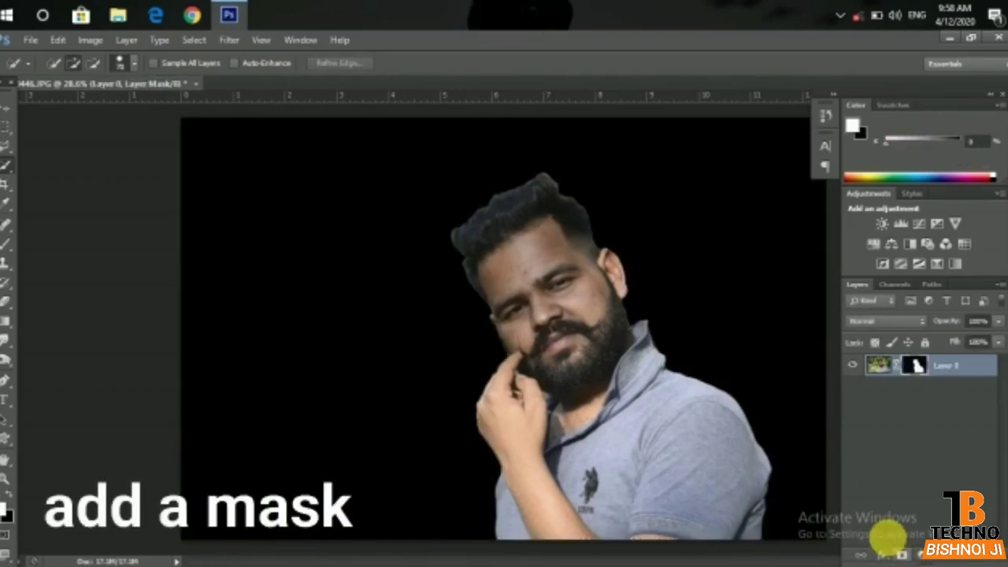
scroll(551, 360, "down", 1)
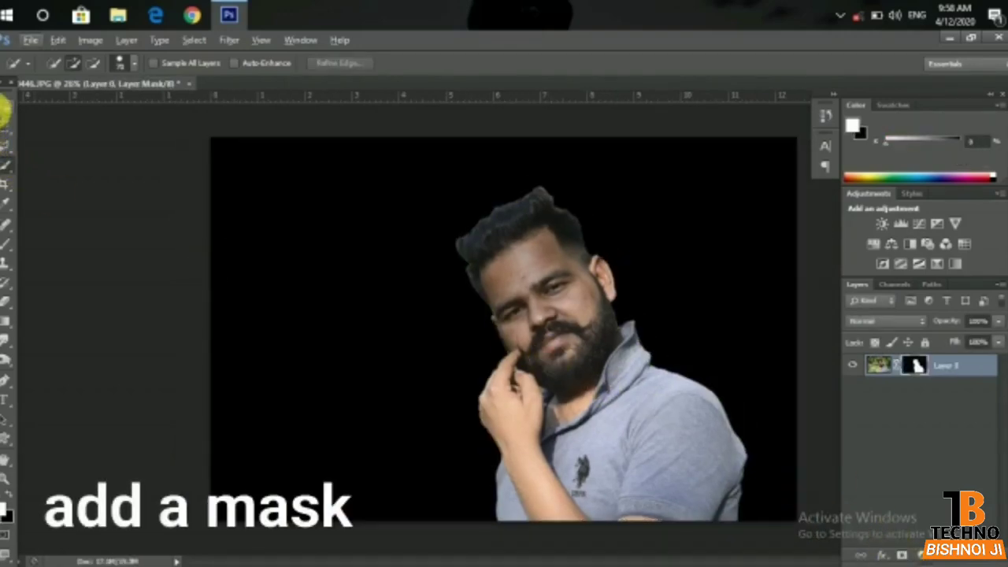
Step: Switch to the Move tool and start File > Open for another image
left_click(5, 110)
scroll(623, 295, "down", 1)
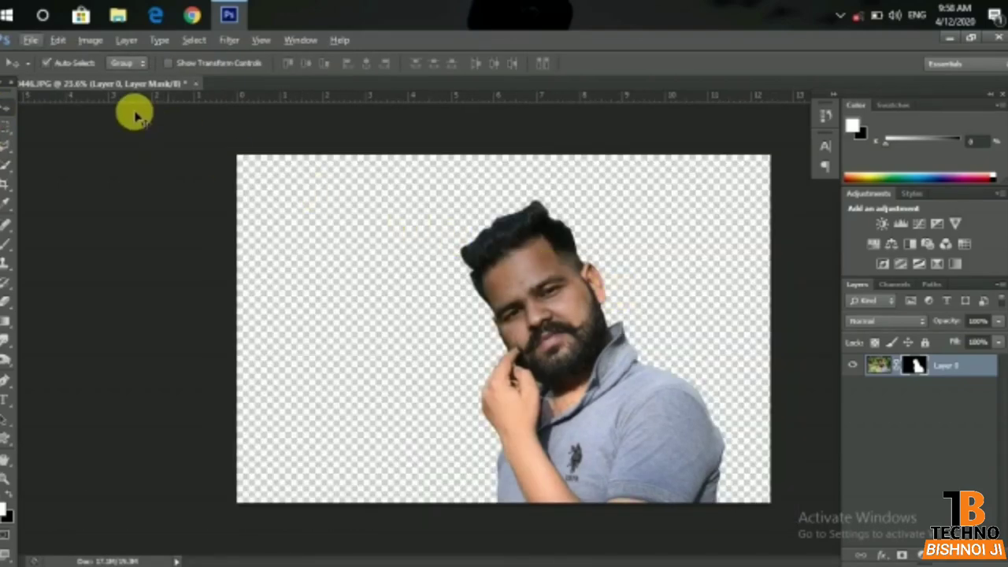
left_click(30, 41)
left_click(33, 69)
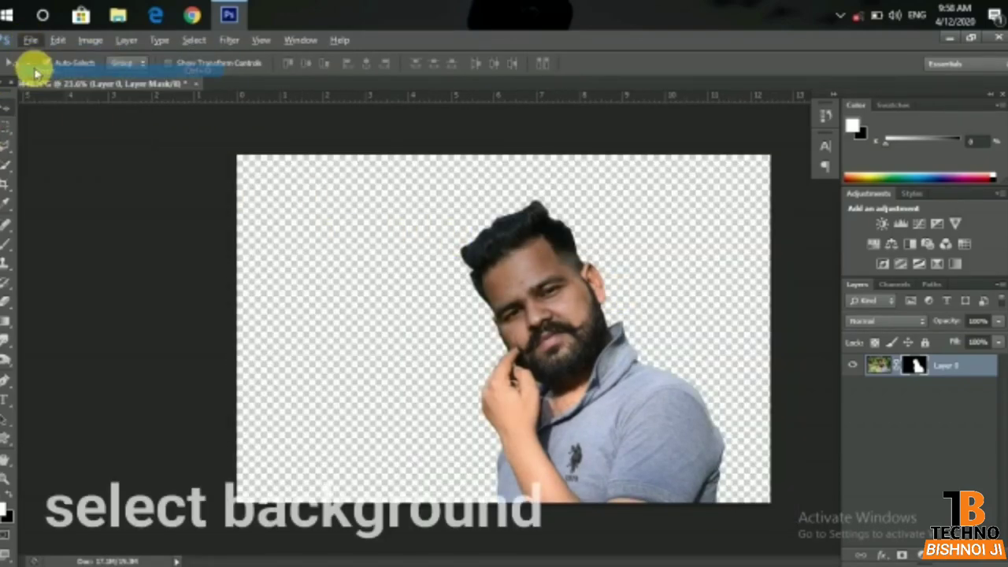
Step: Browse from Local Disk (E:) through the photo folders to the 02 editing bg folder
left_click(400, 295)
double_click(674, 287)
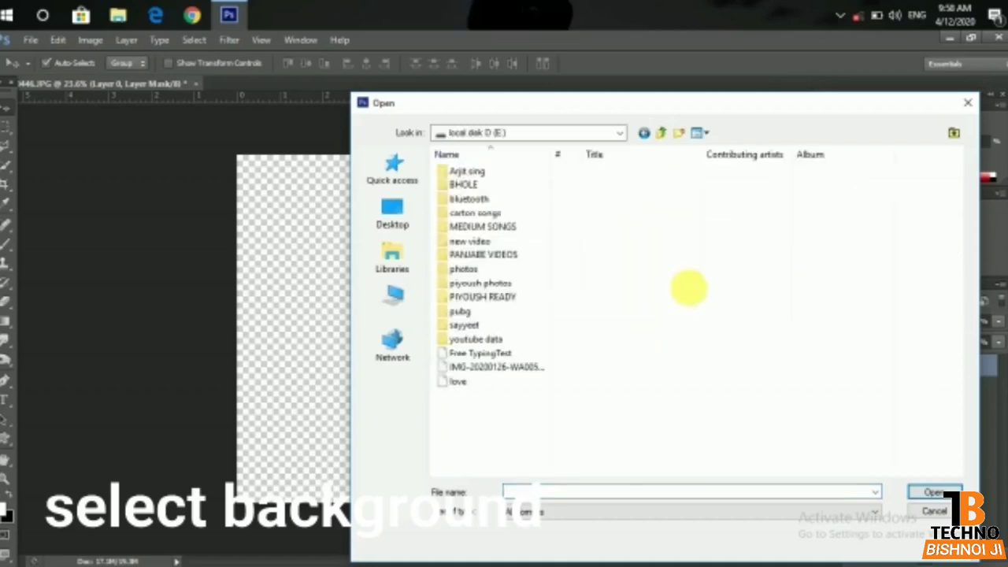
double_click(504, 272)
double_click(473, 219)
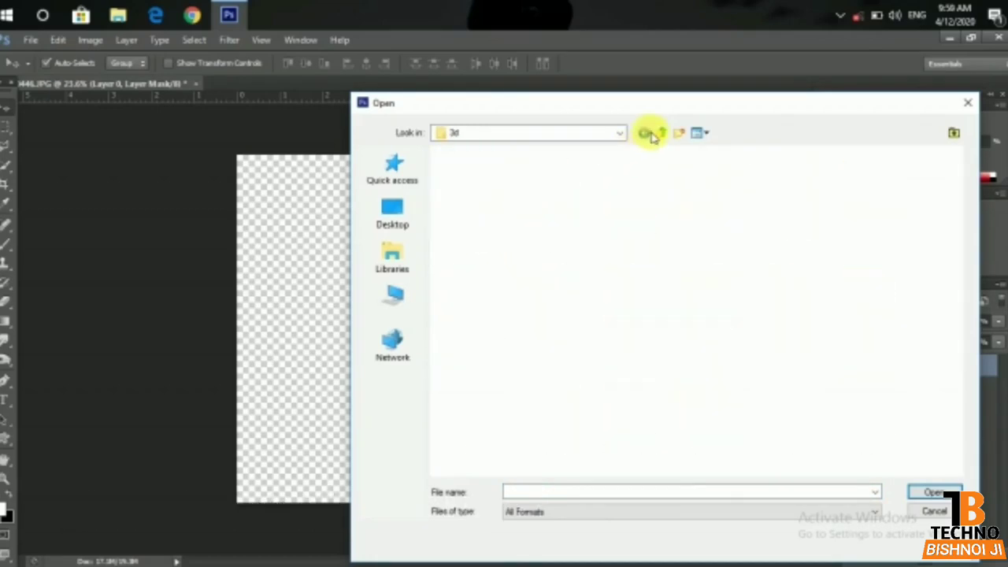
left_click(644, 132)
scroll(596, 315, "up", 3)
left_click(732, 386)
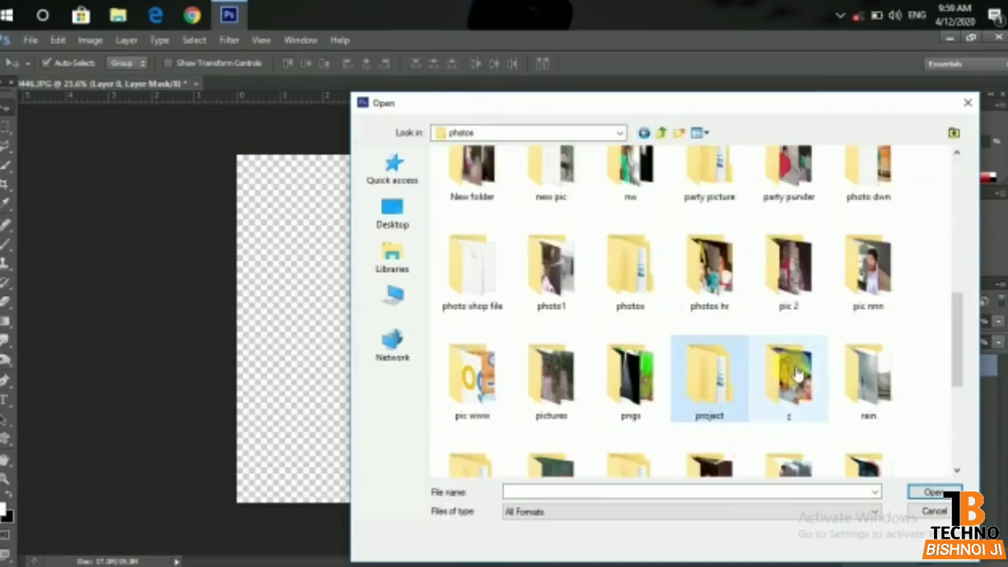
scroll(607, 461, "down", 3)
scroll(675, 423, "up", 3)
double_click(630, 378)
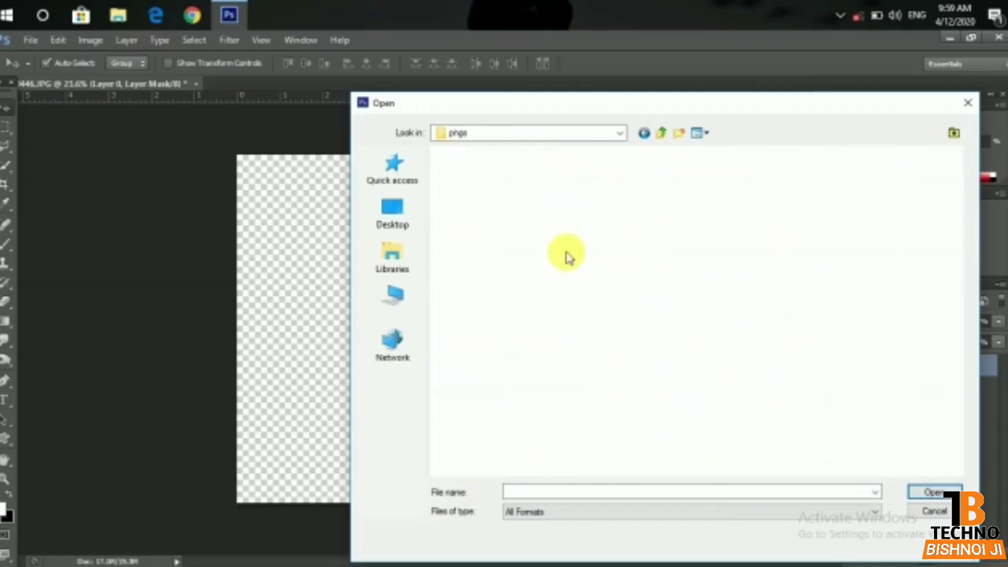
double_click(489, 201)
double_click(492, 205)
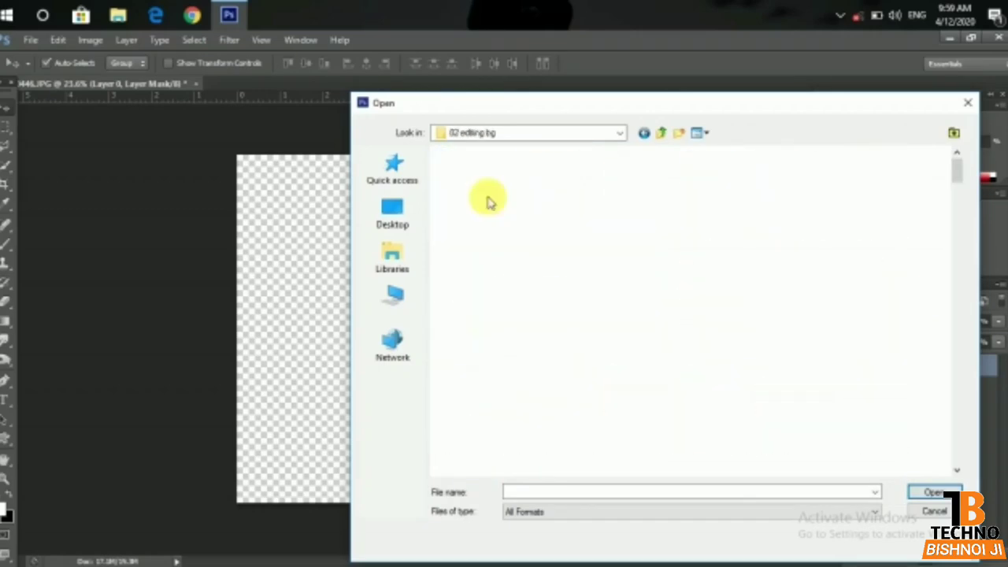
Step: Open the city photo PicsArt_12-17-08.52.39, select all of it, and return to the portrait
scroll(630, 315, "down", 5)
left_click(679, 311)
scroll(679, 312, "down", 3)
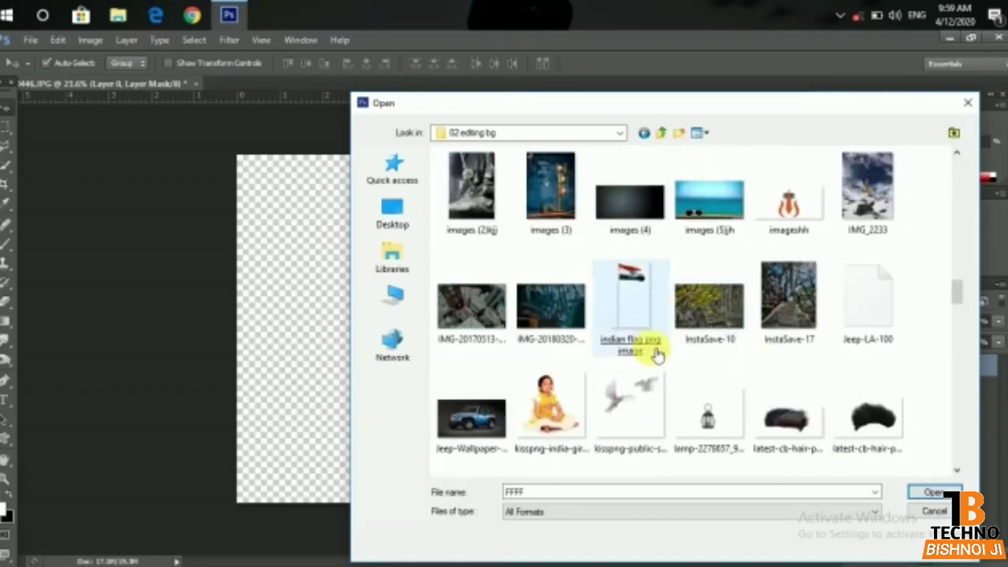
scroll(659, 349, "down", 3)
left_click(649, 359)
scroll(662, 354, "down", 3)
left_click(705, 354)
double_click(721, 272)
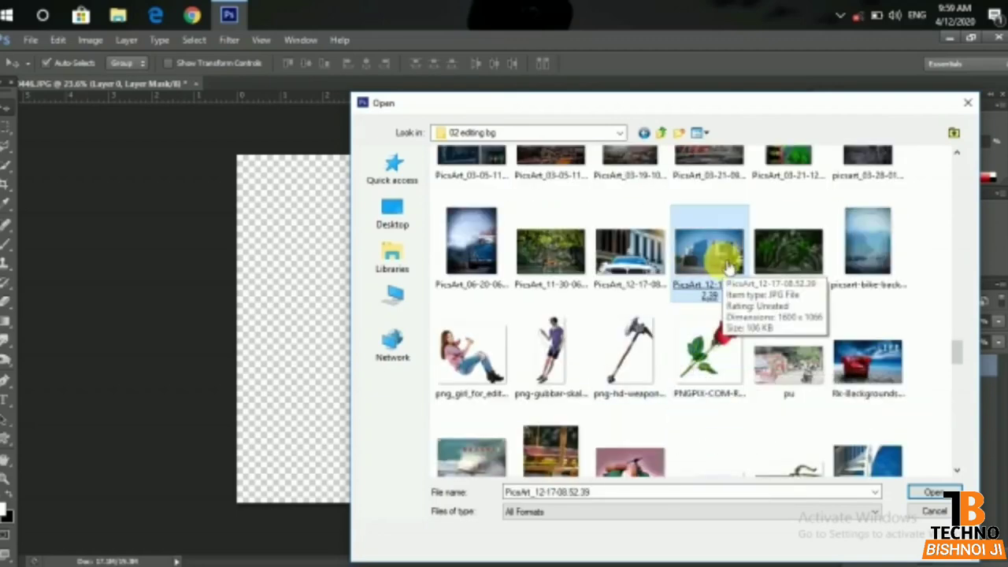
key("ctrl+a")
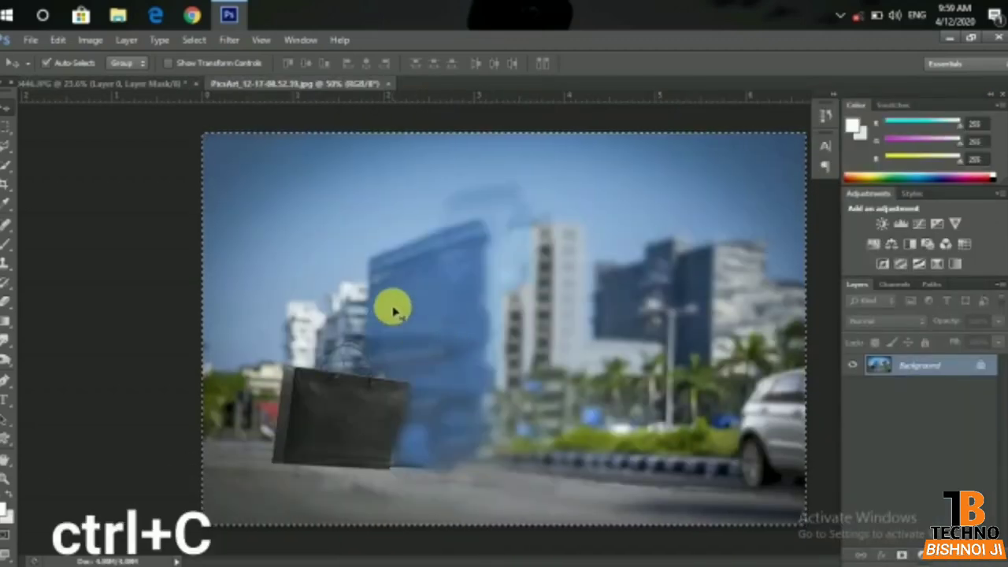
left_click(144, 84)
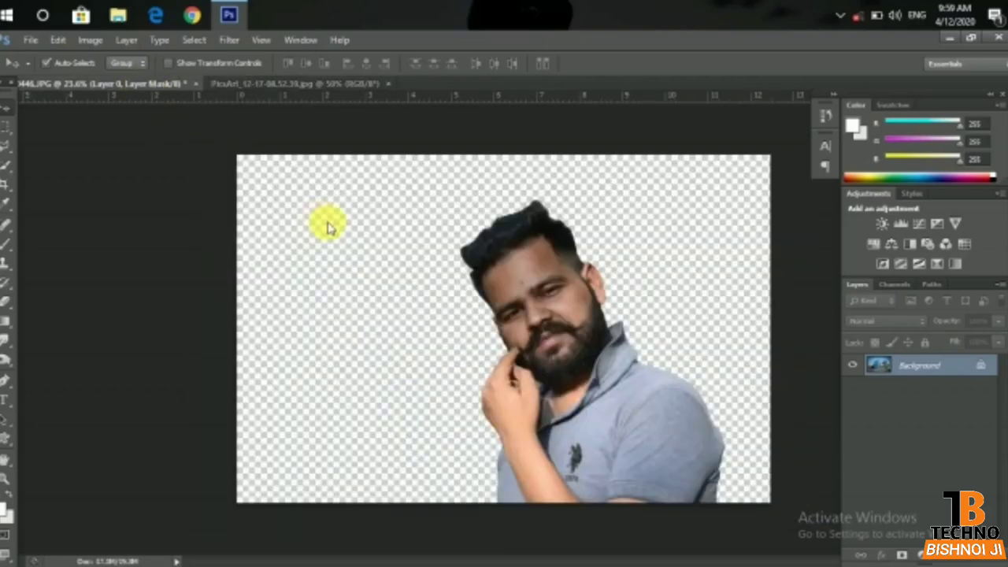
Step: Paste the city photo and scale it to cover the whole canvas
key("ctrl+v")
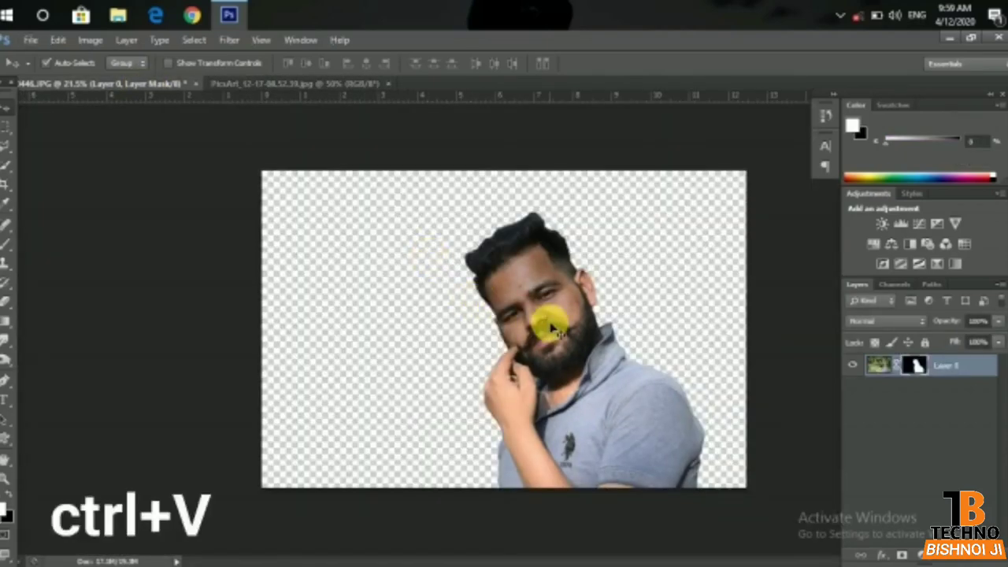
key("ctrl+t")
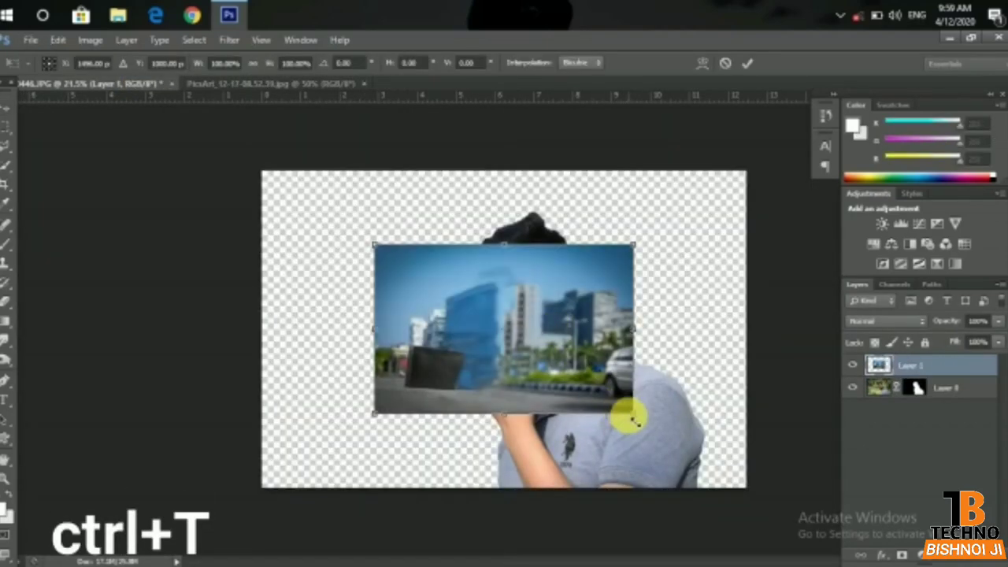
mouse_move(626, 415)
left_mouse_down()
mouse_move(714, 472)
mouse_move(590, 373)
left_mouse_up()
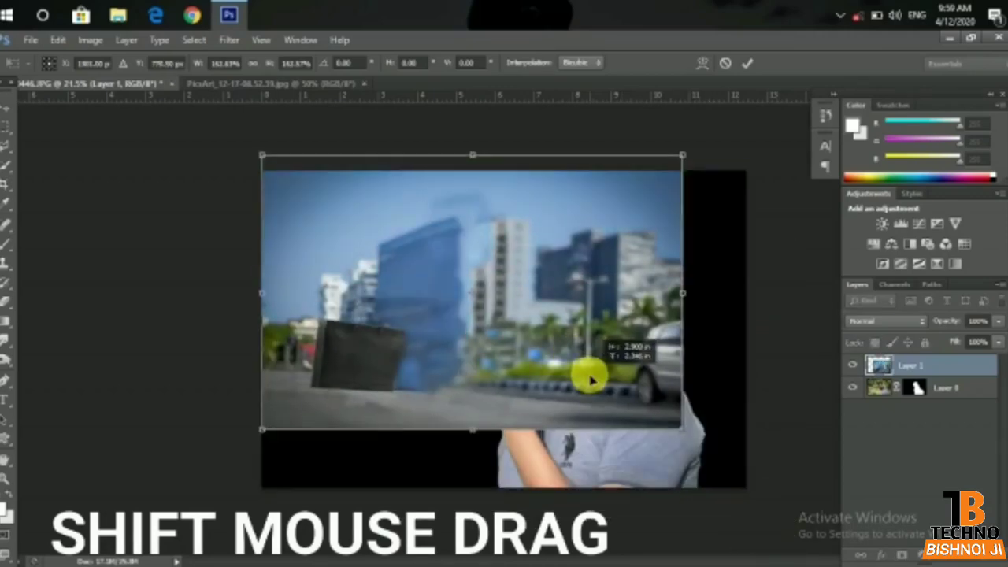
left_click_drag(675, 432, 834, 542)
left_click_drag(561, 416, 359, 420)
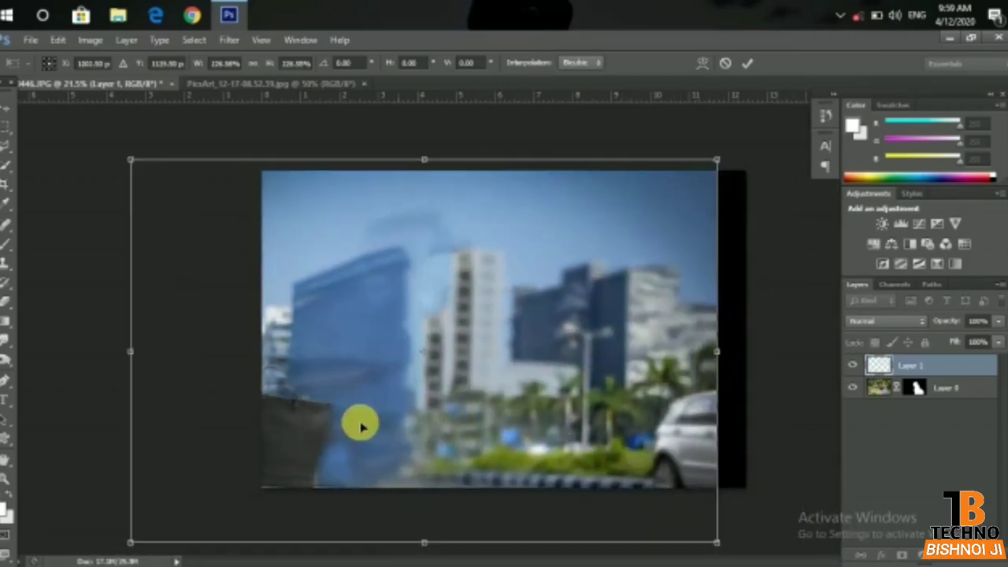
mouse_move(648, 171)
left_mouse_down()
mouse_move(765, 139)
mouse_move(797, 103)
left_mouse_up()
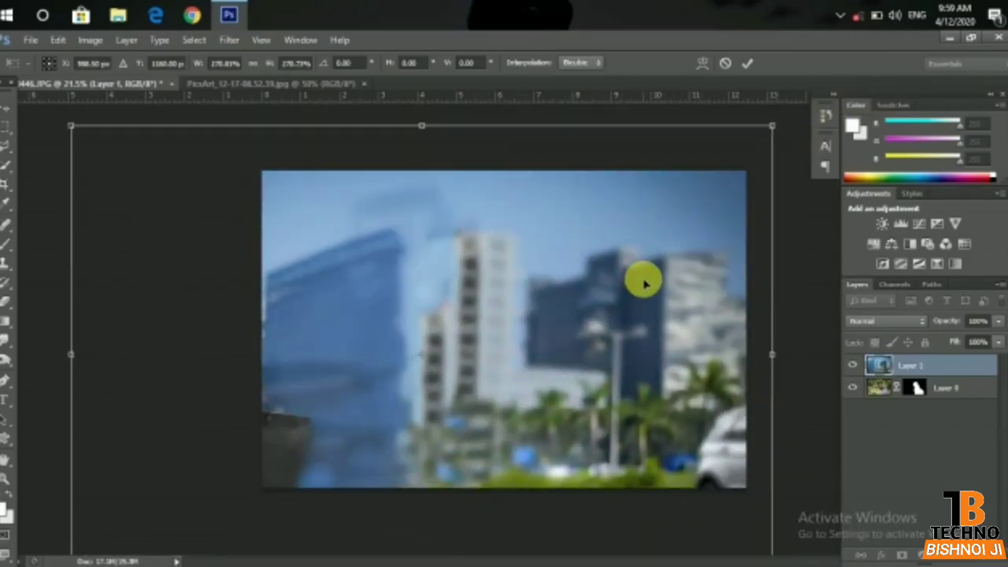
key("Return")
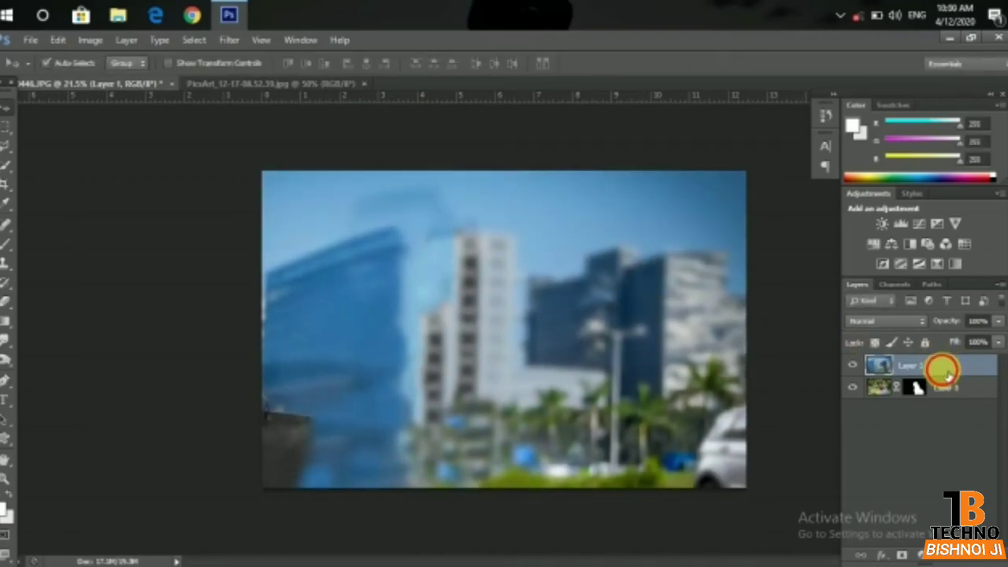
Step: Stack the man's masked Layer 0 above the city Layer 1 and nudge him slightly up
double_click(947, 388)
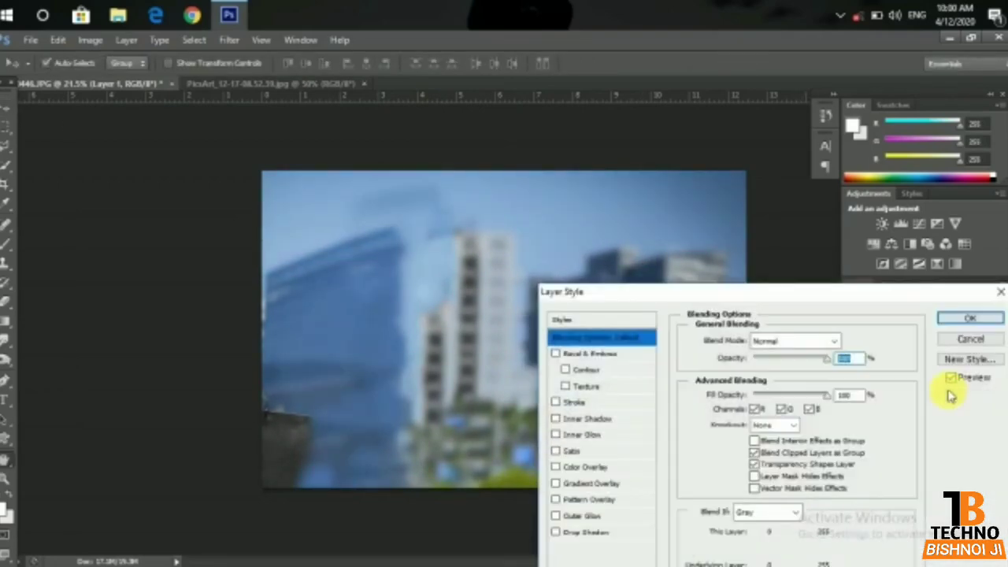
left_click(961, 130)
left_click(957, 389)
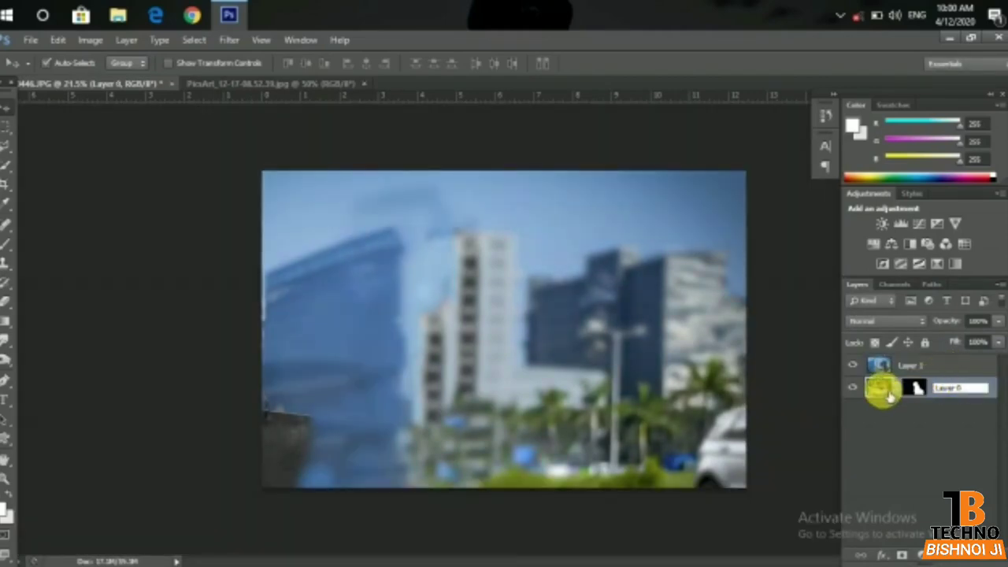
left_click_drag(886, 394, 915, 381)
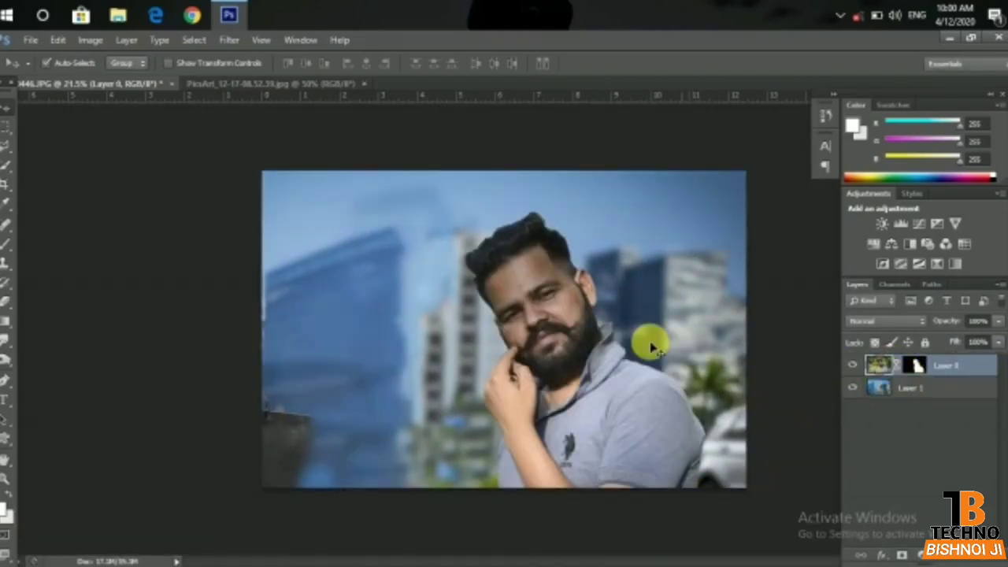
scroll(650, 347, "up", 1)
scroll(630, 333, "up", 1)
scroll(617, 333, "up", 1)
scroll(594, 333, "up", 1)
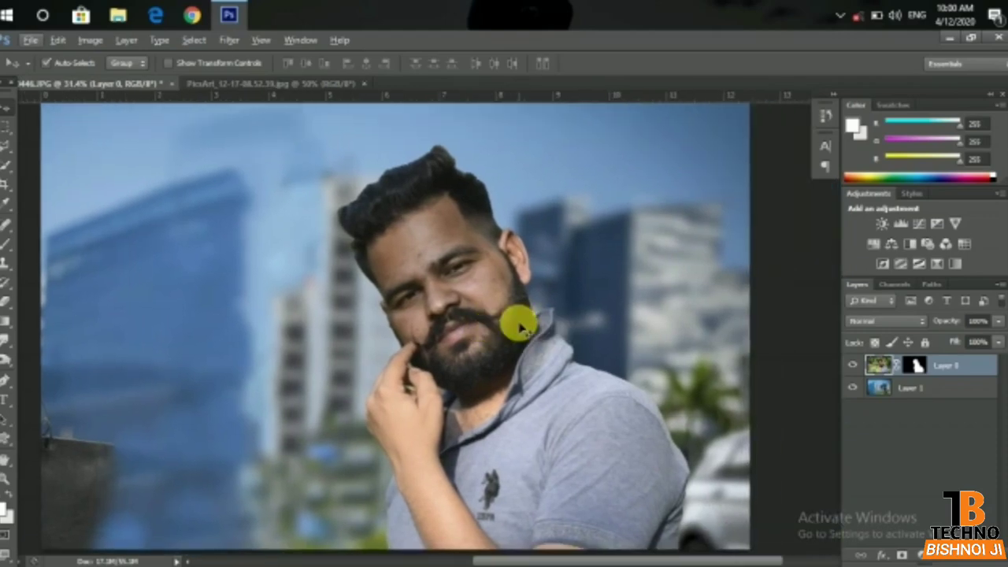
scroll(520, 326, "down", 2)
scroll(520, 323, "down", 1)
scroll(552, 347, "down", 1)
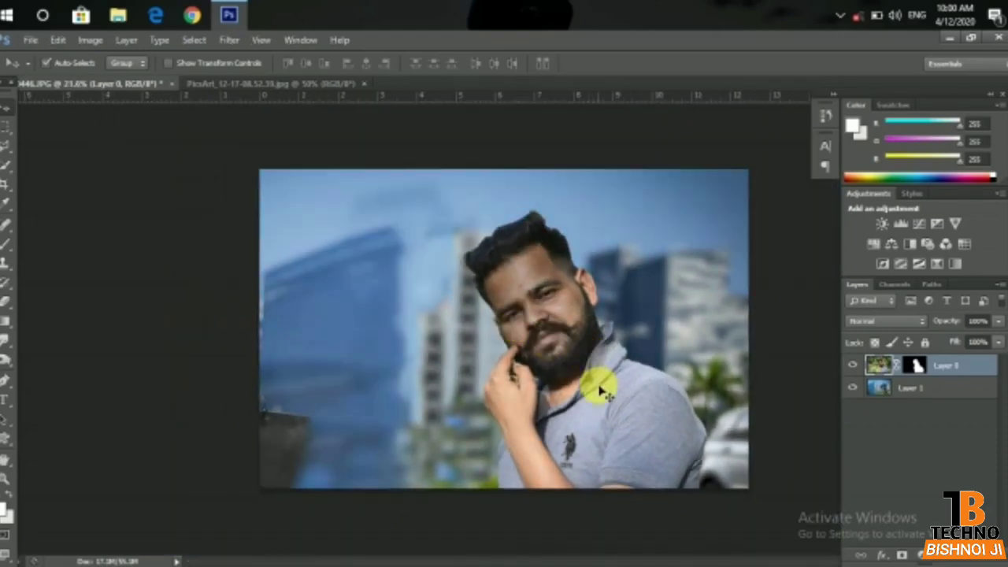
left_click_drag(597, 393, 597, 392)
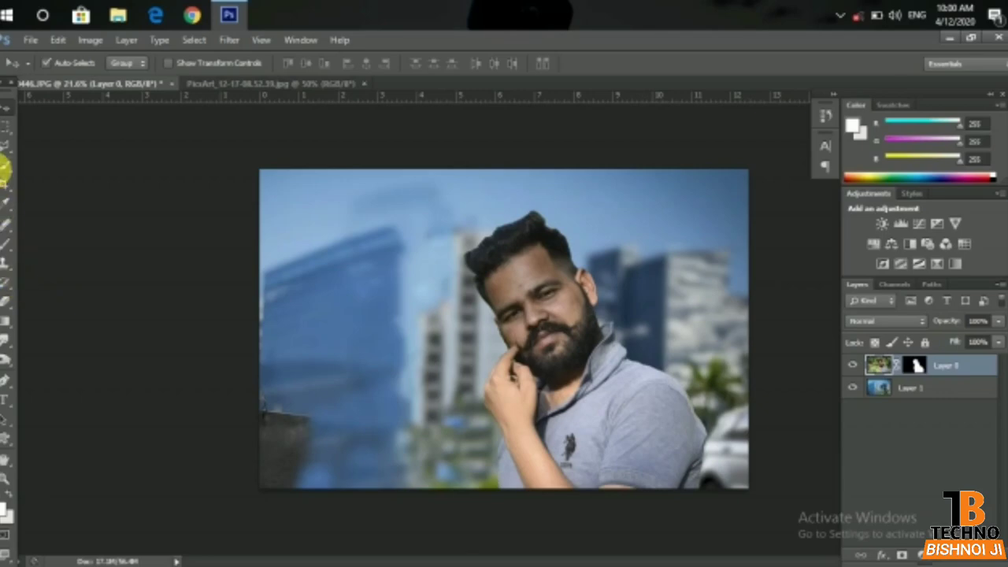
Step: Crop the image to a narrow portrait frame around the man
left_click(4, 183)
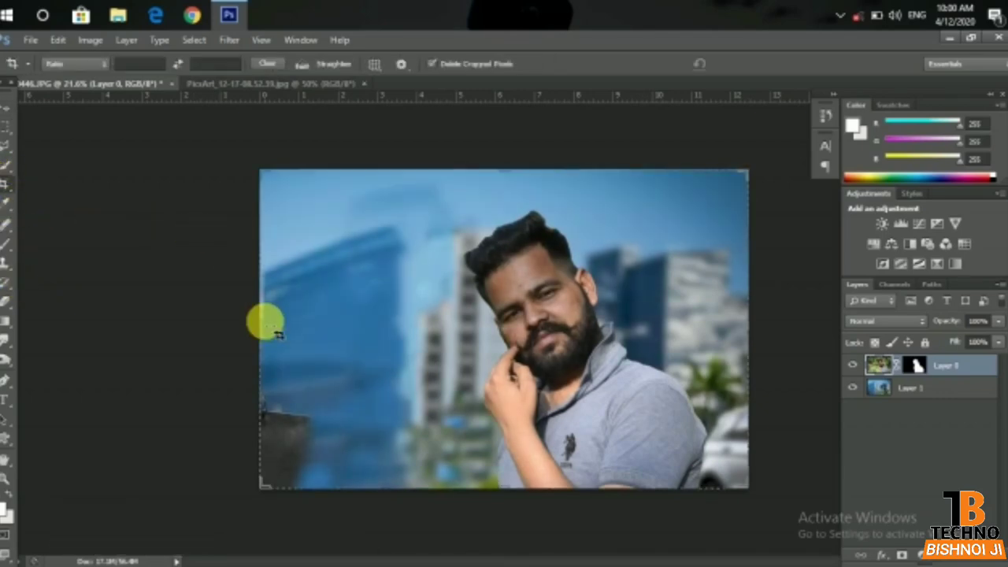
mouse_move(262, 331)
left_mouse_down()
mouse_move(364, 360)
mouse_move(506, 355)
mouse_move(507, 342)
left_mouse_up()
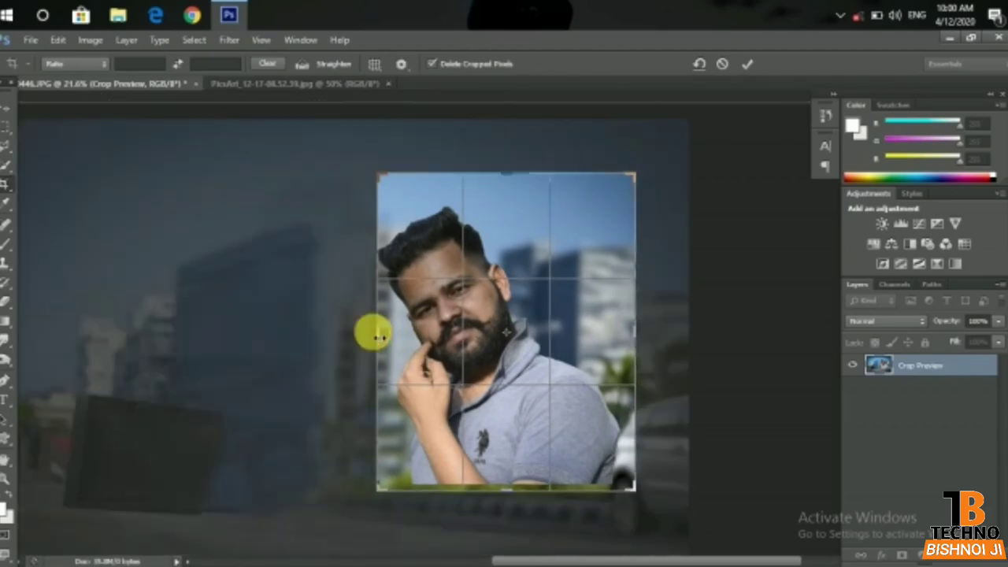
left_click_drag(372, 332, 368, 337)
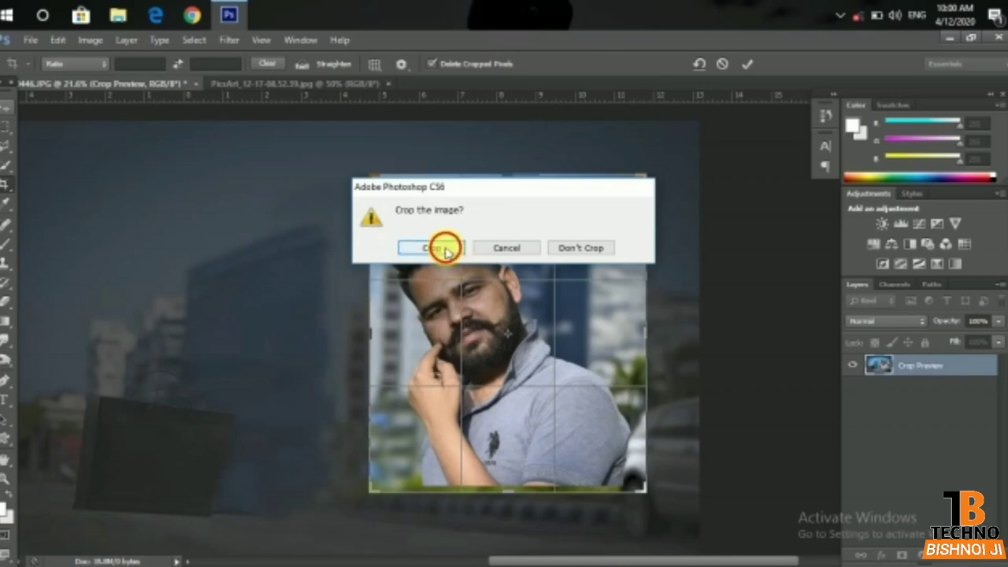
left_click(445, 249)
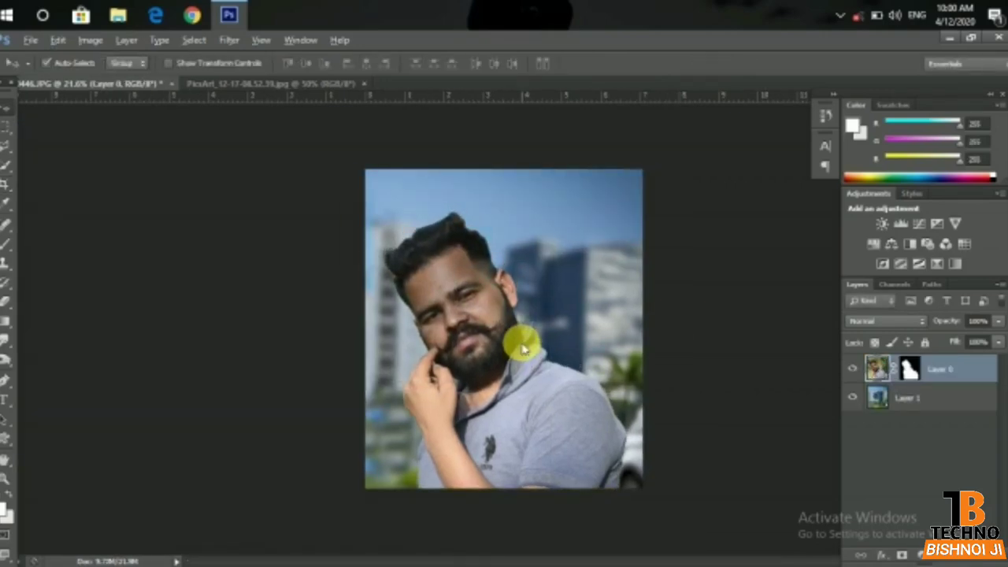
Step: Zoom in to about 300% on the man's hair and beard edge
scroll(522, 347, "up", 3)
scroll(516, 339, "down", 1)
scroll(512, 332, "down", 1)
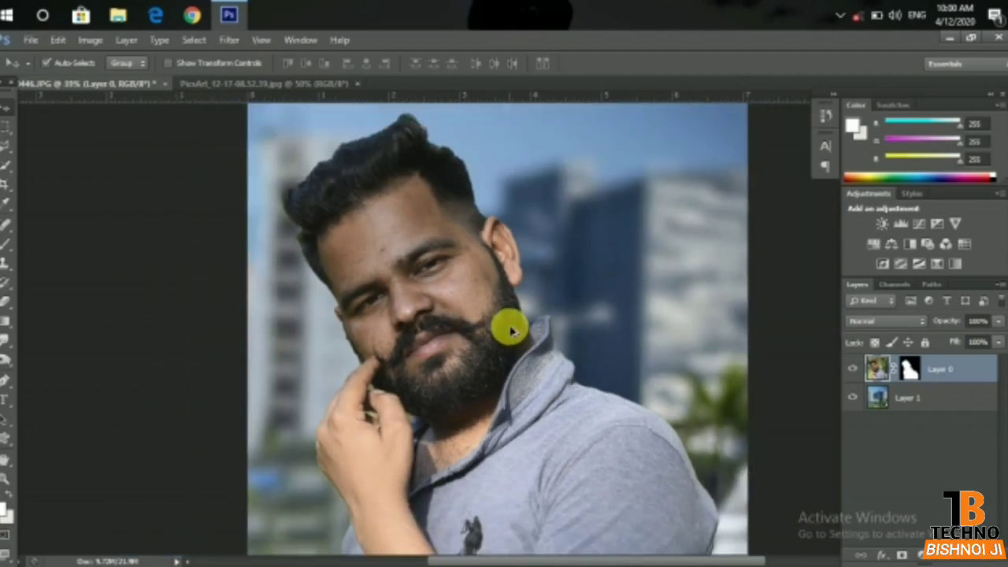
scroll(512, 333, "down", 1)
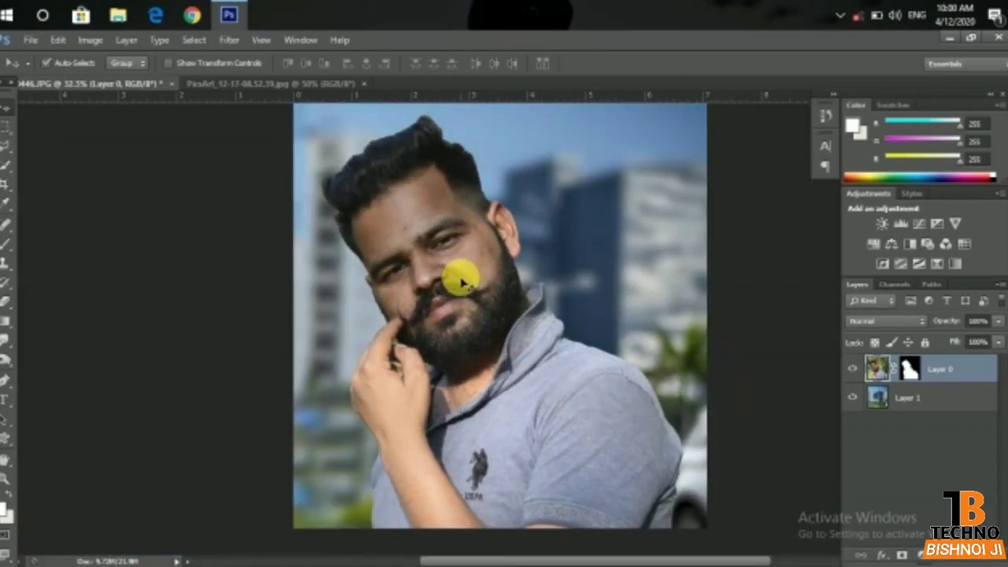
scroll(367, 241, "up", 1)
scroll(346, 258, "up", 5)
scroll(344, 268, "up", 1)
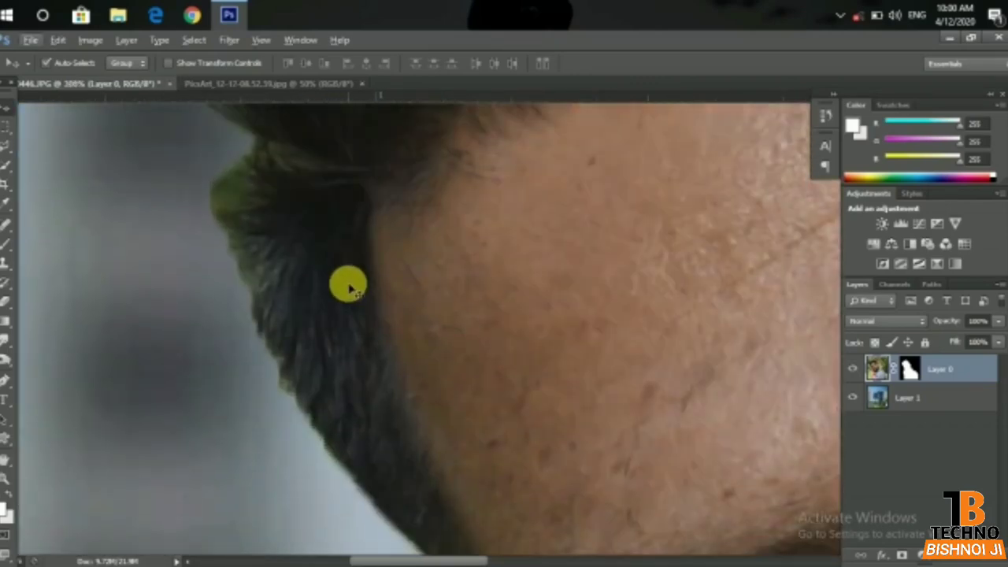
scroll(347, 284, "up", 1)
Step: With the plain Eraser, erase the green fringe along the hair edge and side
left_click(6, 301)
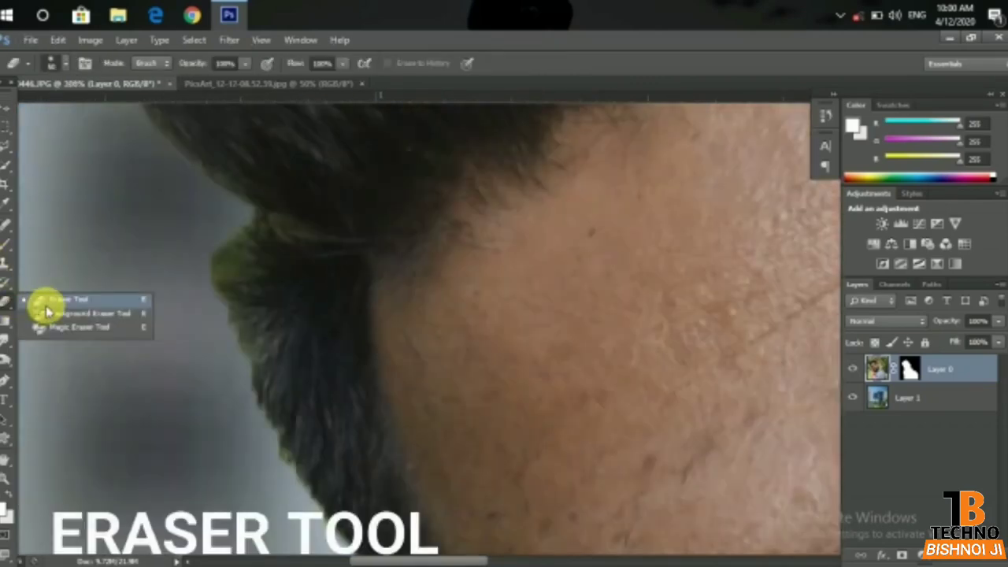
left_click(51, 293)
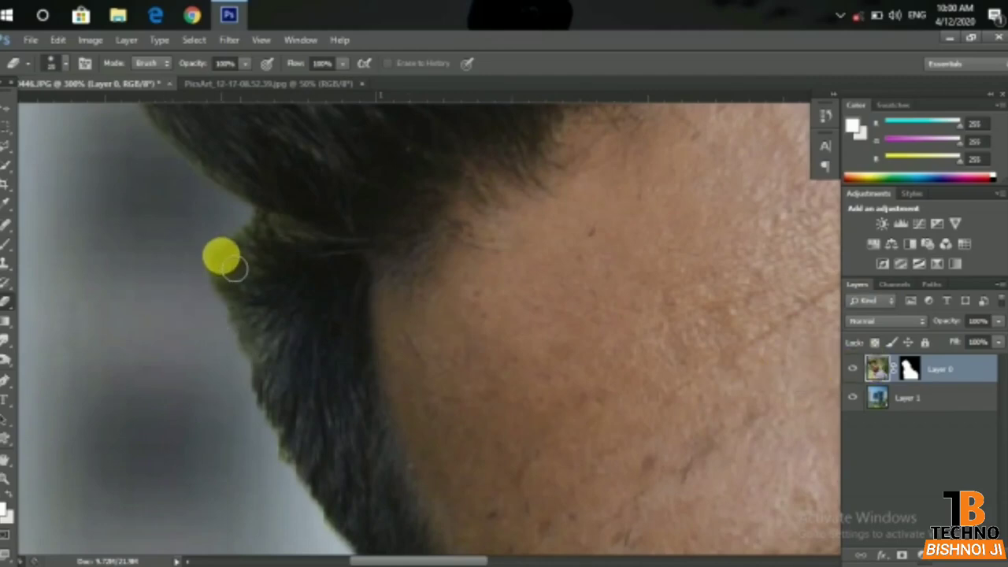
mouse_move(232, 267)
left_mouse_down()
mouse_move(244, 405)
mouse_move(265, 241)
mouse_move(276, 457)
mouse_move(304, 388)
left_mouse_up()
scroll(173, 202, "down", 2)
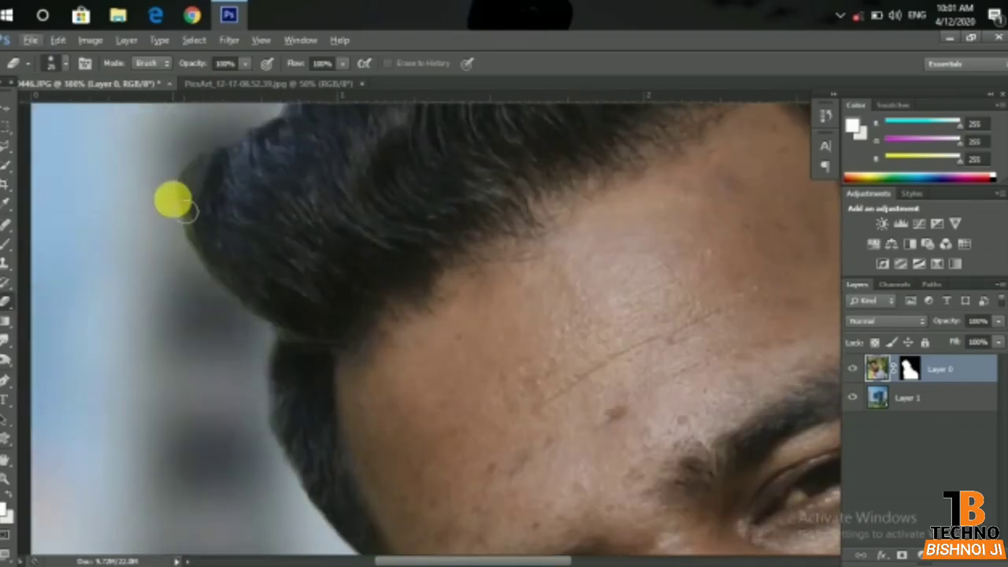
scroll(210, 186, "up", 2)
left_click_drag(204, 311, 203, 268)
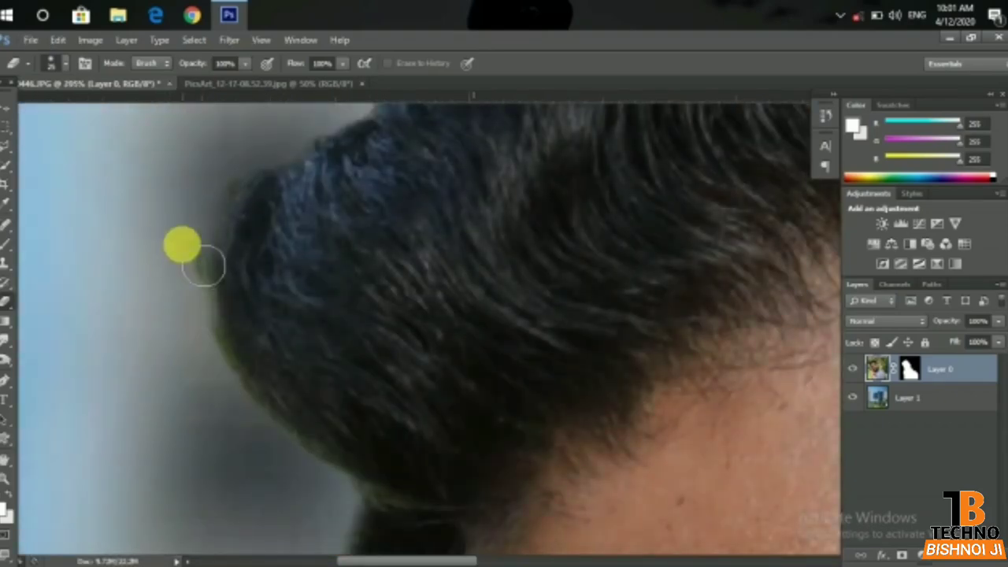
scroll(189, 338, "up", 3)
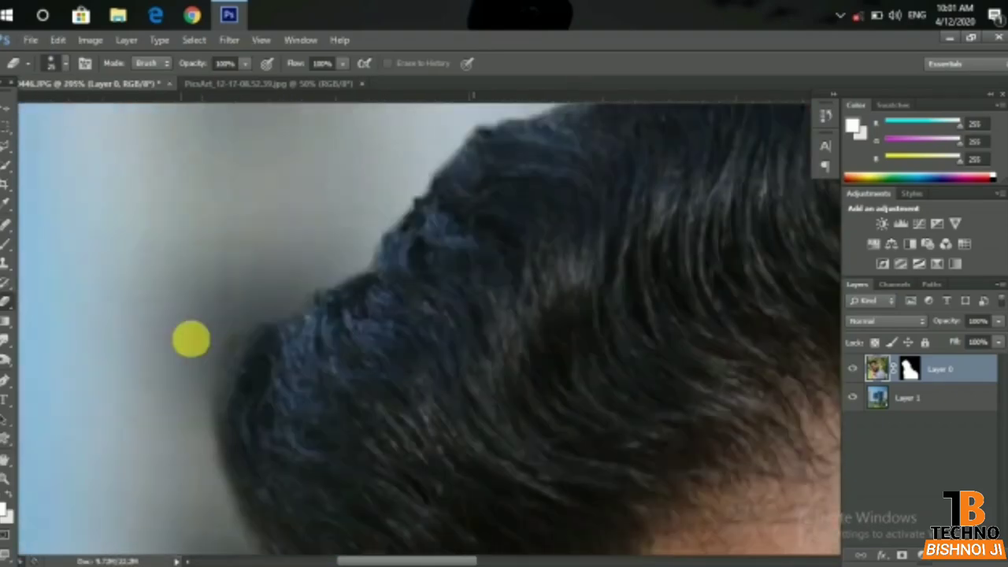
scroll(266, 333, "down", 3)
scroll(544, 234, "down", 2)
Step: Erase the remaining green fringe on top and along the side of the hair
scroll(541, 207, "up", 4)
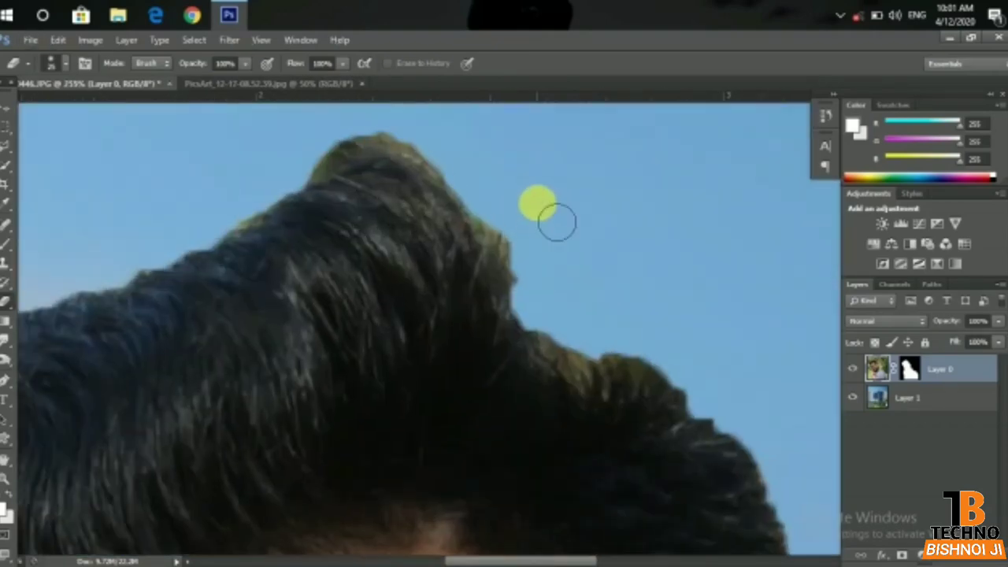
left_click_drag(440, 177, 702, 423)
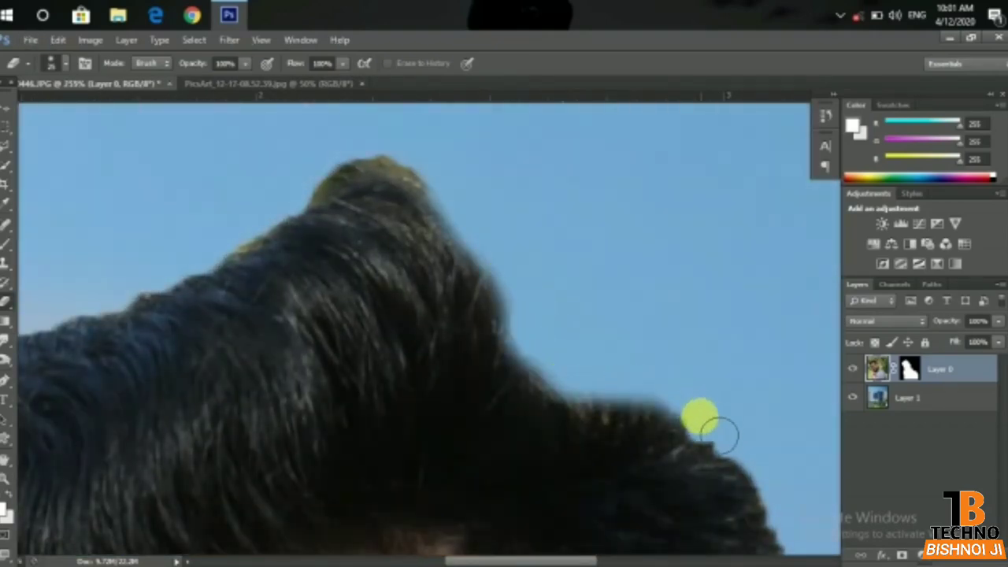
left_click(495, 262)
mouse_move(495, 262)
left_mouse_down()
mouse_move(310, 176)
mouse_move(349, 164)
left_mouse_up()
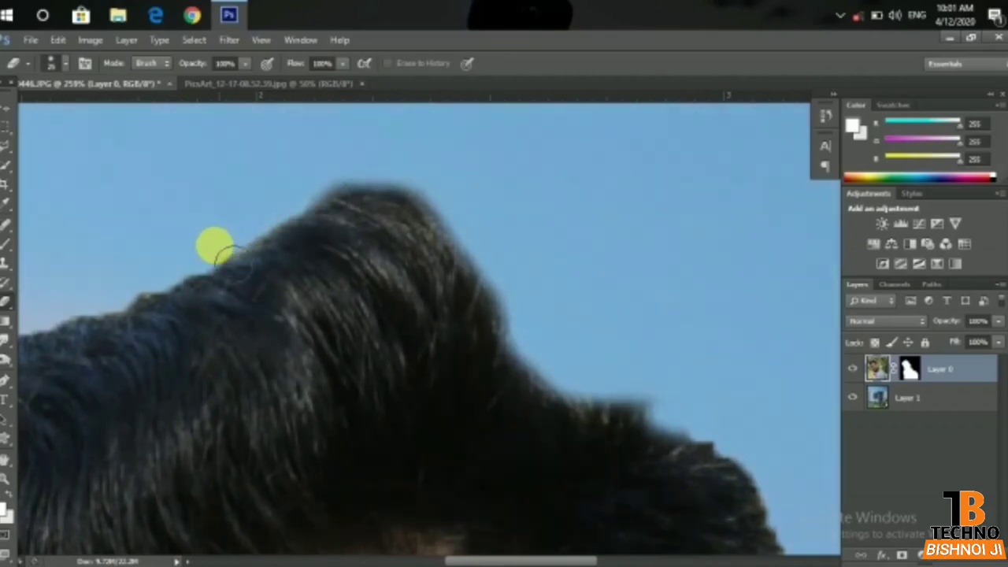
scroll(378, 294, "down", 3)
scroll(281, 228, "up", 2)
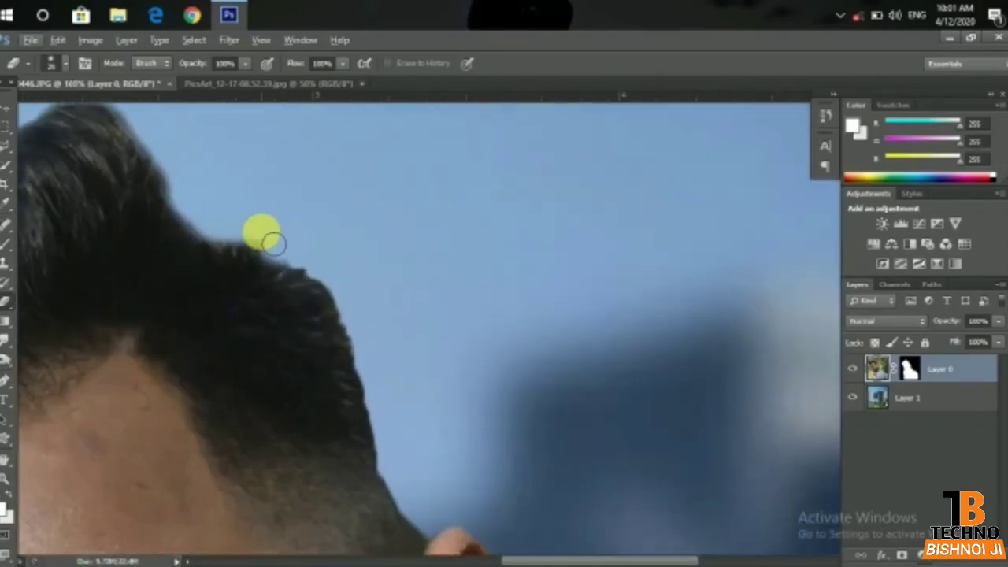
left_click_drag(362, 346, 227, 225)
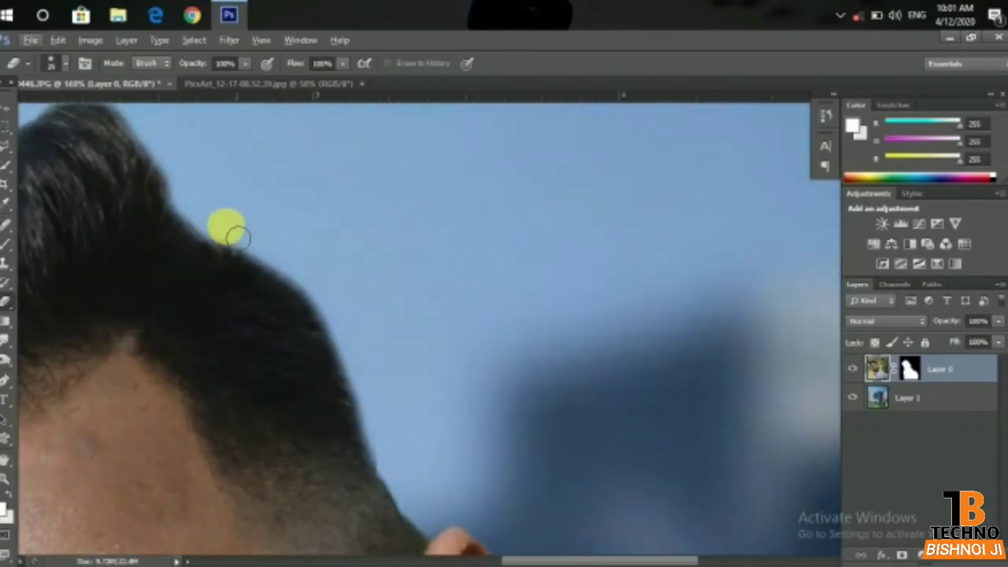
scroll(332, 229, "down", 3)
scroll(362, 260, "down", 2)
scroll(418, 232, "up", 2)
scroll(399, 225, "up", 1)
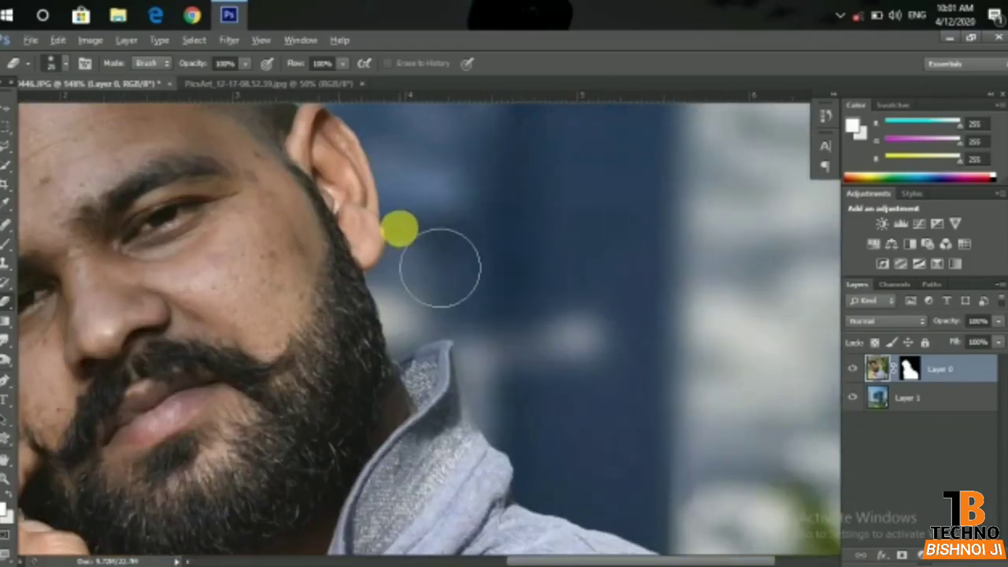
scroll(459, 231, "up", 2)
scroll(459, 231, "down", 2)
scroll(394, 281, "up", 2)
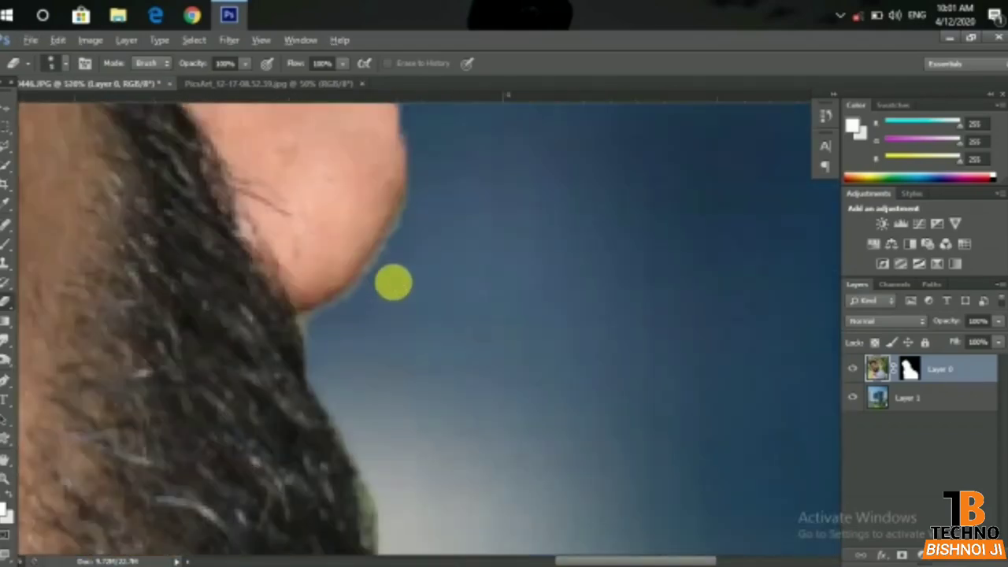
scroll(394, 281, "up", 1)
scroll(423, 367, "down", 4)
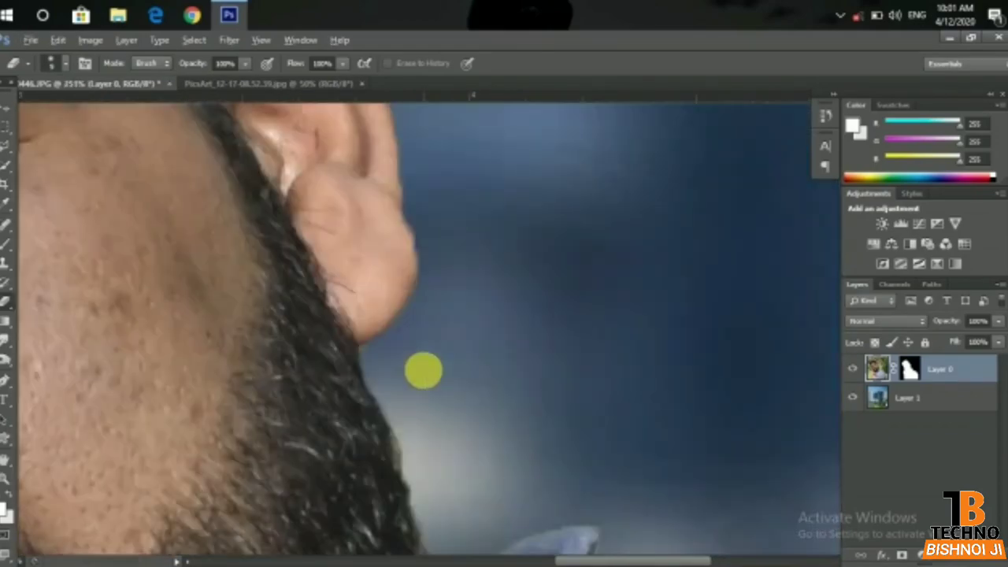
scroll(423, 367, "down", 3)
scroll(412, 241, "down", 3)
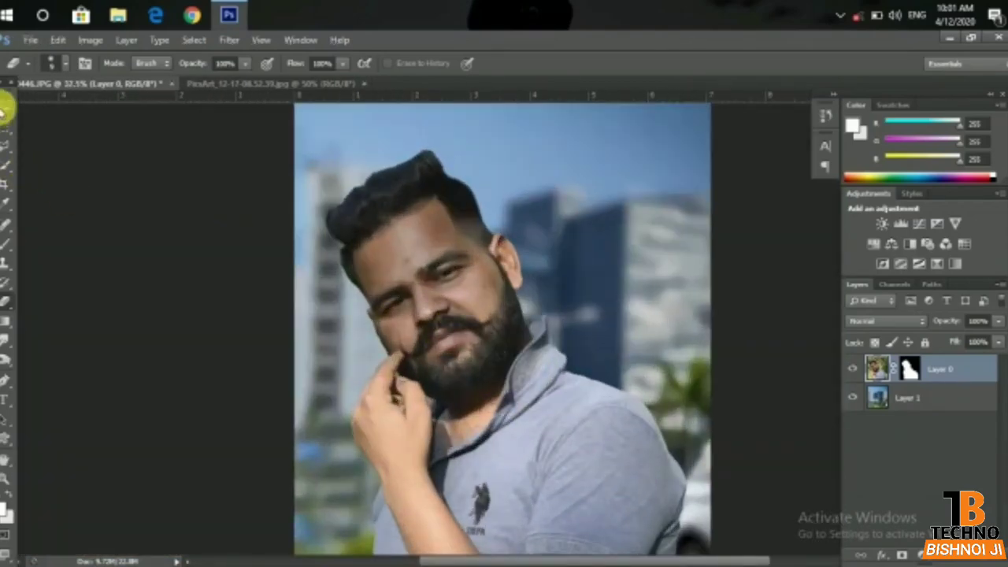
left_click(8, 104)
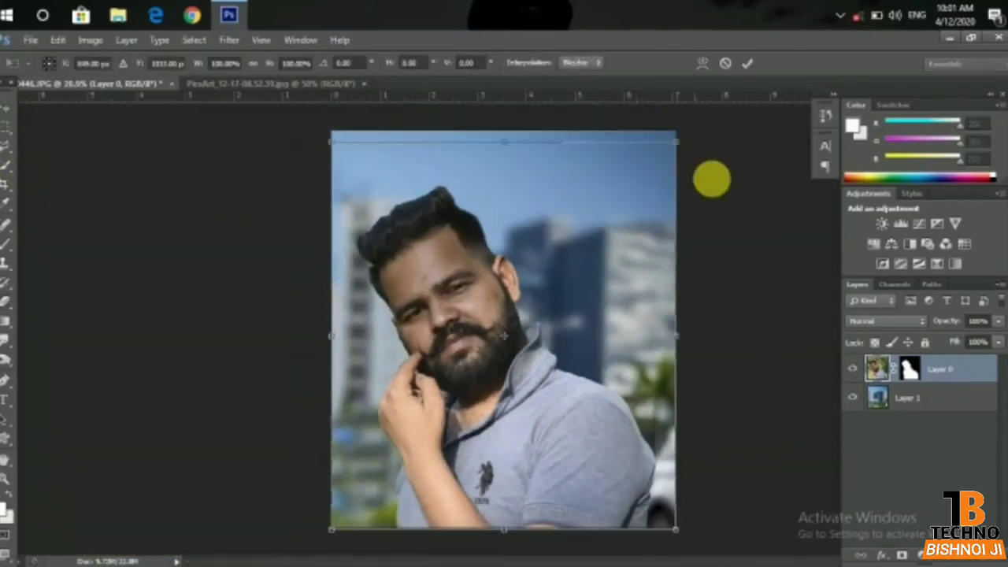
Step: Rotate the man's layer about 3° clockwise and scale it to roughly 111%
key("e")
scroll(428, 364, "up", 1)
scroll(416, 304, "down", 1)
scroll(496, 364, "down", 1)
scroll(496, 364, "up", 1)
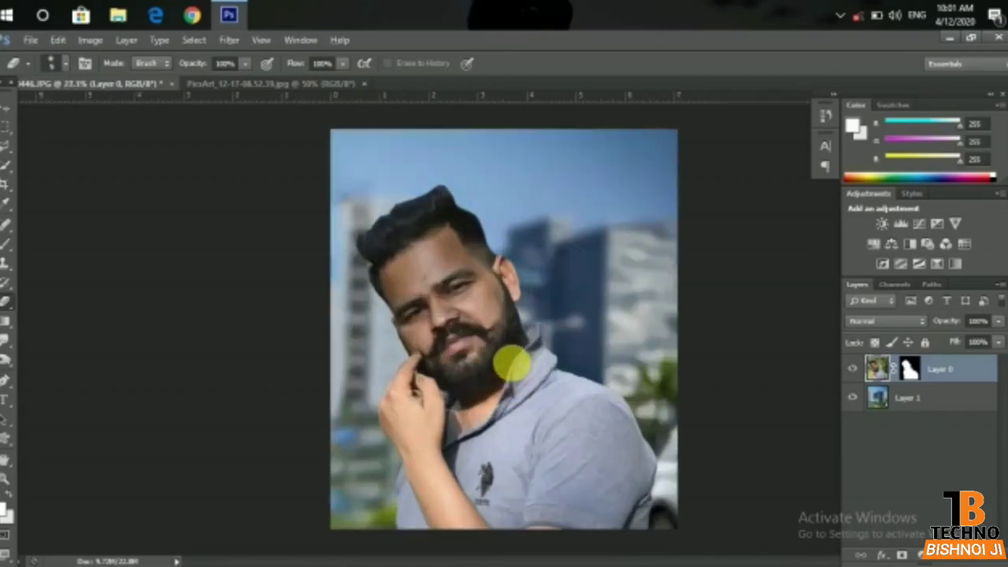
scroll(512, 360, "up", 1)
left_click(6, 104)
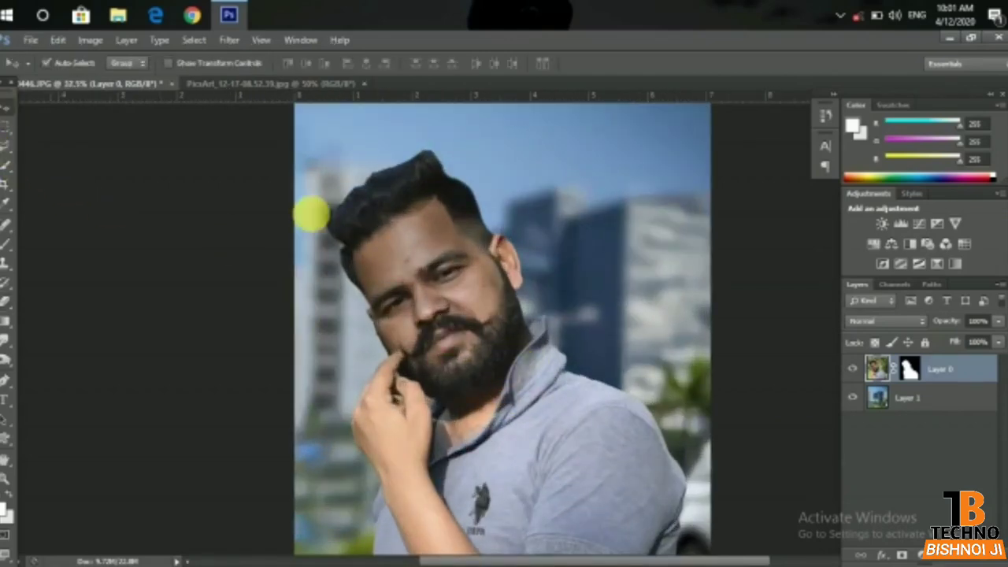
scroll(441, 258, "down", 1)
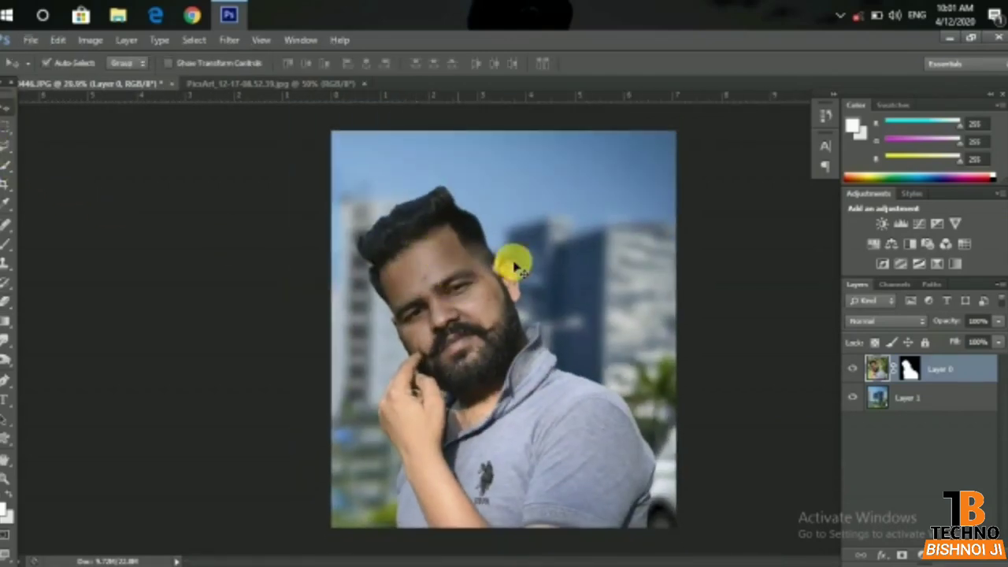
key("ctrl+t")
left_click_drag(740, 171, 744, 181)
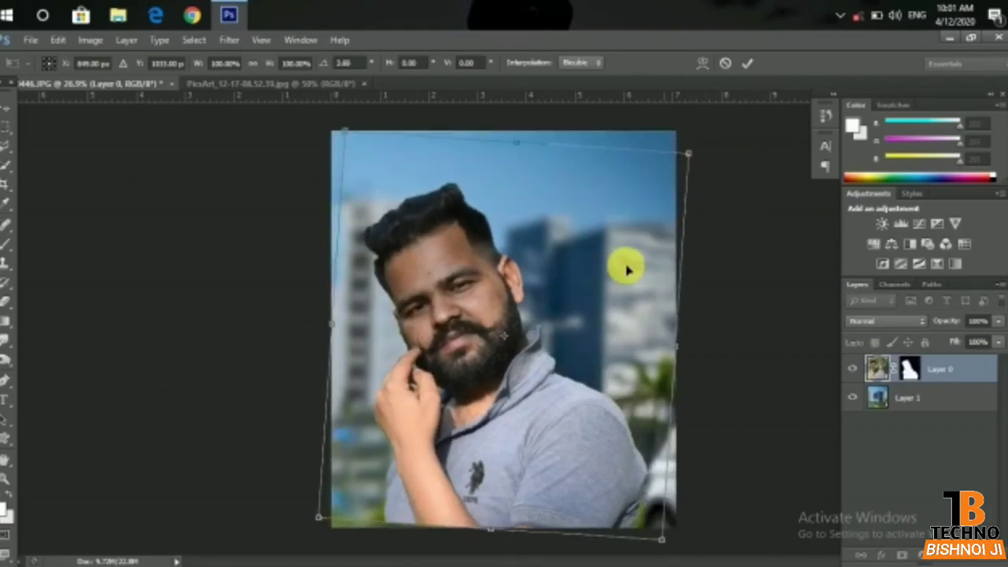
left_click_drag(690, 159, 747, 133)
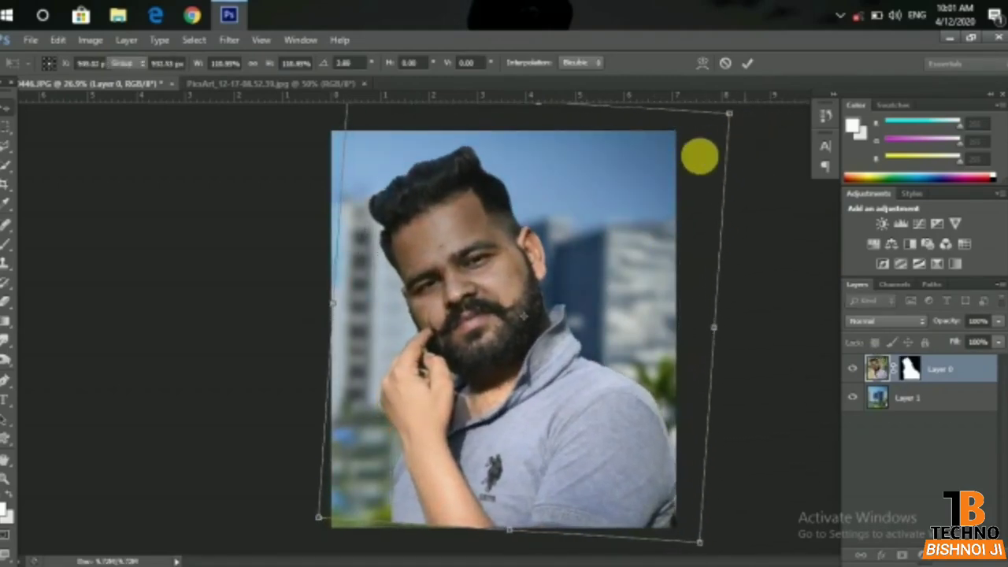
key("Return")
Step: Nudge the man's layer to the left with Shift+Left arrow
key("shift+Left")
key("shift+Left")
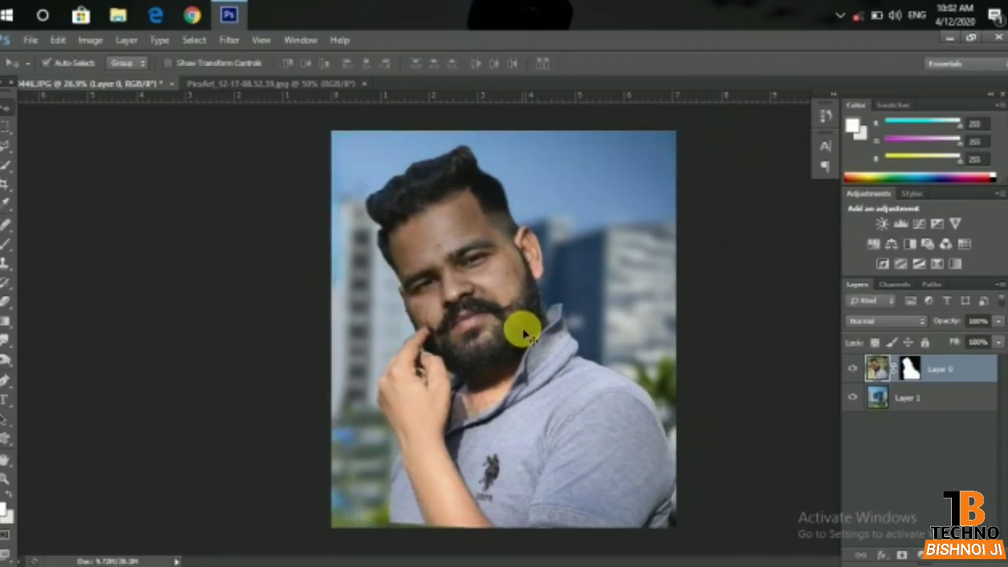
key("shift+Left")
key("shift+Left")
key("shift+Left")
key("shift+Left")
key("shift+Left")
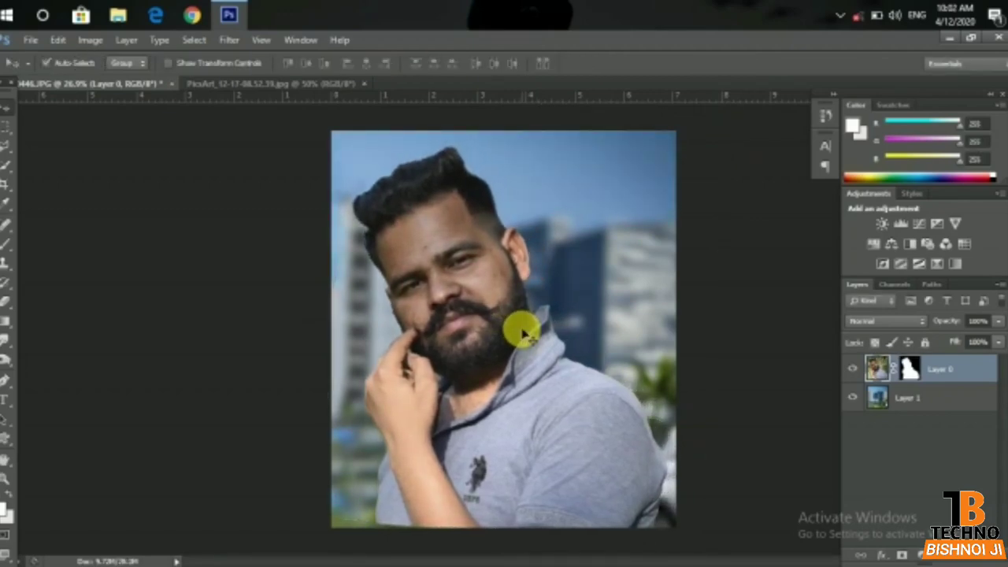
key("shift+Left")
key("shift+Left")
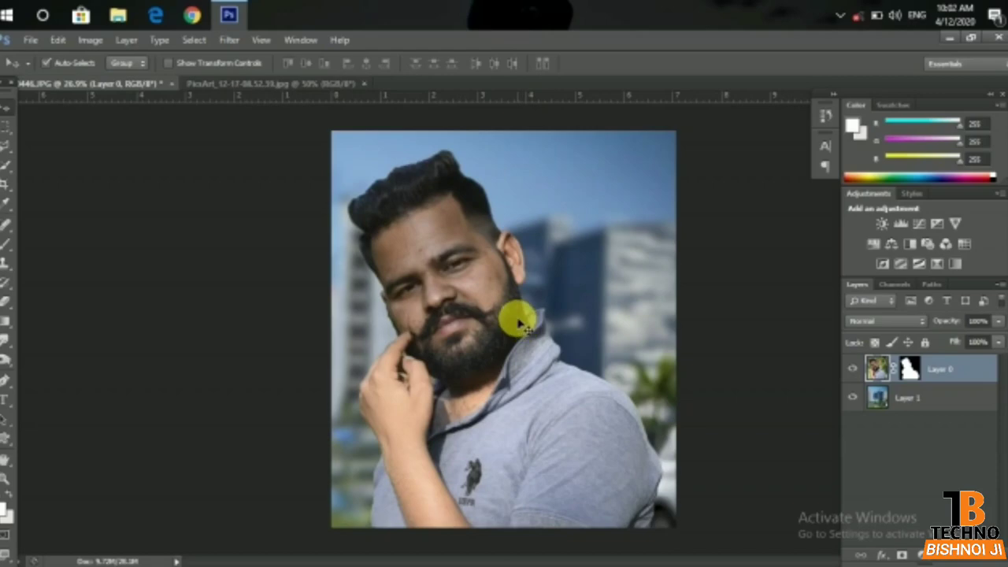
key("shift+Left")
key("shift+Left")
left_click(470, 285)
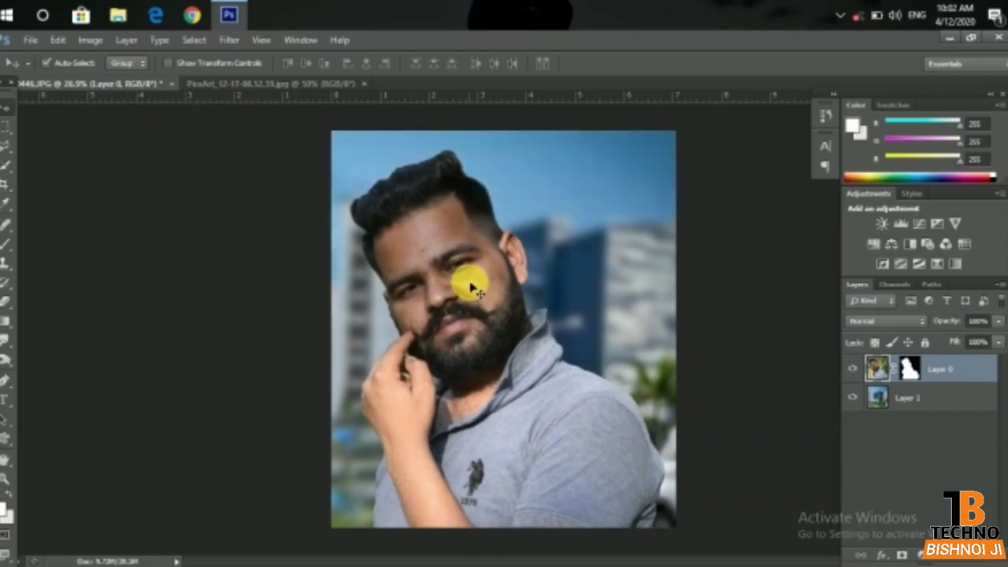
Step: Brighten the man's layer with Curves, lifting input 103 to output 126
left_click(90, 40)
mouse_move(158, 77)
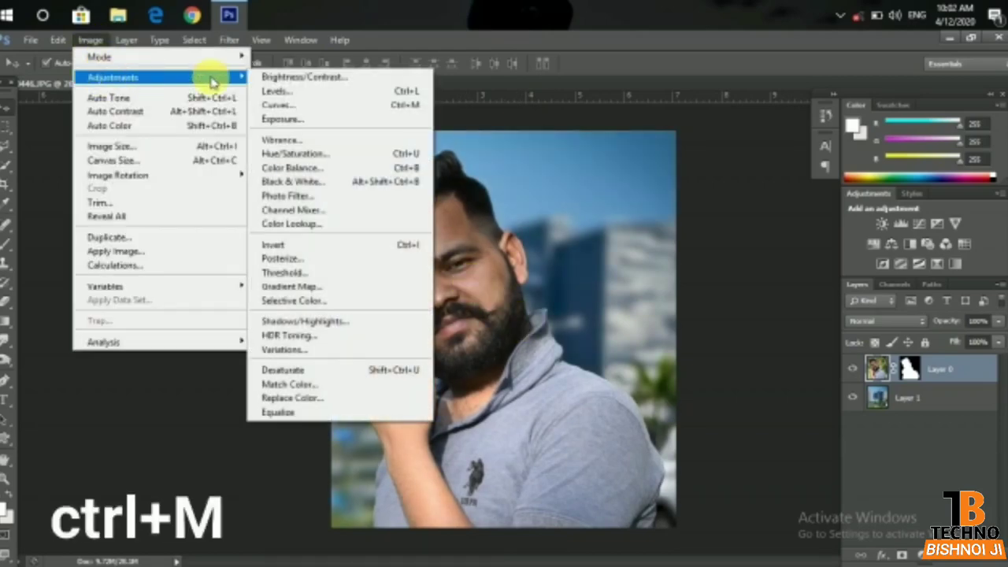
left_click(325, 104)
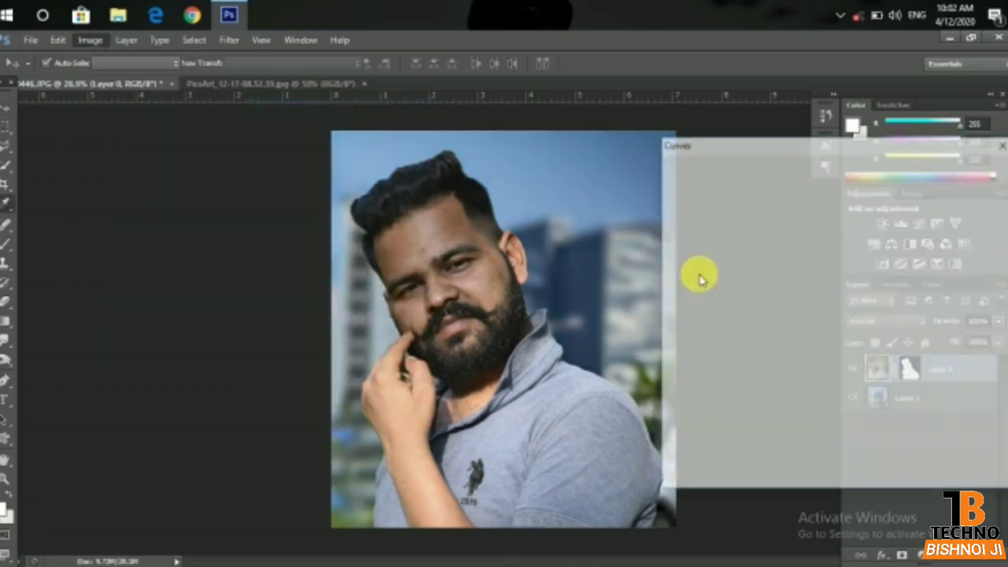
left_click_drag(816, 317, 806, 310)
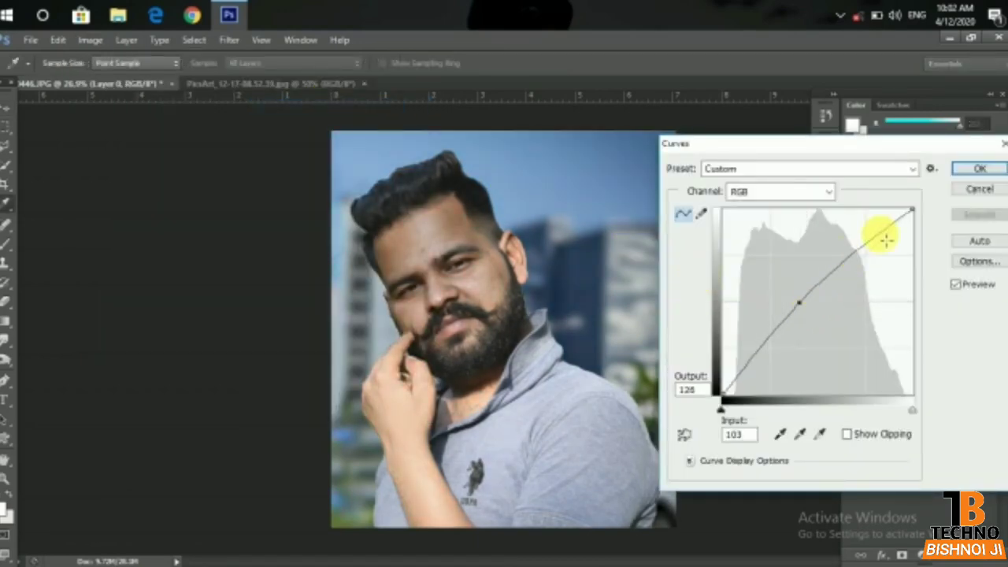
left_click(962, 171)
Step: Erase the leftover fringe on the cheek edge beside the finger, then fit the image to the window
scroll(514, 298, "up", 2)
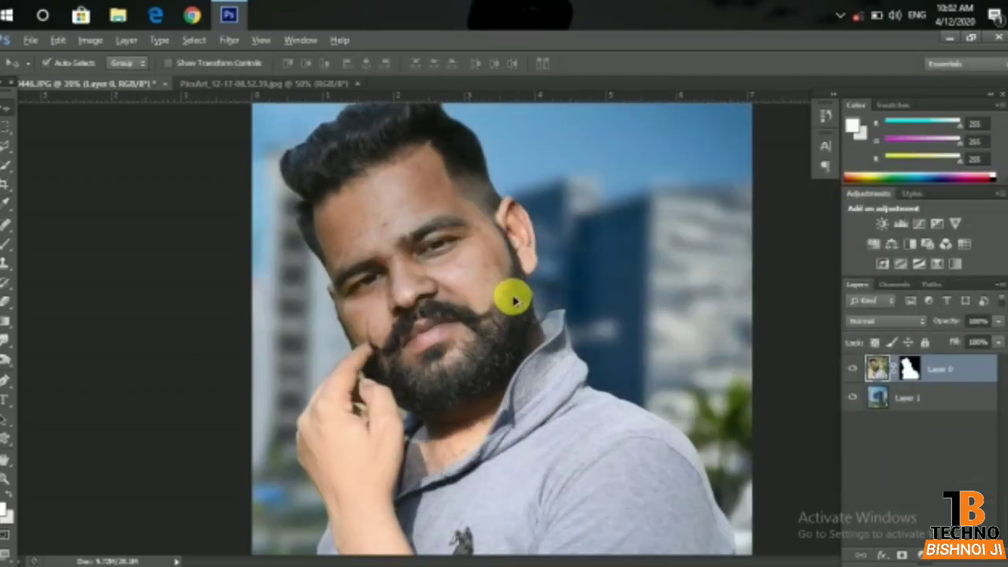
scroll(514, 297, "up", 1)
scroll(512, 299, "down", 1)
scroll(512, 299, "down", 1)
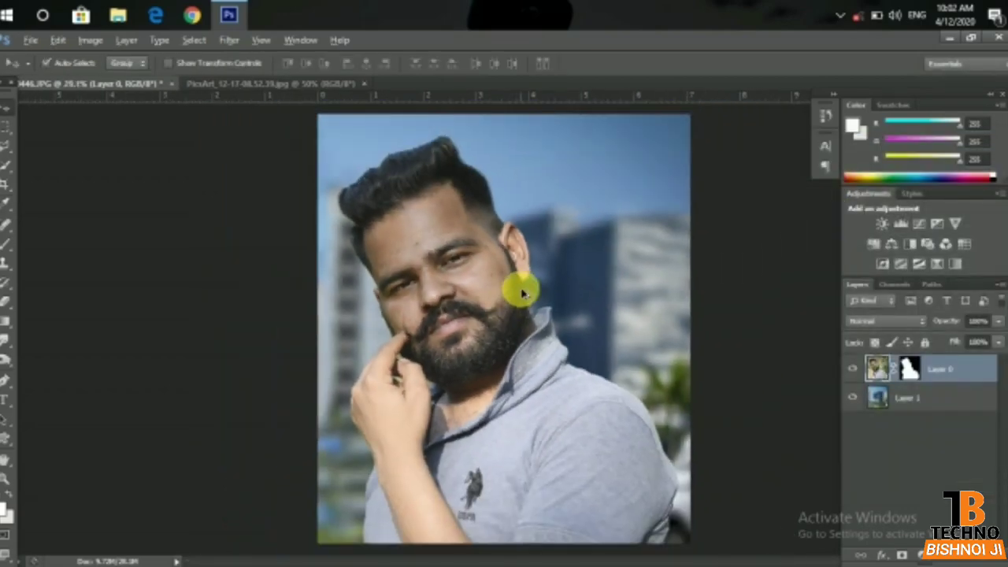
scroll(371, 349, "up", 3)
scroll(371, 349, "up", 1)
scroll(410, 330, "up", 3)
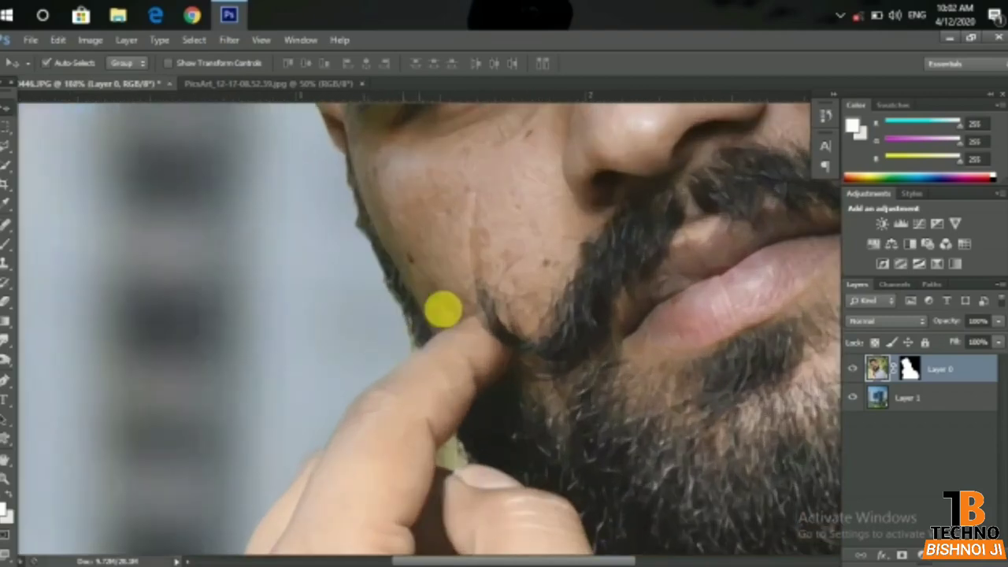
scroll(456, 292, "up", 1)
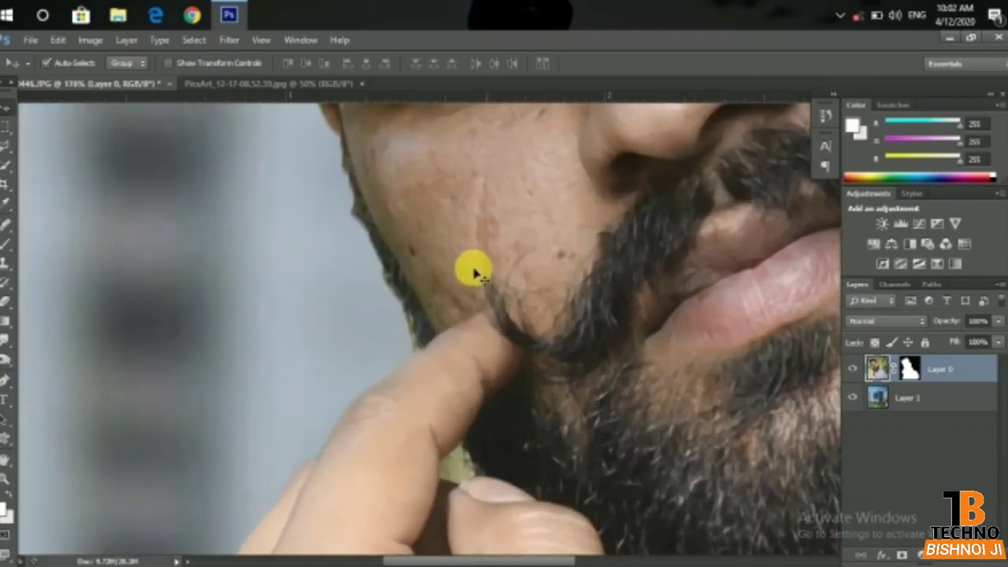
left_click(10, 305)
scroll(313, 265, "up", 1)
scroll(315, 264, "up", 1)
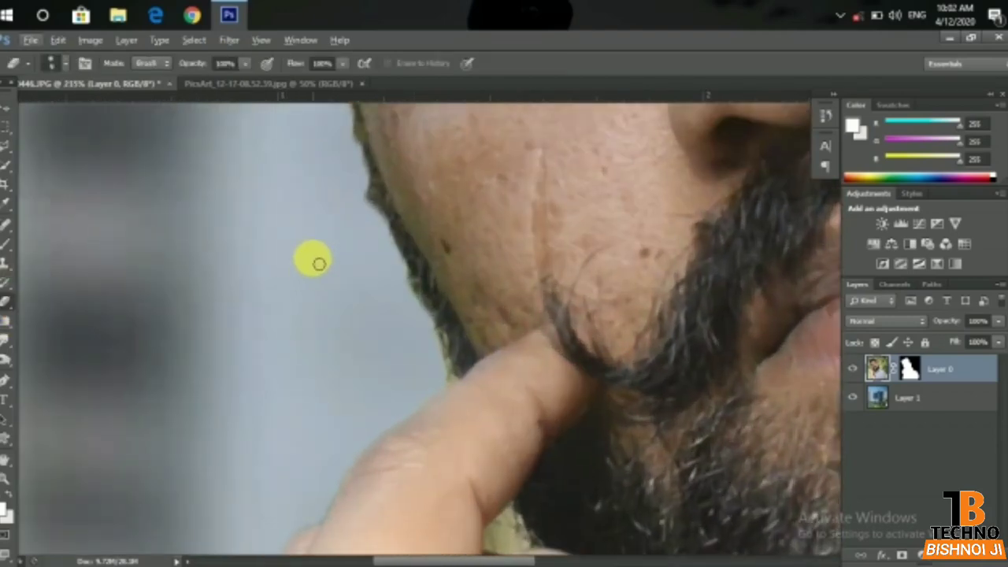
scroll(323, 263, "up", 1)
scroll(328, 268, "up", 1)
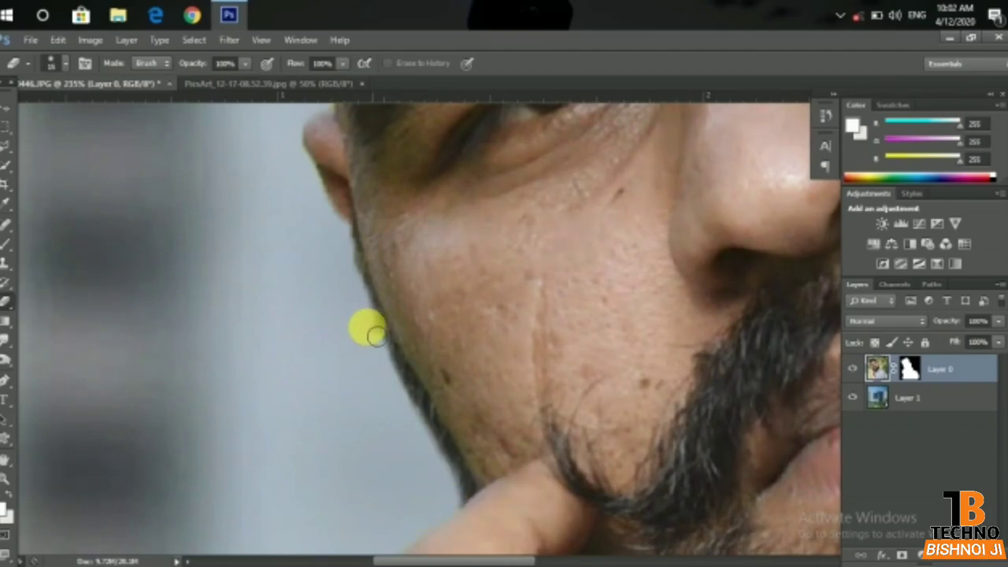
key("ctrl+0")
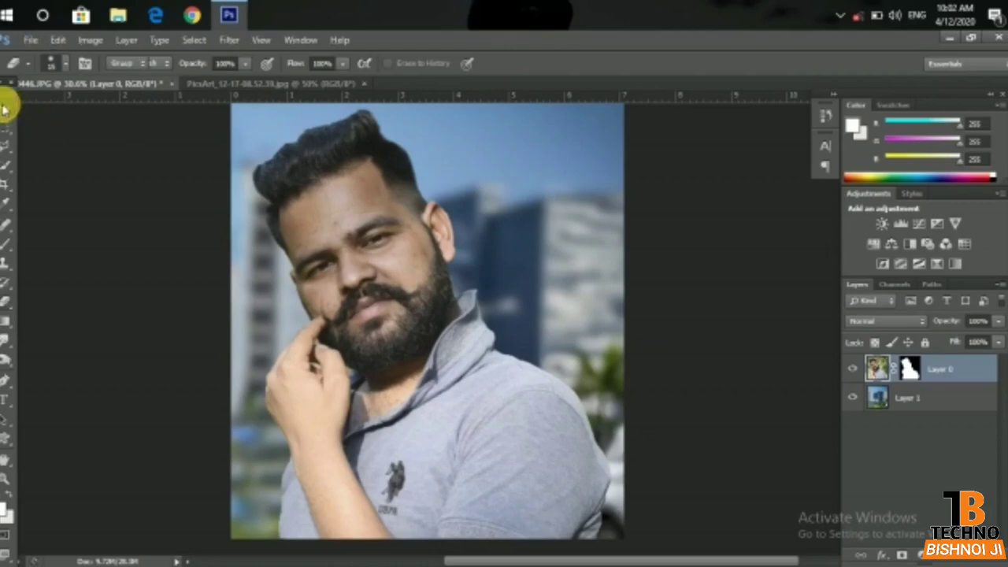
Step: Select the man's layer and the city background layer together in the Layers panel
left_click(5, 109)
scroll(272, 197, "up", 2)
scroll(323, 229, "up", 2)
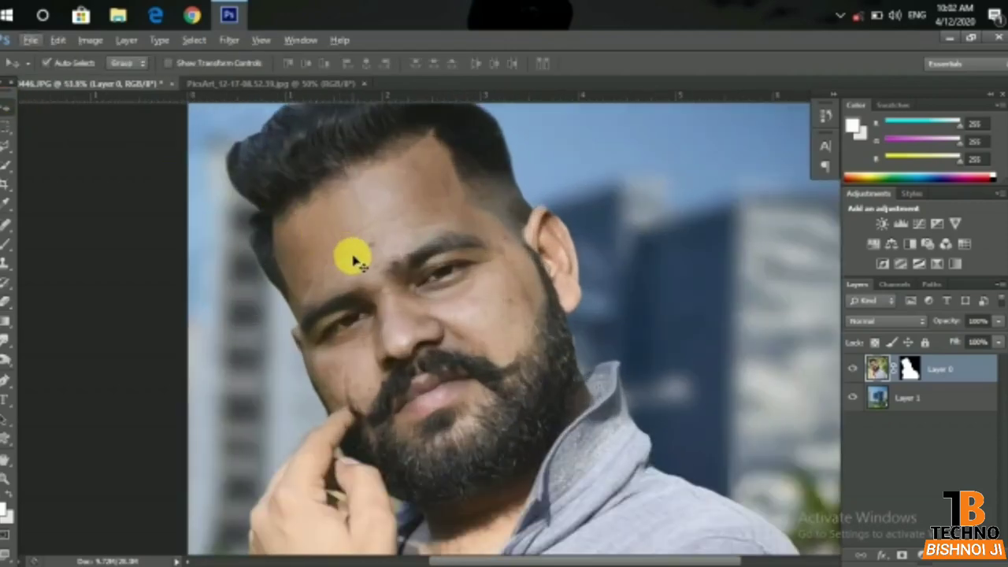
scroll(350, 253, "up", 2)
scroll(351, 259, "up", 2)
scroll(358, 271, "down", 1)
scroll(386, 260, "up", 2)
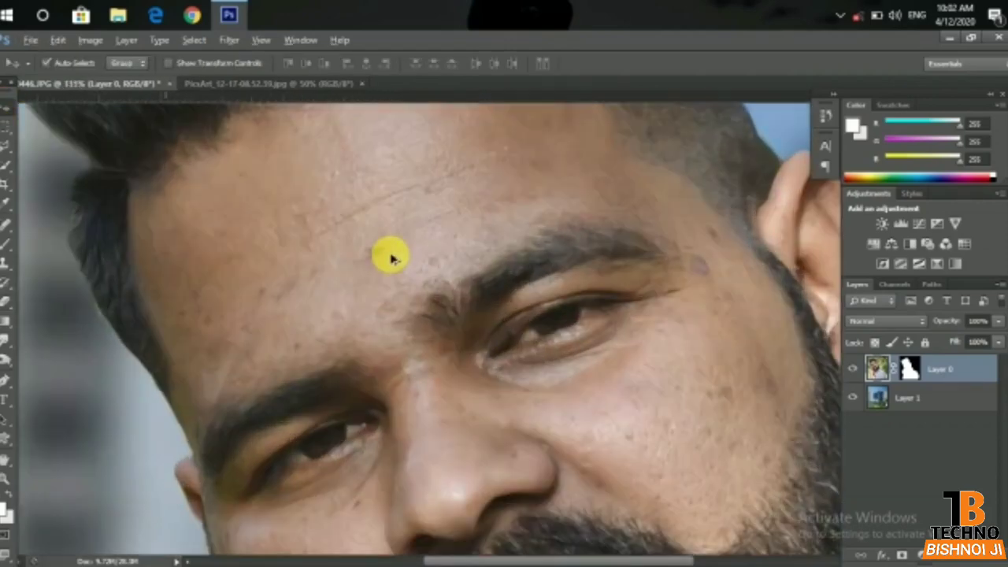
scroll(389, 258, "down", 1)
scroll(390, 258, "down", 1)
scroll(390, 259, "down", 2)
scroll(387, 254, "down", 1)
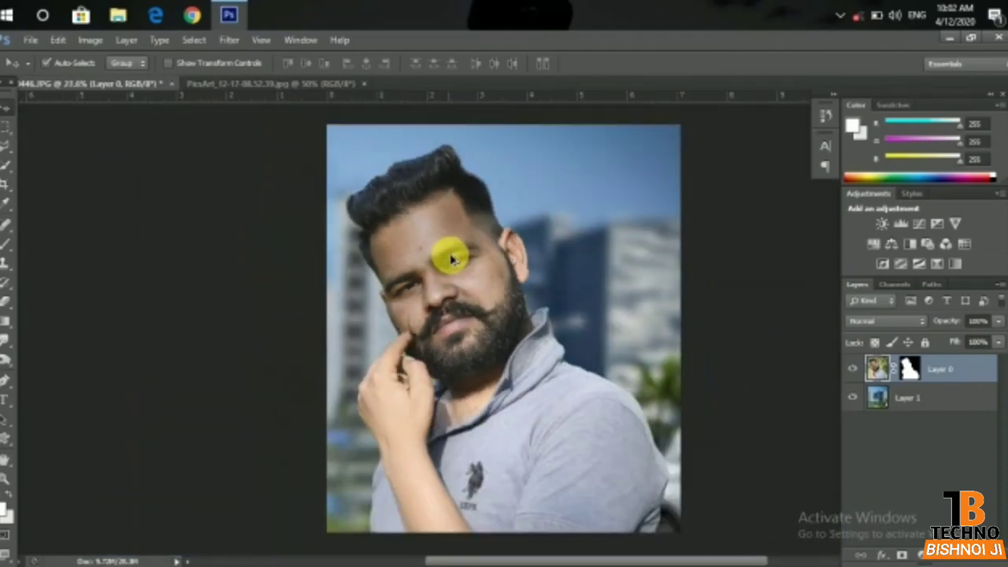
scroll(490, 308, "up", 1)
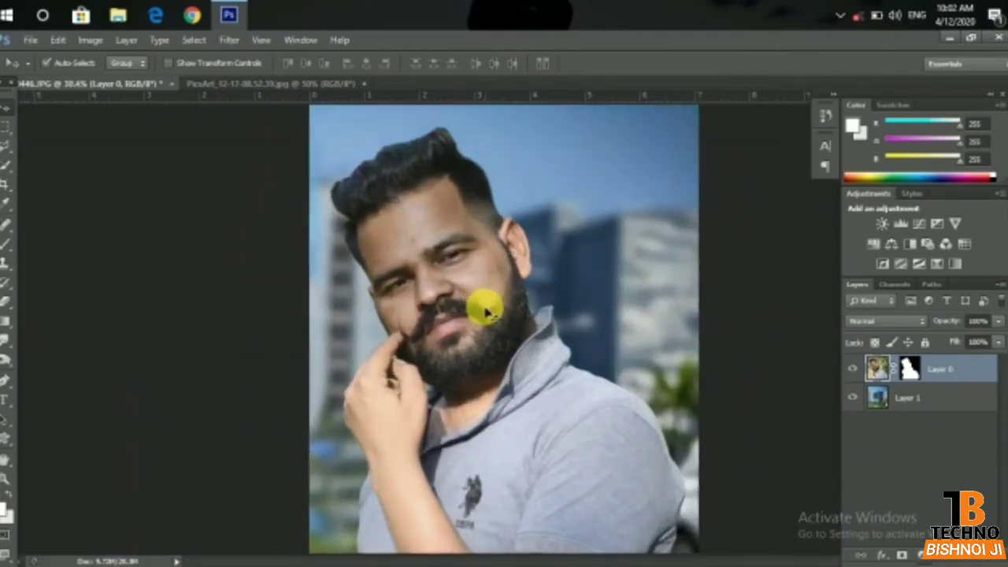
scroll(486, 313, "down", 1)
left_click(603, 275)
scroll(603, 275, "up", 2)
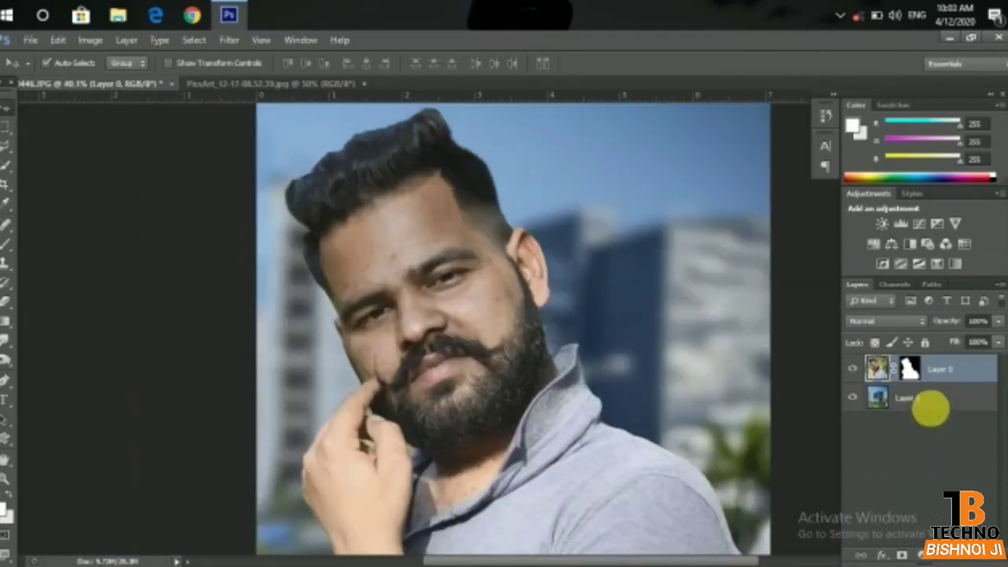
left_click(936, 403, "shift")
Step: Merge the selected and visible layers into a single Layer 0
key("ctrl+e")
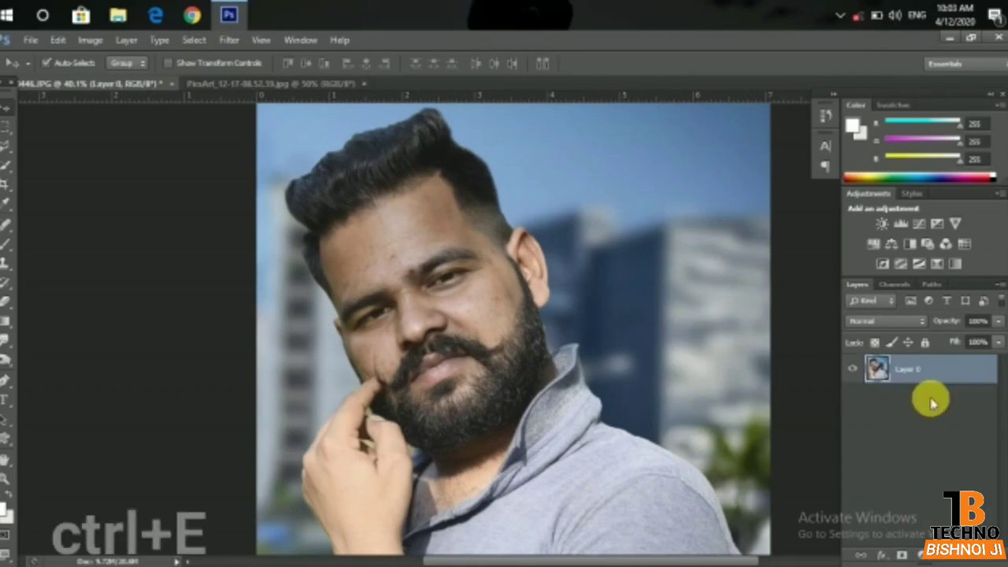
right_click(929, 403)
left_click(787, 438)
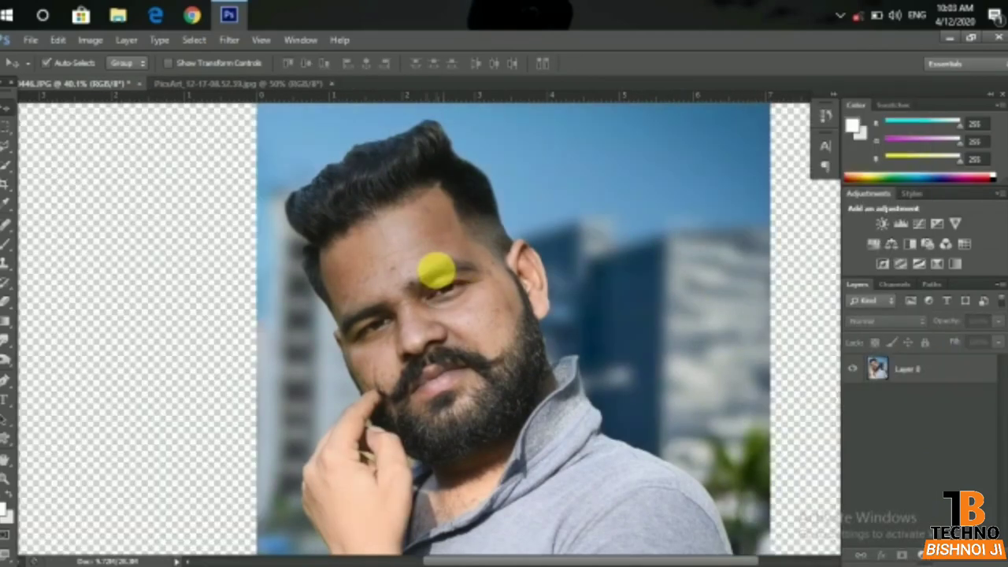
Step: Duplicate Layer 0 as Layer 0 copy and hide the original Layer 0
scroll(441, 268, "down", 1)
scroll(457, 276, "down", 1)
right_click(910, 372)
left_click(765, 153)
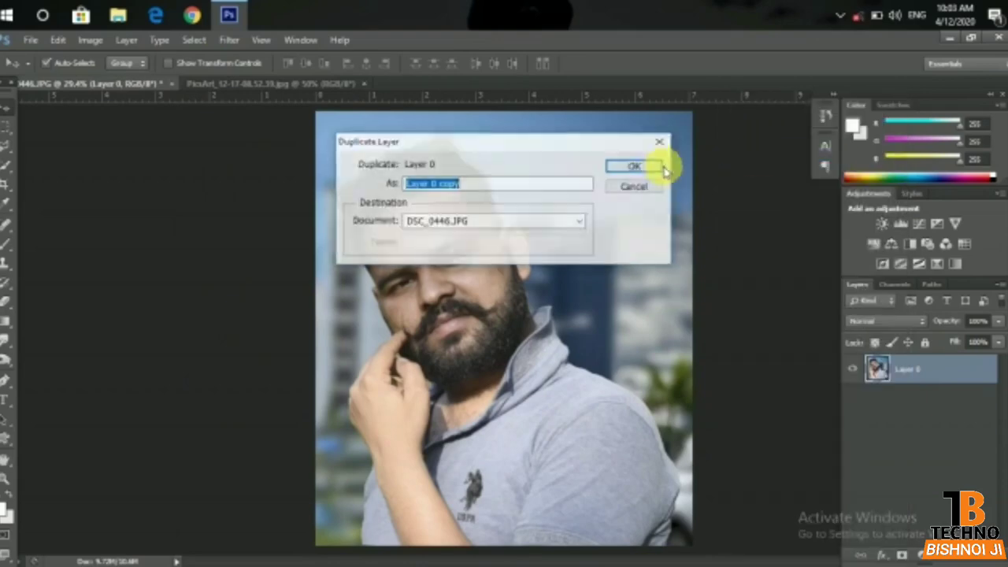
left_click(651, 163)
left_click(853, 398)
scroll(410, 285, "down", 1)
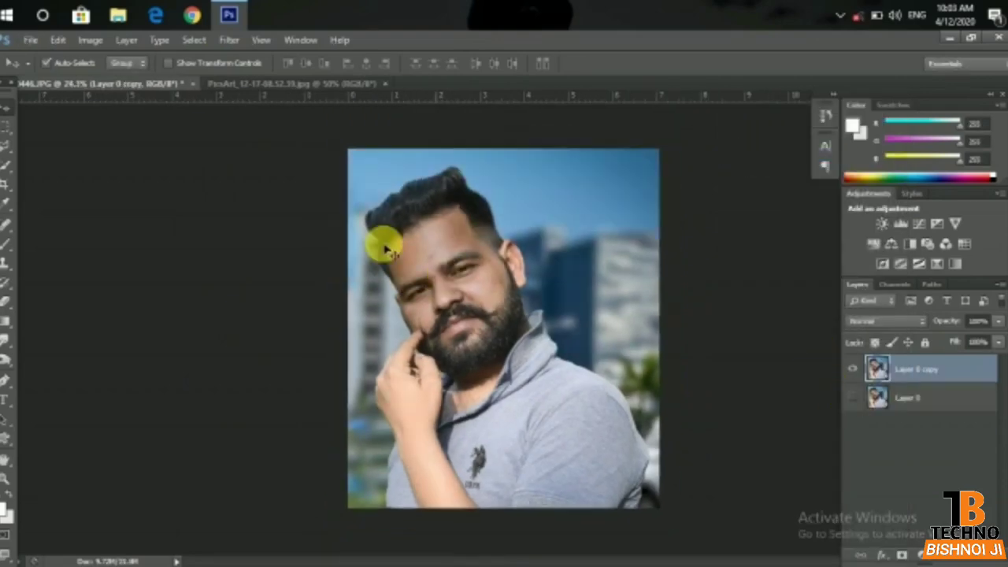
Step: Apply a Color Balance to Layer 0 copy shifting midtones and highlights toward cyan and blue
left_click(88, 39)
mouse_move(113, 77)
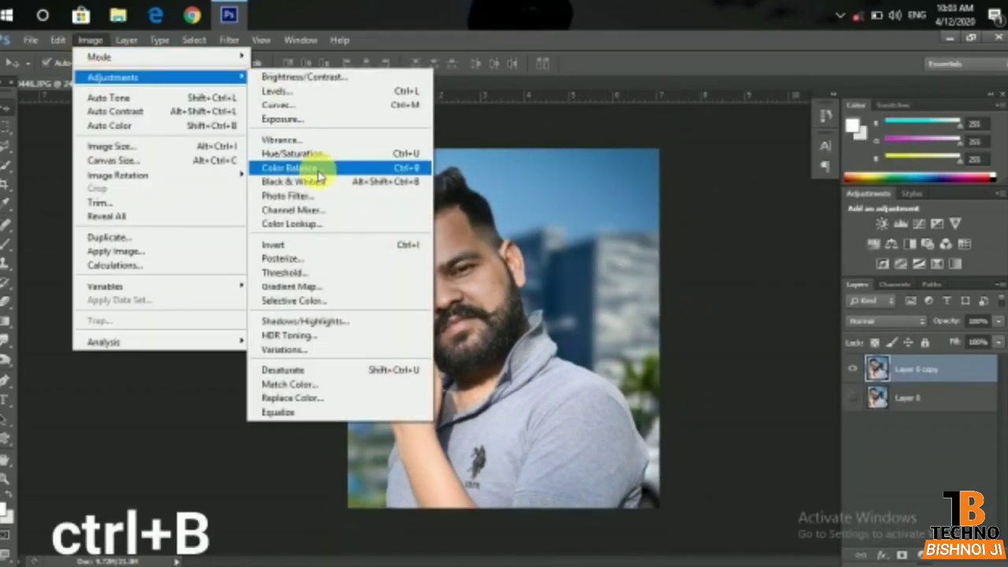
left_click(318, 175)
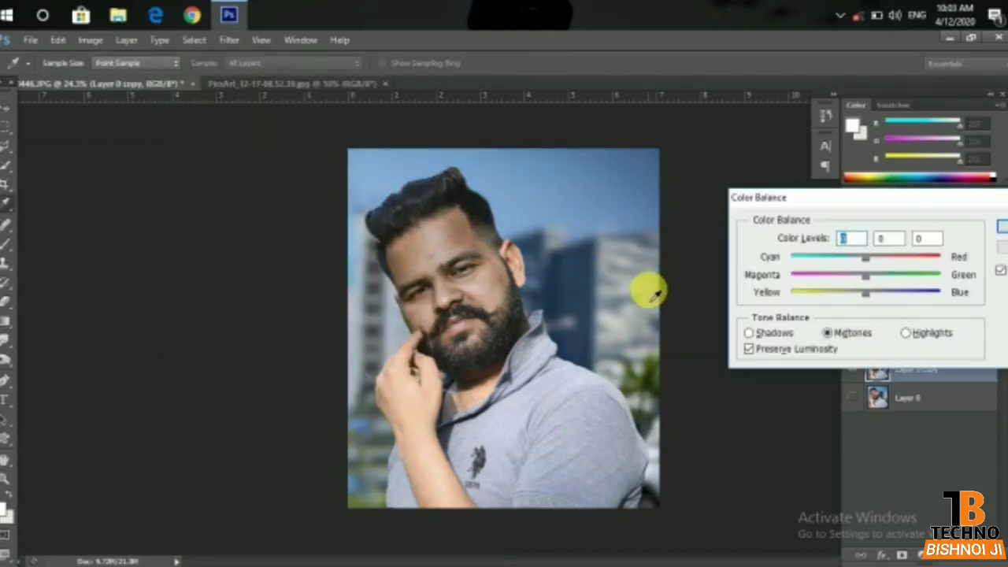
scroll(653, 293, "up", 1)
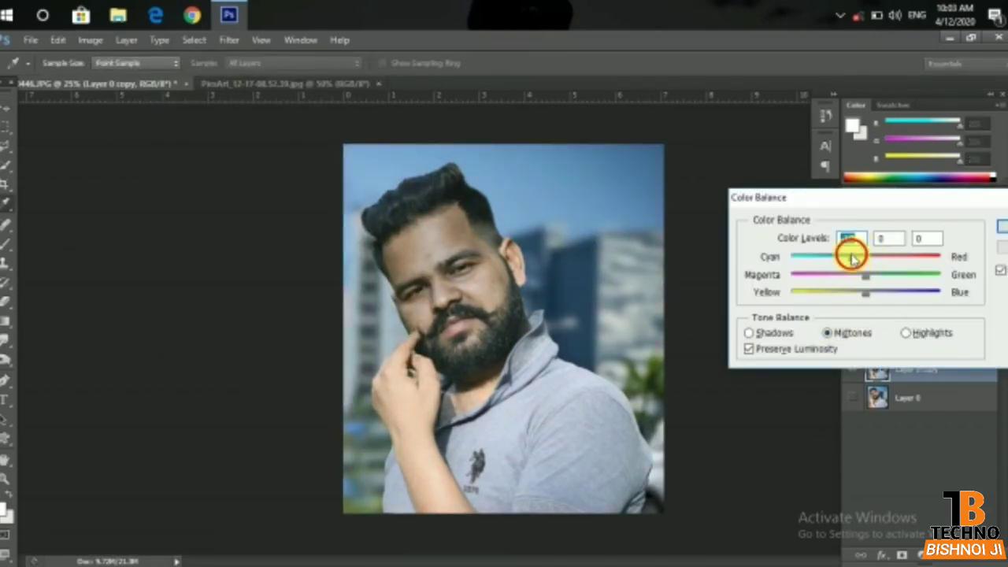
mouse_move(880, 280)
left_mouse_down()
mouse_move(861, 275)
mouse_move(879, 297)
left_mouse_up()
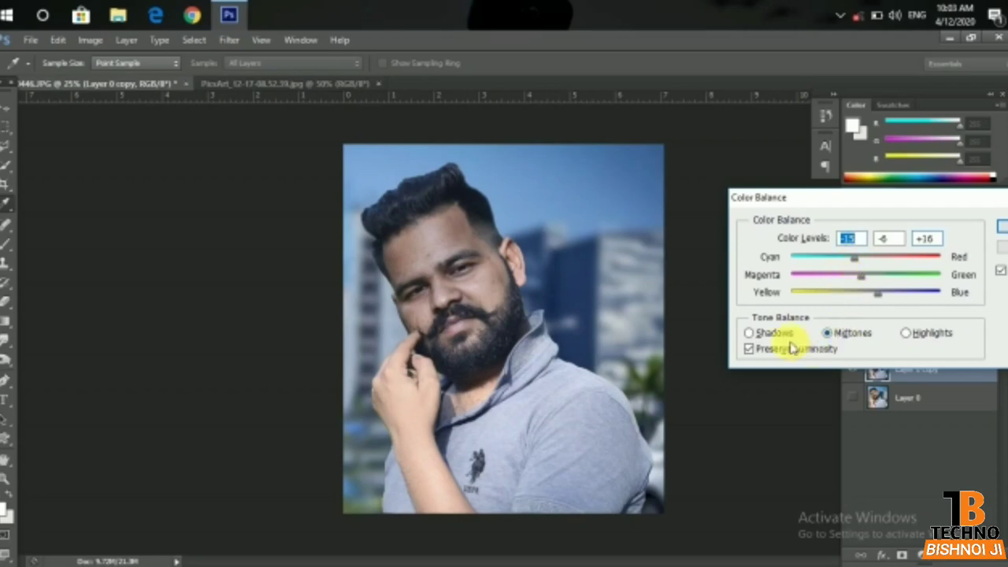
mouse_move(869, 262)
left_mouse_down()
mouse_move(857, 257)
mouse_move(853, 282)
mouse_move(867, 292)
mouse_move(862, 263)
mouse_move(884, 276)
left_mouse_up()
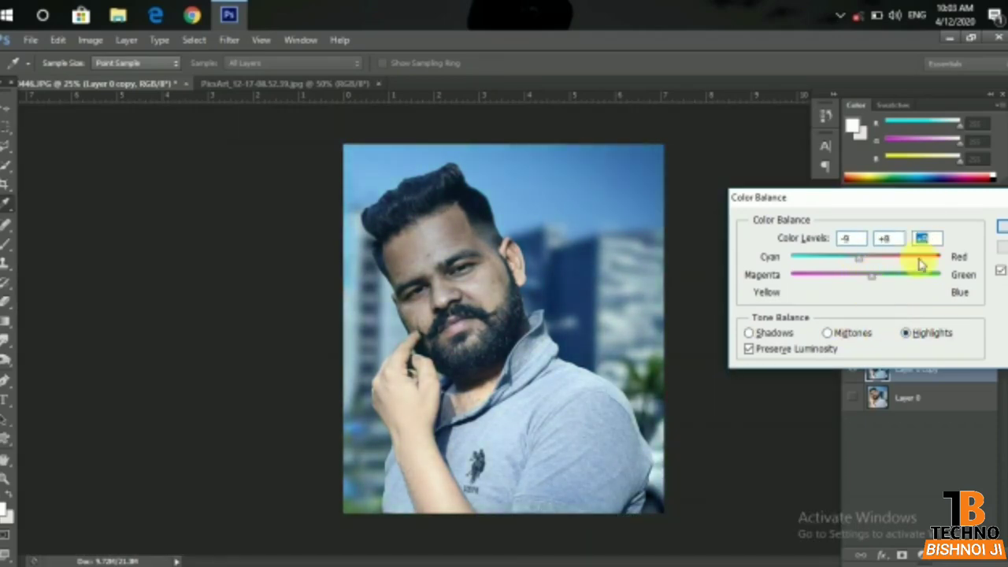
key("Return")
Step: Zoom in and pan so the man's face fills the view
scroll(586, 265, "up", 2)
scroll(507, 308, "up", 2)
scroll(477, 279, "up", 2)
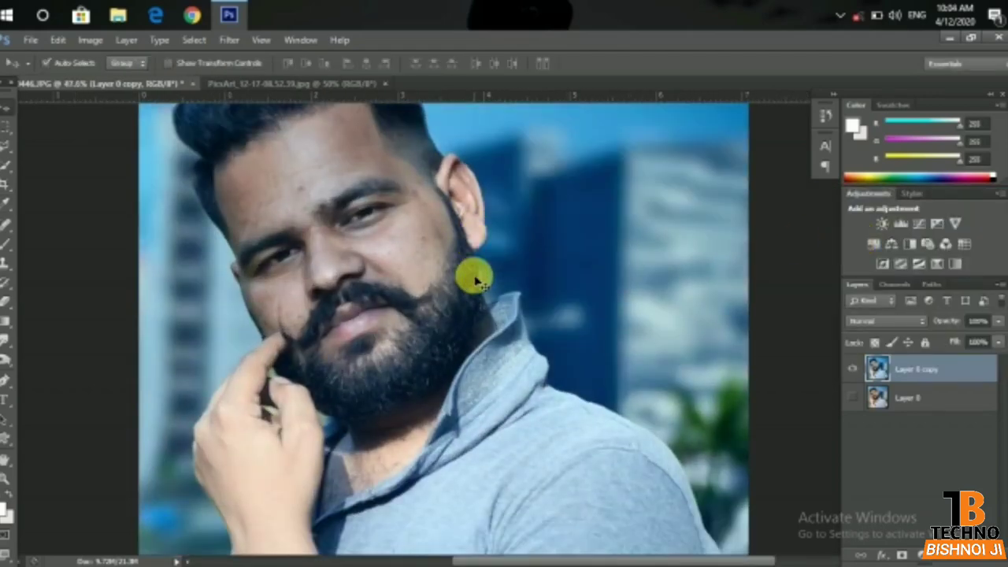
scroll(477, 280, "down", 1)
scroll(466, 275, "down", 3)
scroll(462, 281, "up", 1)
scroll(479, 279, "up", 2)
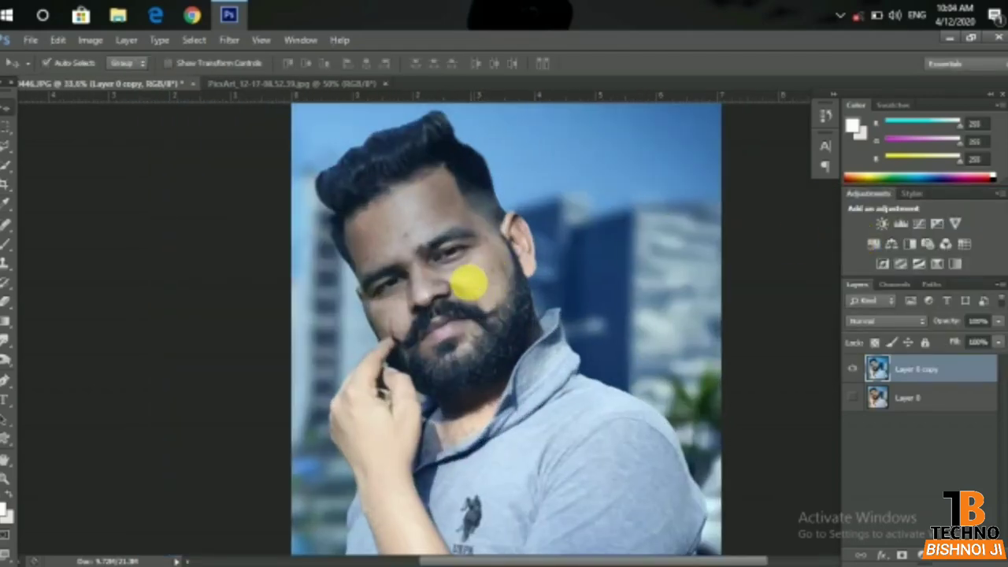
scroll(469, 282, "up", 2)
left_click(91, 45)
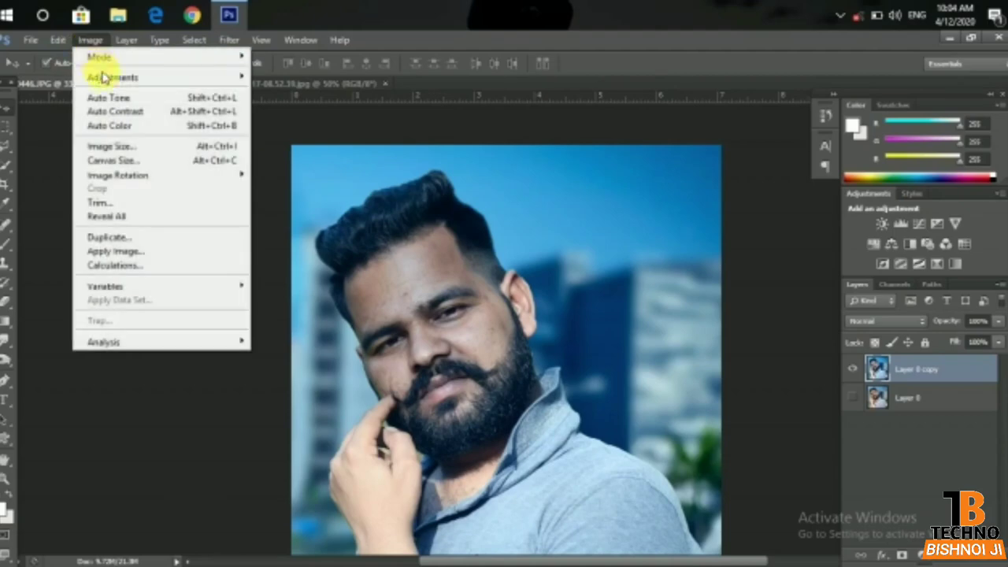
left_click(559, 157)
scroll(482, 319, "up", 3)
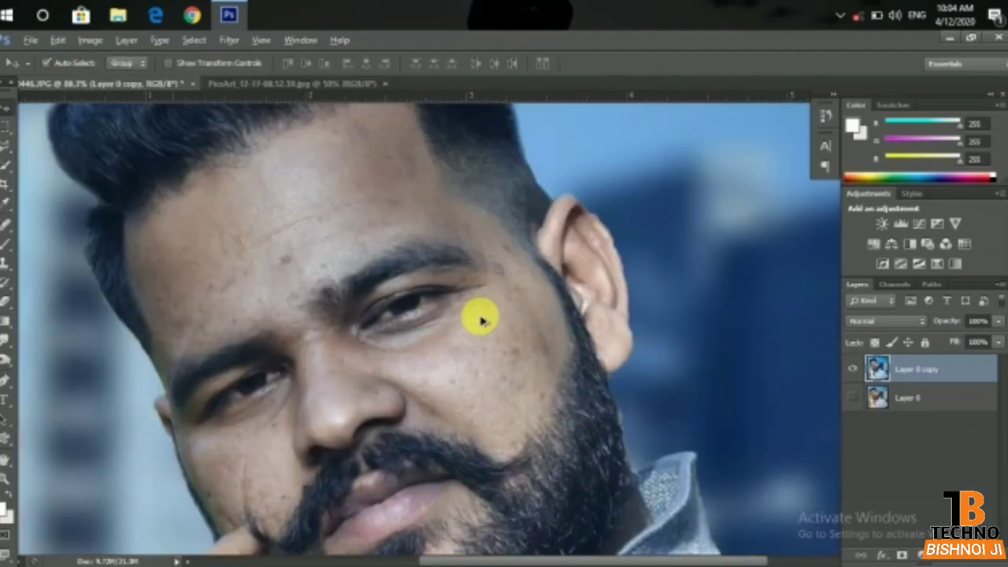
scroll(337, 265, "up", 1)
scroll(313, 287, "up", 1)
left_click_drag(329, 297, 422, 248)
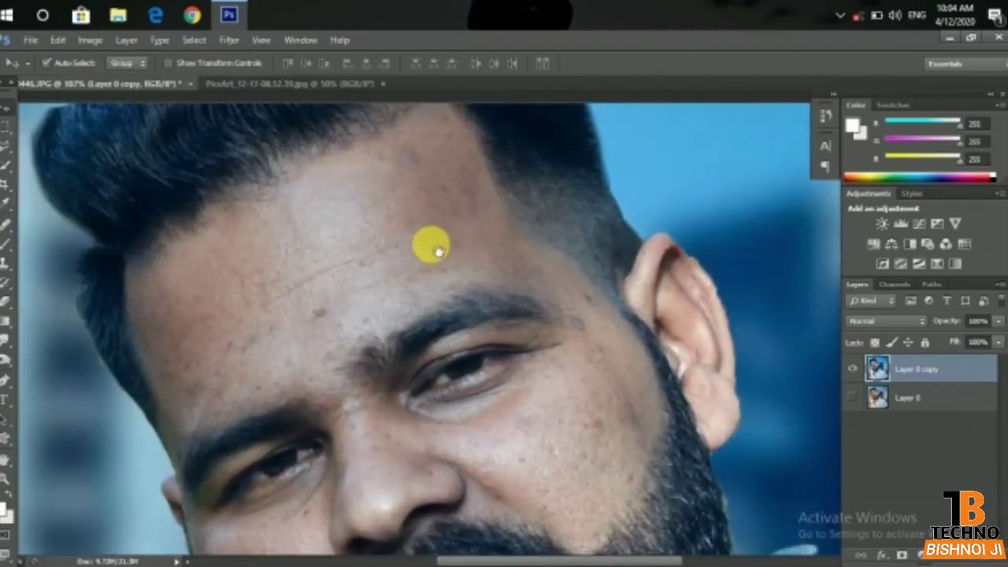
Step: With the Spot Healing Brush, heal the blemish between the eyebrows and two cheek spots
right_click(5, 226)
left_click(61, 220)
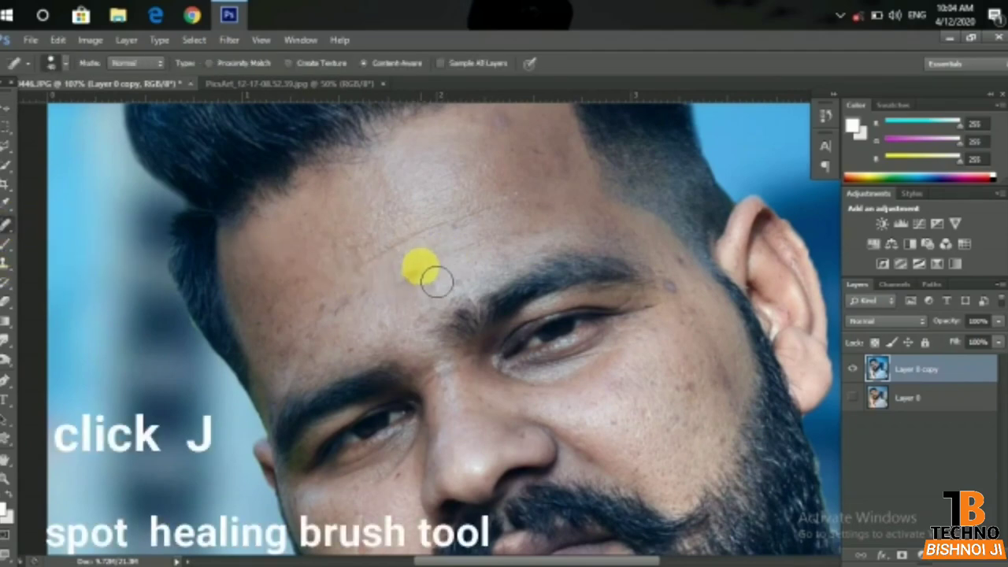
left_click(463, 308)
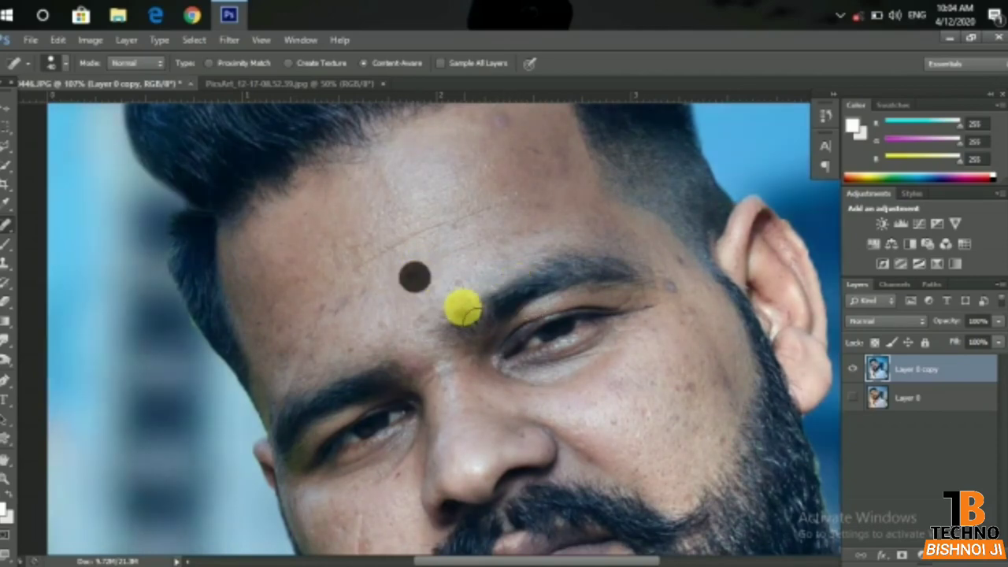
scroll(433, 311, "down", 1)
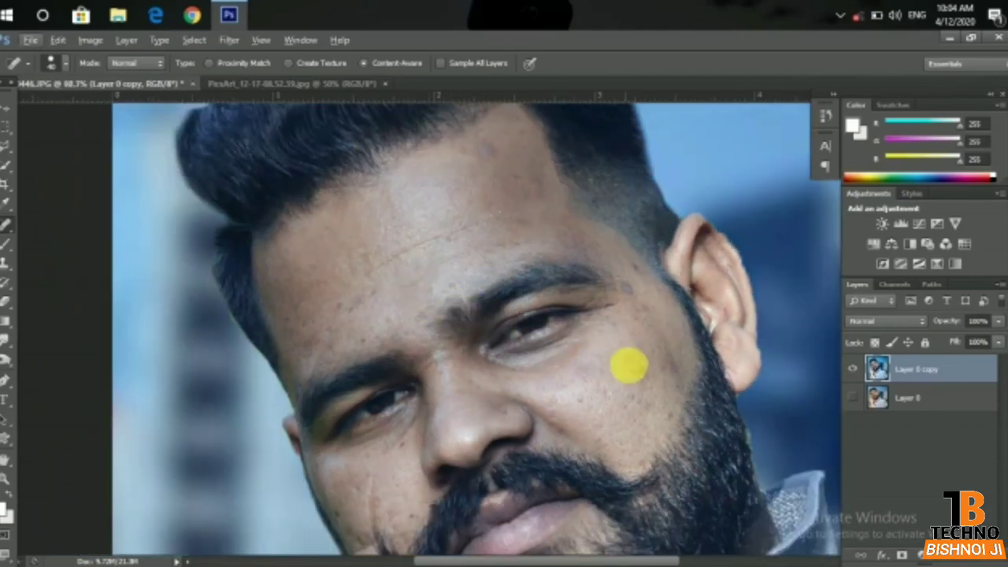
scroll(654, 382, "up", 3)
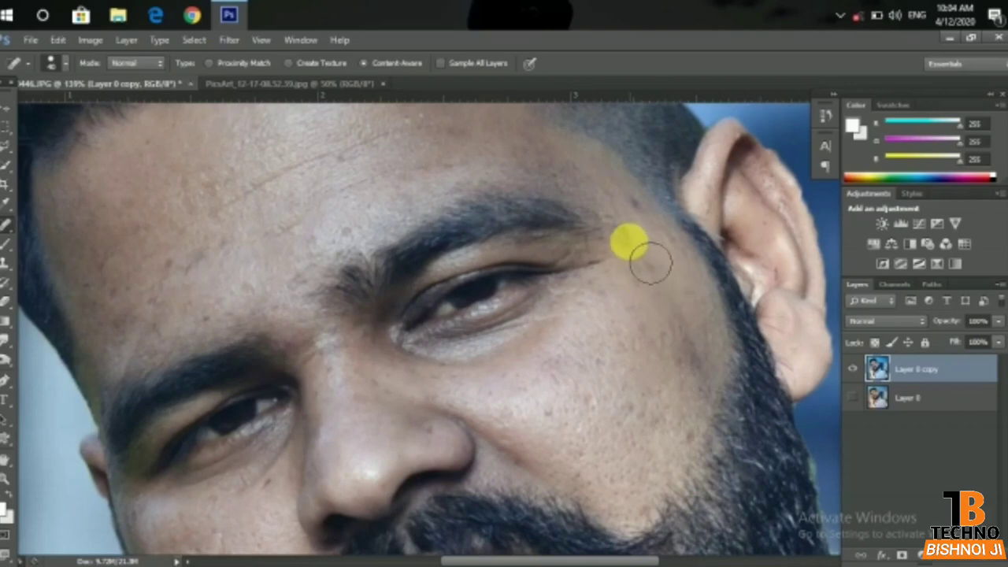
left_click(626, 238)
left_click(555, 414)
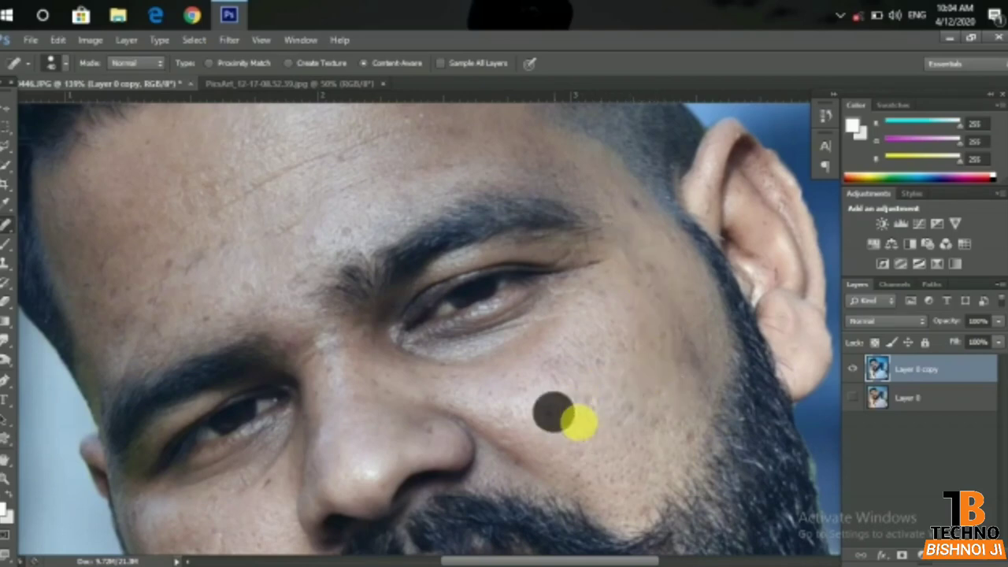
Step: Heal two blemishes on the forehead and review the face at different zoom levels
scroll(212, 311, "up", 2)
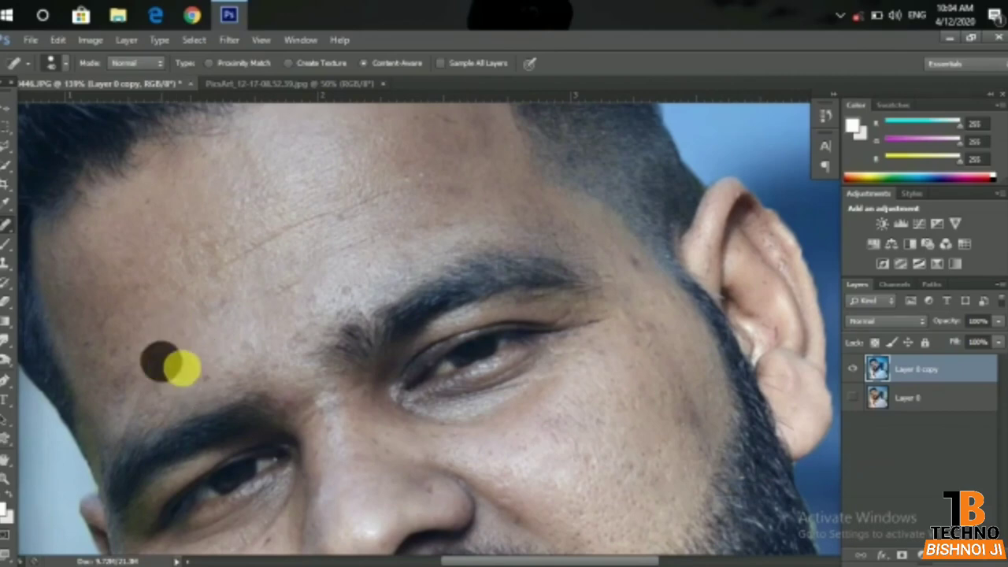
left_click(157, 361)
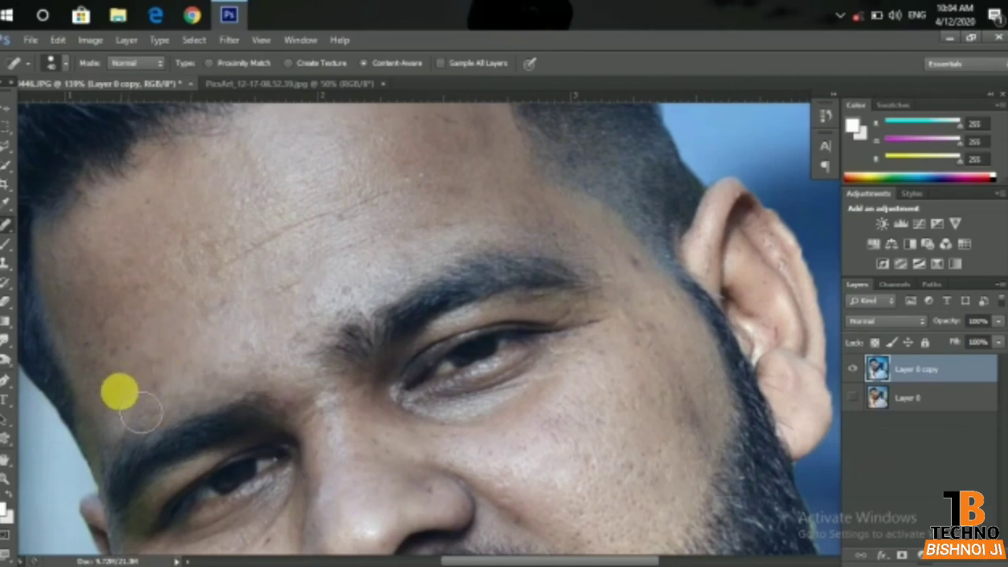
left_click(122, 394)
scroll(331, 276, "down", 2)
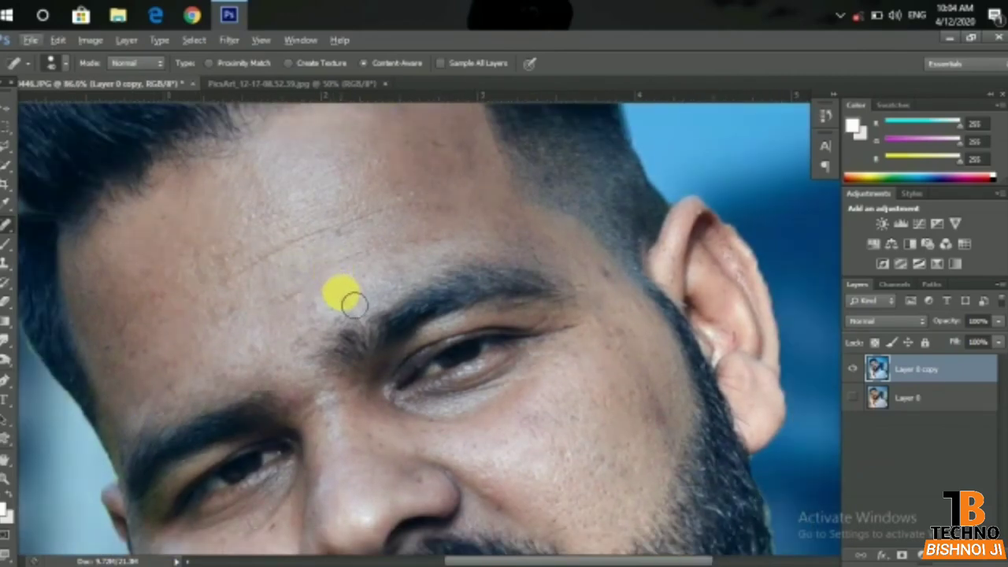
scroll(350, 302, "down", 2)
scroll(518, 273, "down", 1)
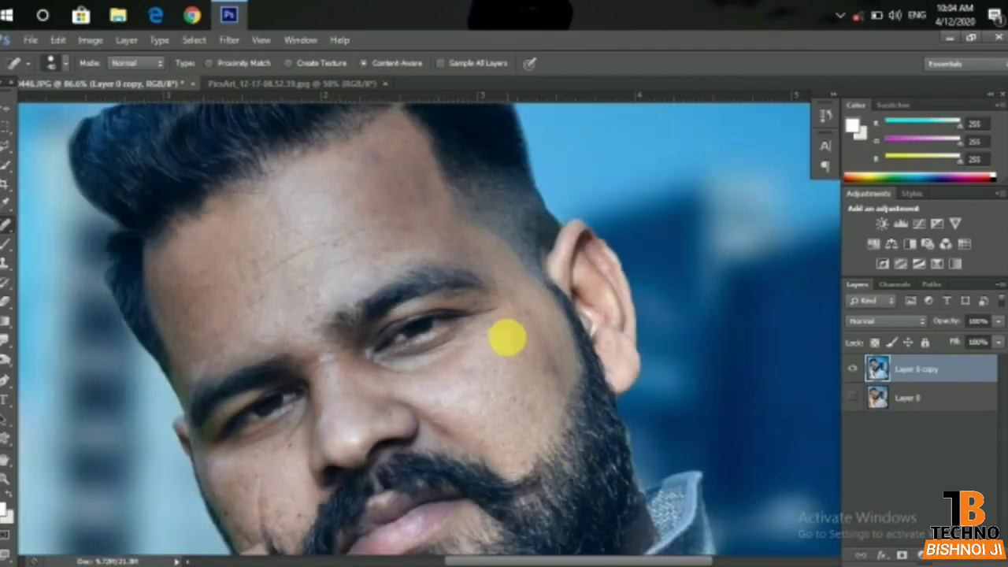
scroll(504, 339, "down", 1)
scroll(319, 463, "up", 2)
scroll(299, 478, "up", 2)
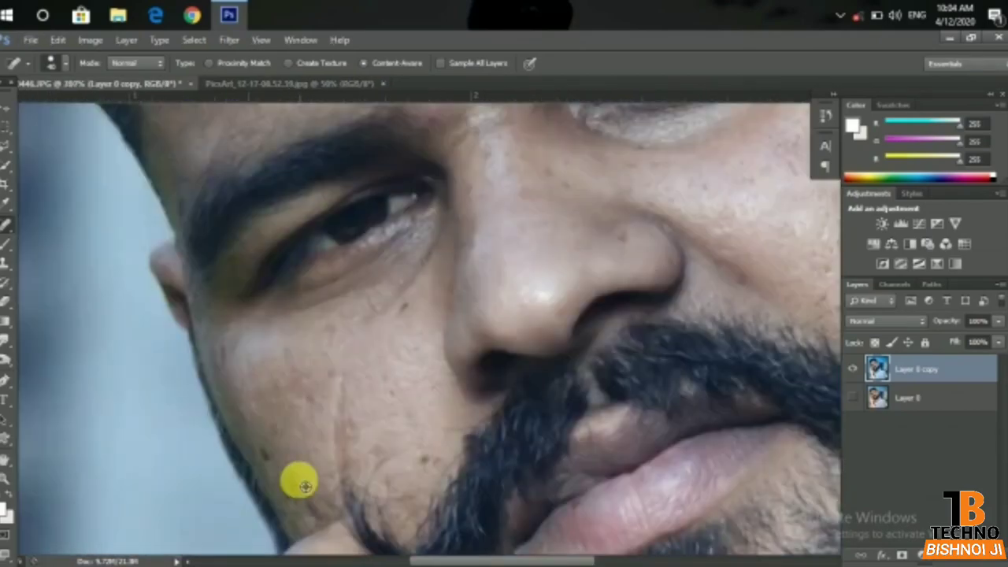
scroll(283, 461, "up", 2)
Step: Heal the blemishes on the cheek and along the jaw, using a smaller brush
left_click(266, 423)
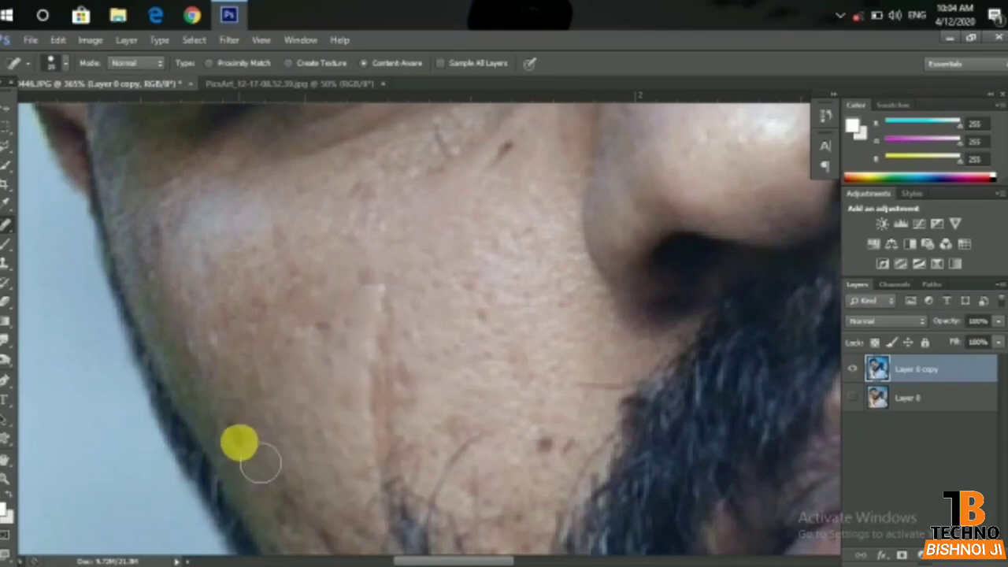
scroll(315, 472, "down", 4)
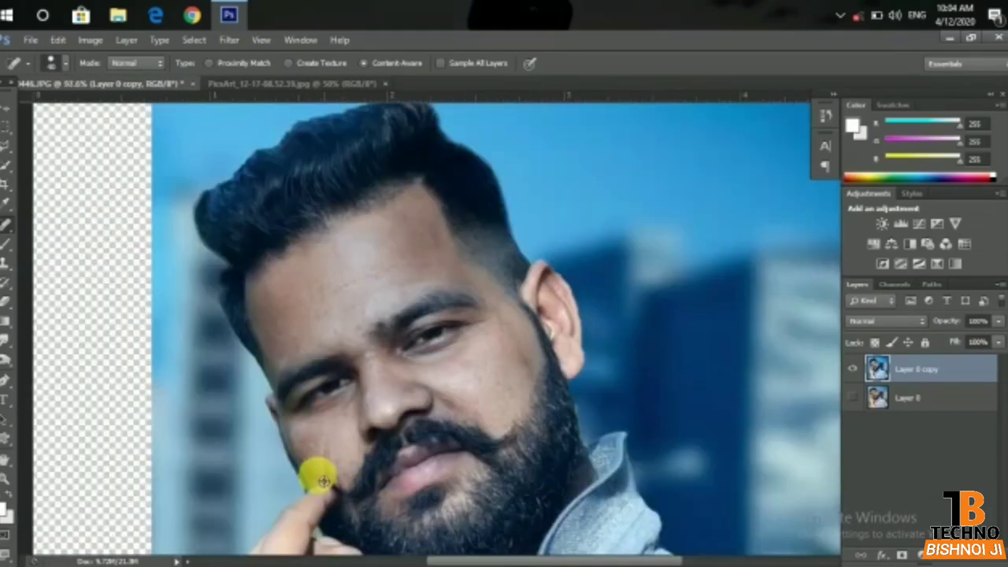
scroll(305, 483, "up", 2)
scroll(305, 484, "up", 2)
left_click(259, 433)
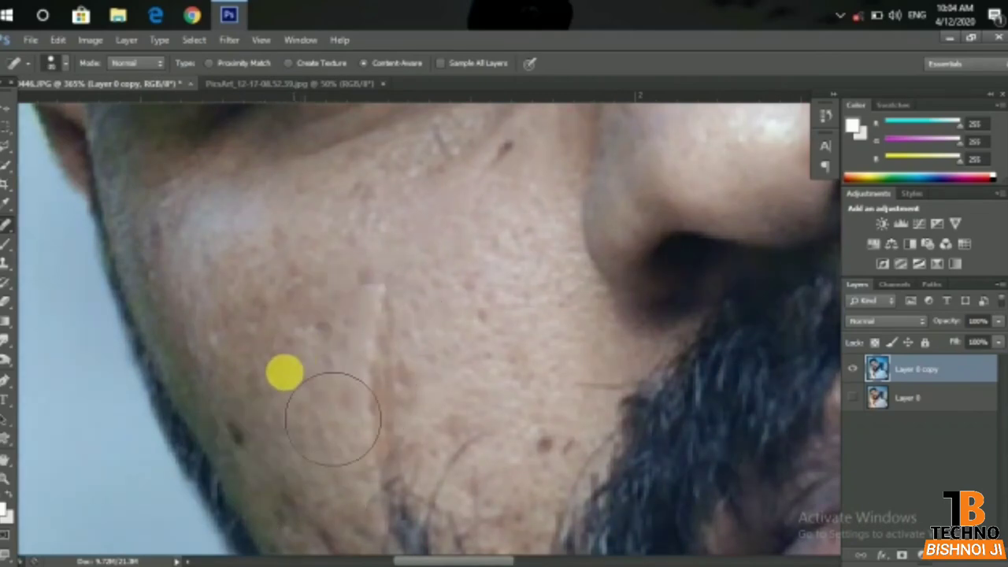
key("bracketleft")
key("bracketleft")
key("bracketleft")
left_click(233, 430)
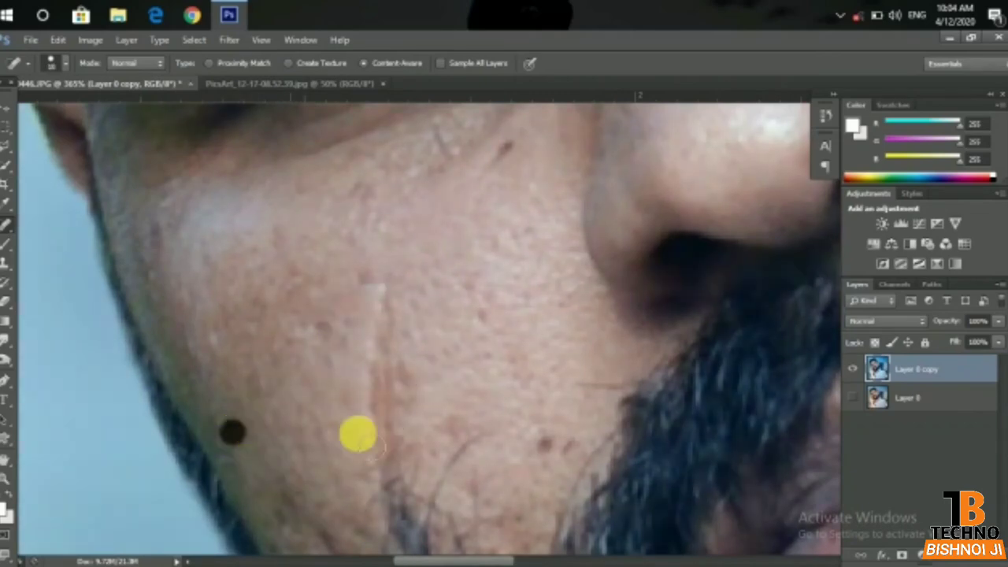
Step: Heal the neighbouring cheek blemish and the small mark beside the nose
left_click(530, 446)
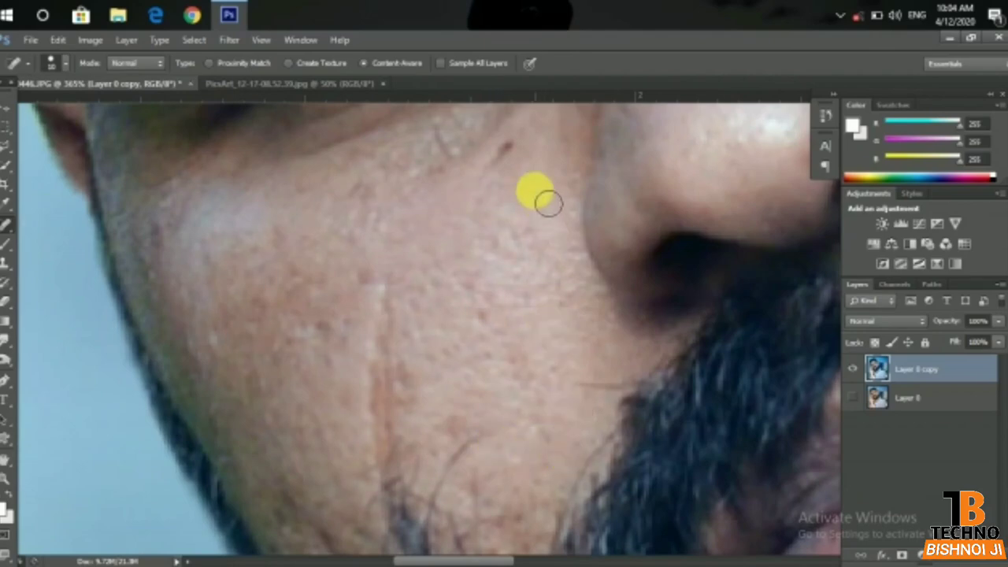
left_click(510, 149)
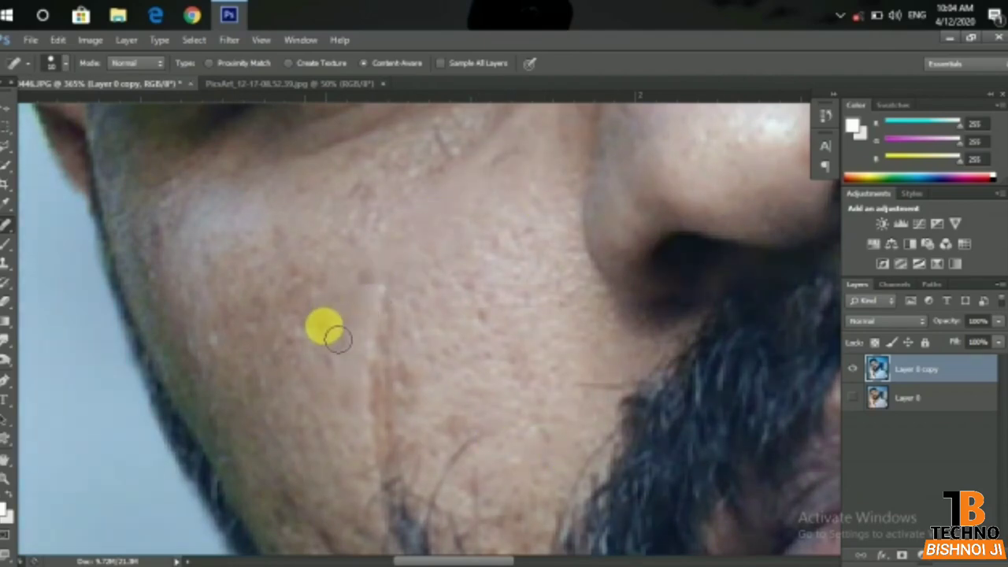
left_click(322, 360)
scroll(365, 358, "down", 2)
scroll(405, 292, "down", 1)
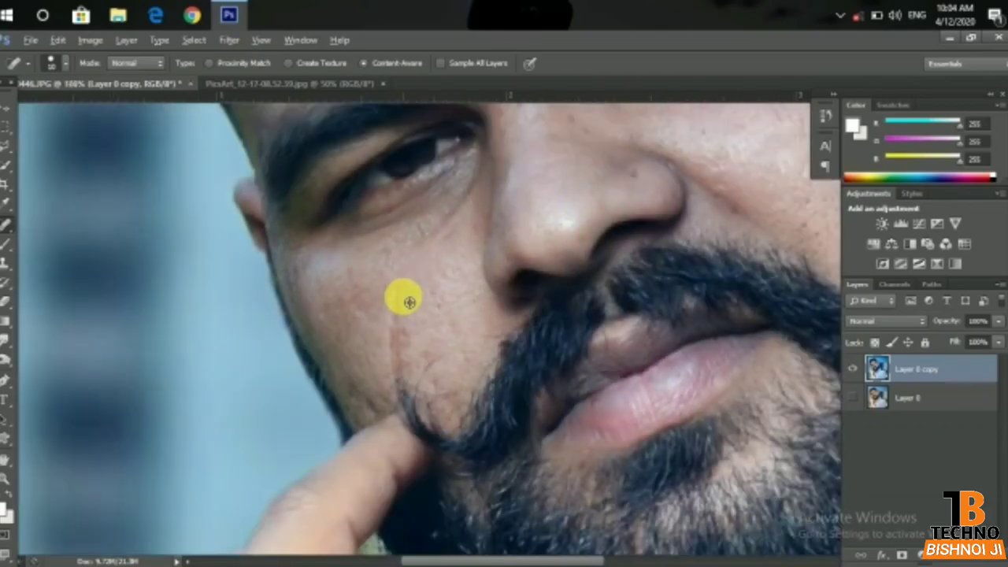
scroll(405, 292, "down", 1)
scroll(563, 198, "up", 2)
scroll(573, 218, "up", 3)
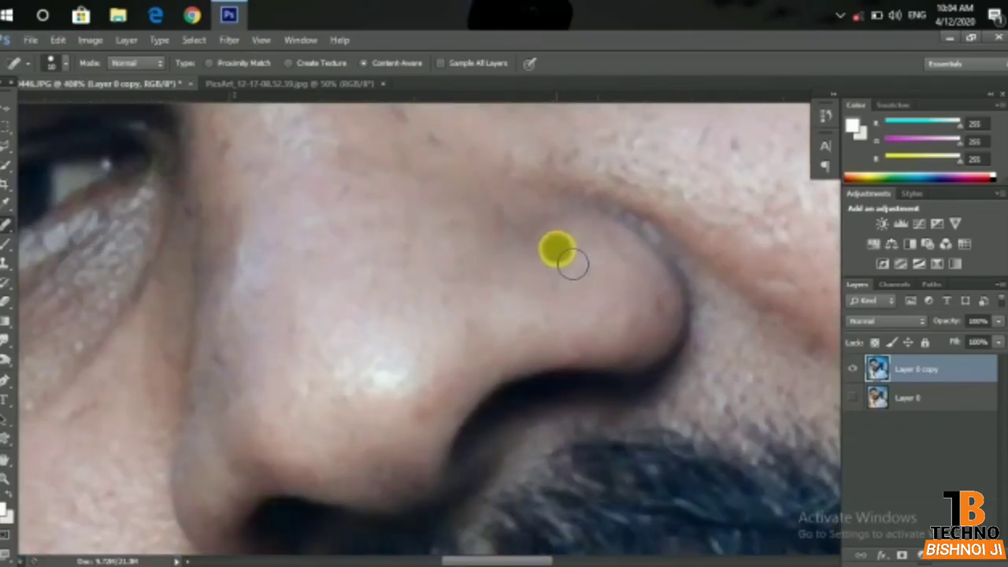
scroll(573, 262, "down", 2)
scroll(533, 286, "down", 2)
scroll(533, 279, "down", 1)
scroll(533, 275, "down", 1)
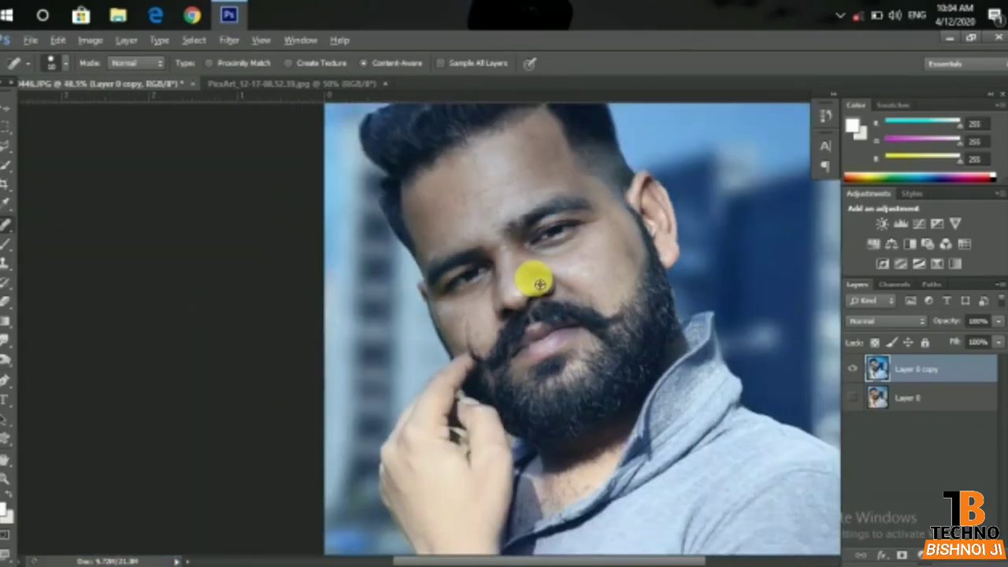
scroll(540, 279, "up", 1)
scroll(562, 236, "down", 2)
scroll(450, 252, "up", 2)
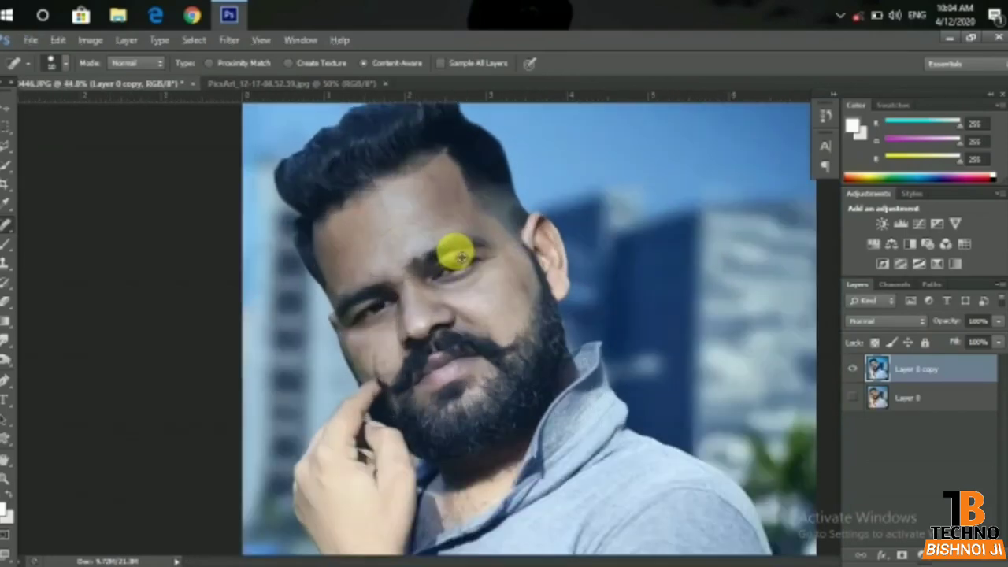
Step: Leave retouching for the Move tool and bring up the Image adjustments list
left_click(9, 108)
scroll(393, 252, "down", 1)
scroll(465, 360, "down", 1)
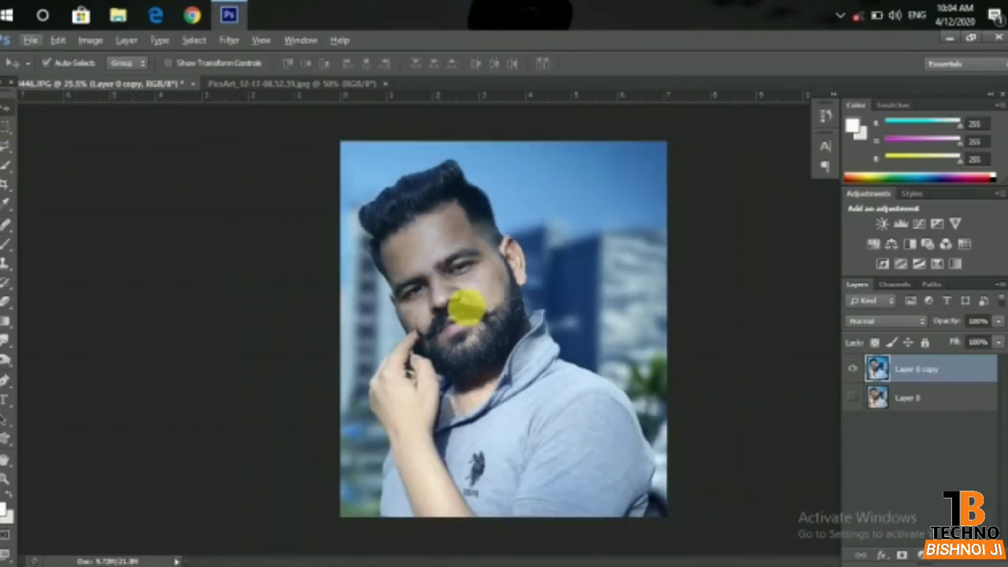
scroll(512, 386, "up", 1)
scroll(500, 359, "up", 1)
scroll(502, 360, "down", 1)
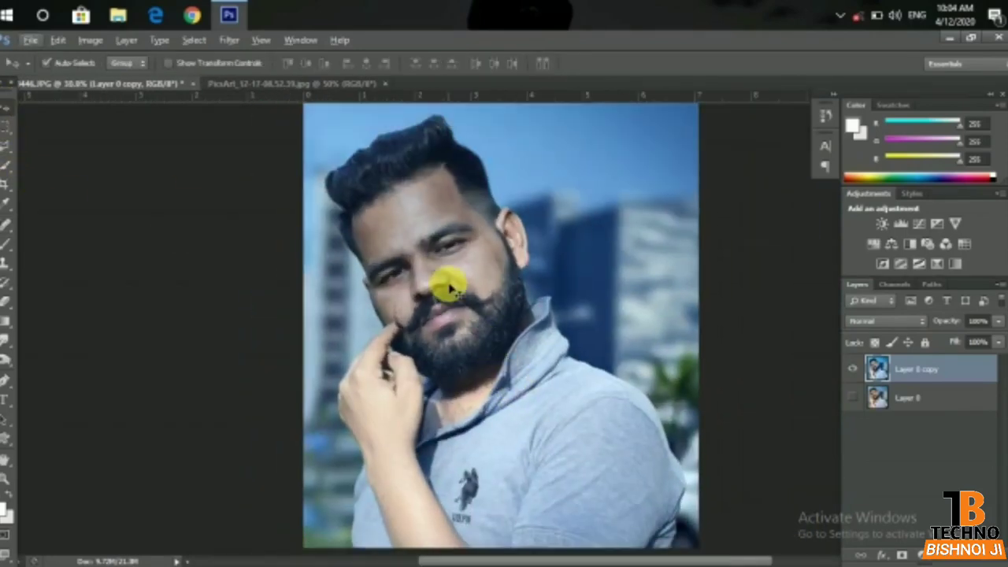
left_click(90, 41)
mouse_move(111, 77)
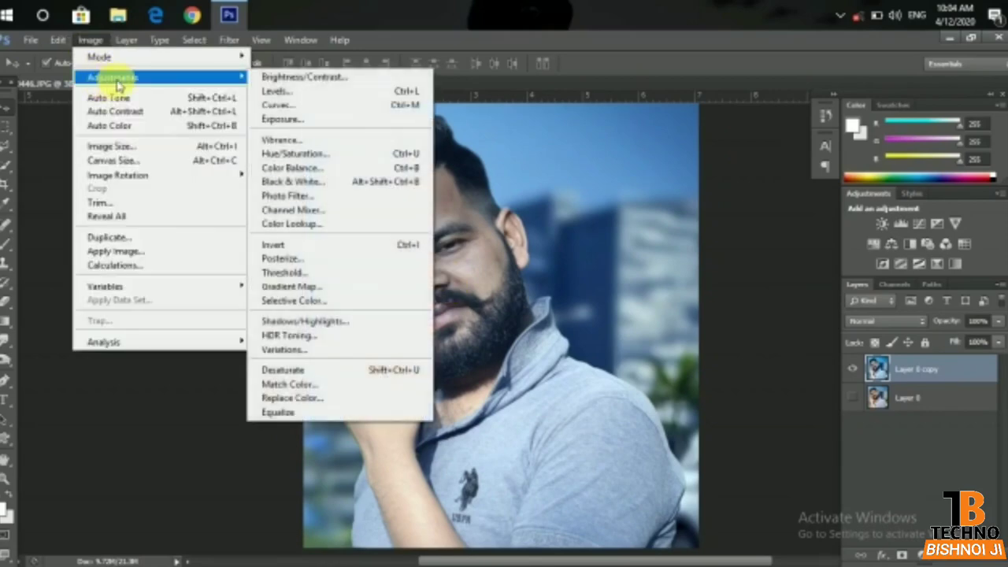
Step: Set Color Balance highlights to -3 cyan–red, +3 magenta–green and slightly toward blue
left_click(285, 165)
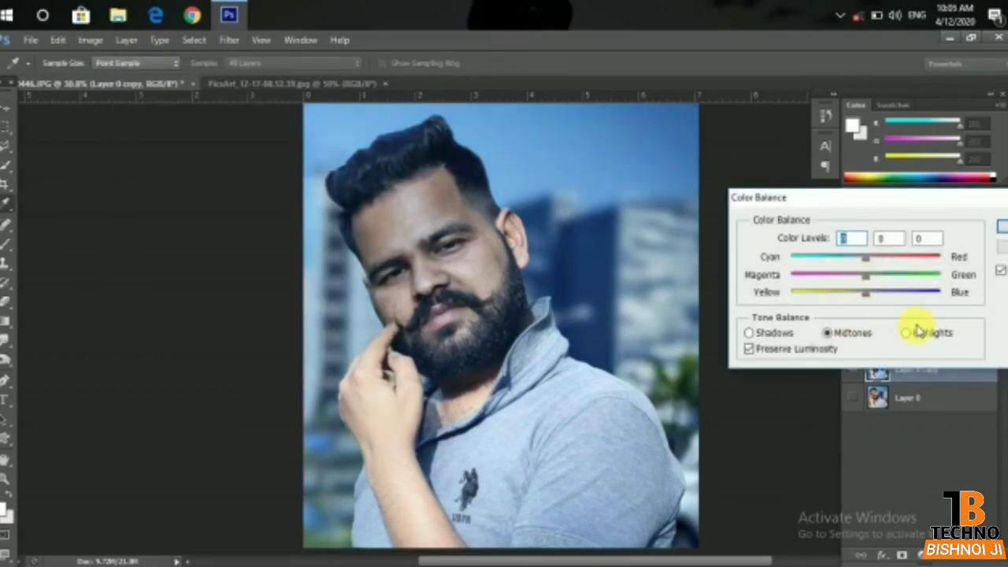
left_click_drag(856, 265, 879, 265)
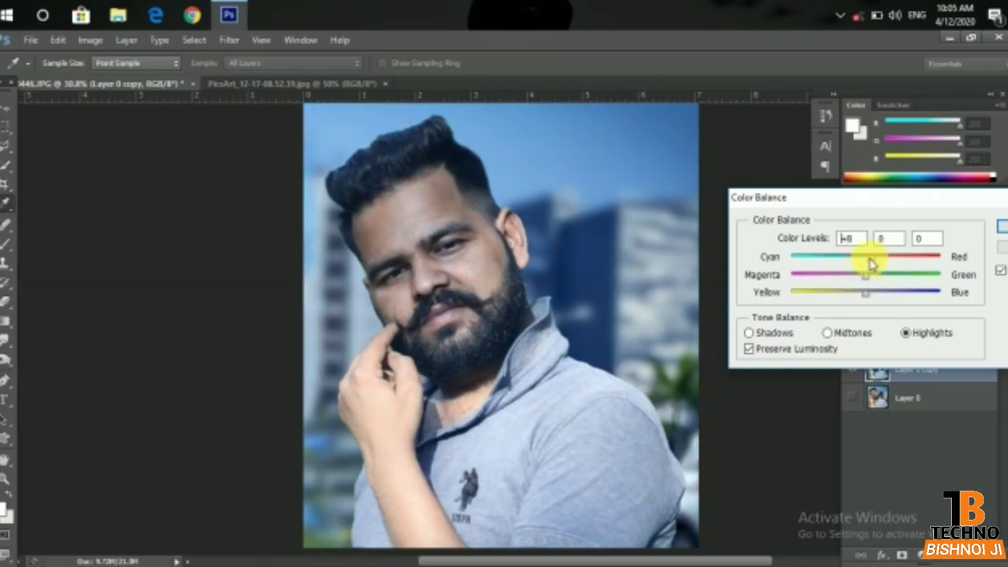
left_click_drag(871, 280, 883, 279)
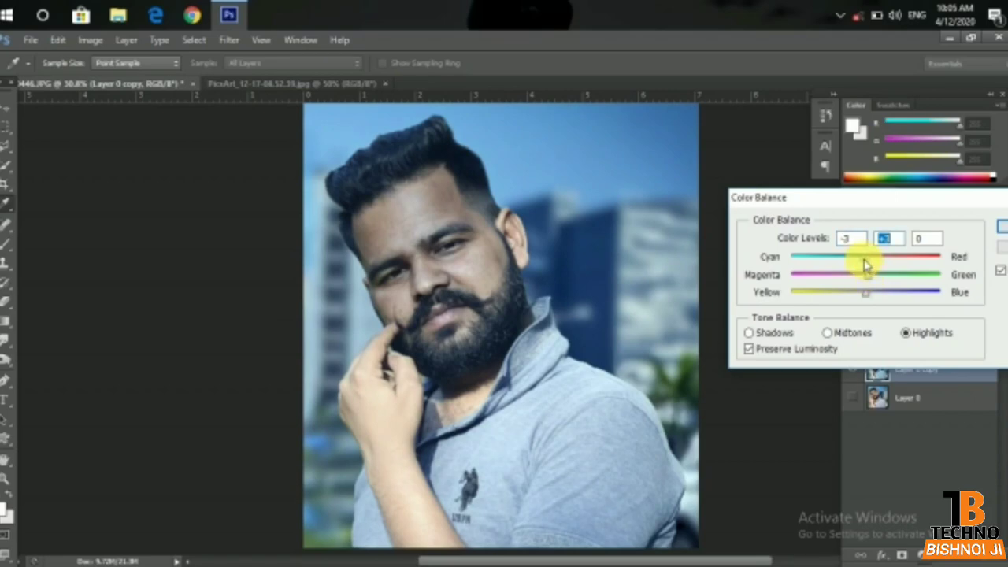
left_click_drag(864, 296, 874, 297)
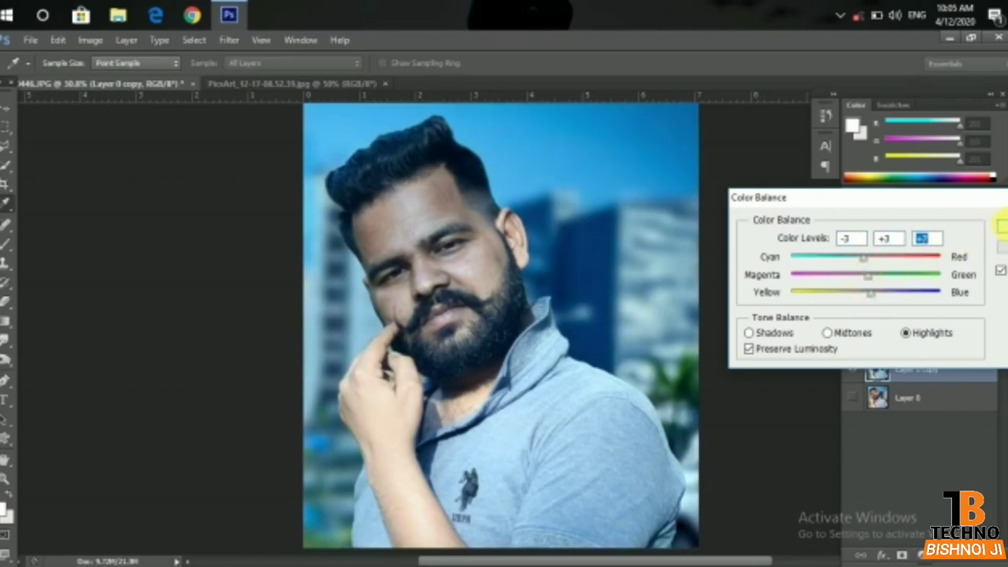
left_click(1000, 226)
Step: Return to the Move tool and zoom around to review the cooled photo
key("v")
scroll(418, 208, "up", 1)
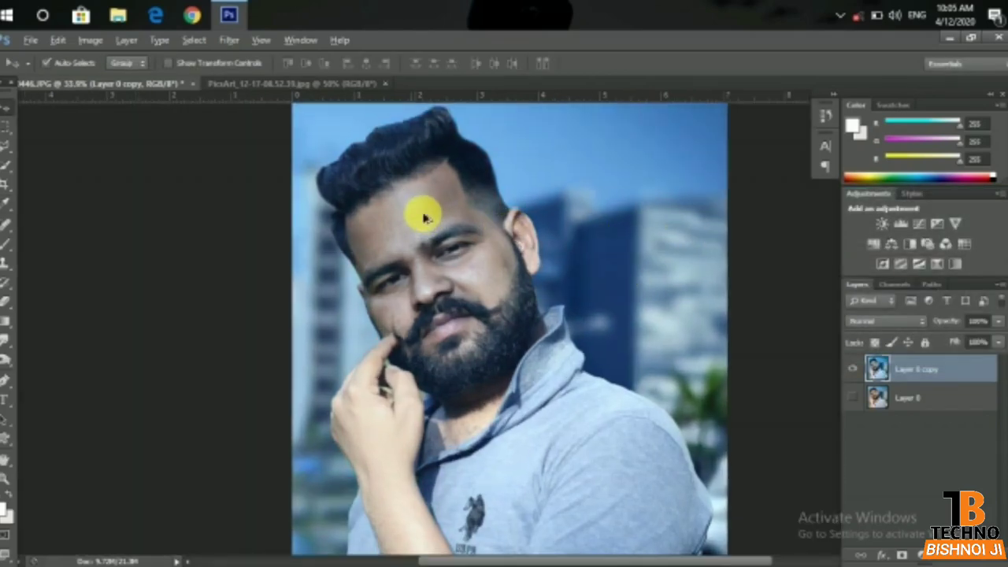
scroll(441, 244, "up", 3)
scroll(450, 264, "down", 1)
scroll(457, 271, "down", 1)
scroll(461, 274, "down", 1)
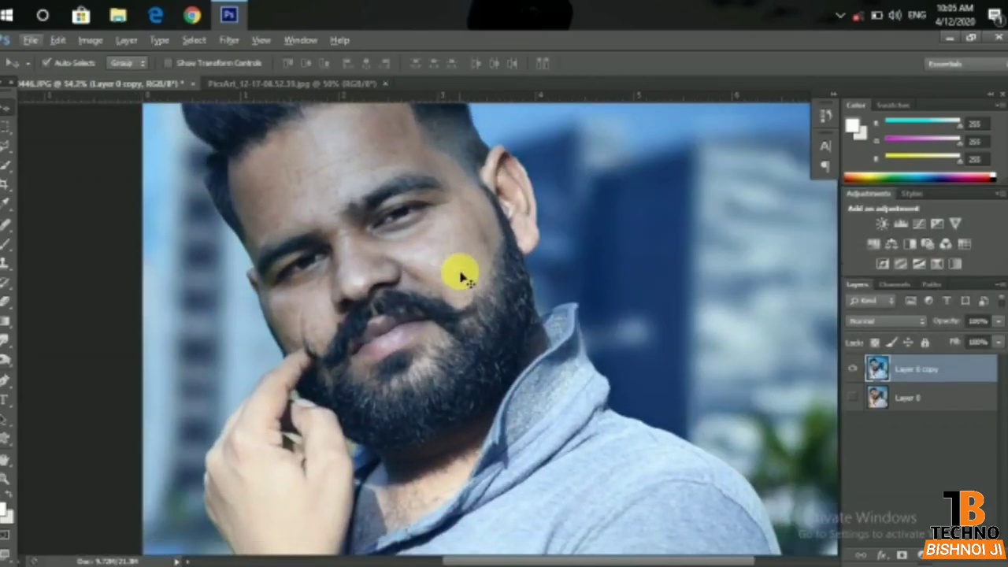
scroll(461, 274, "down", 1)
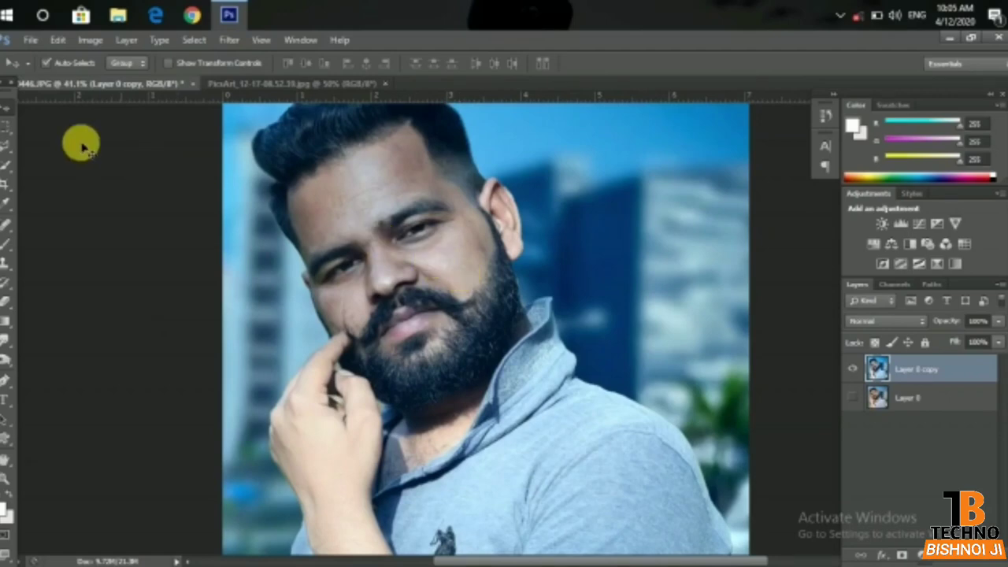
scroll(357, 228, "down", 2)
scroll(387, 225, "down", 1)
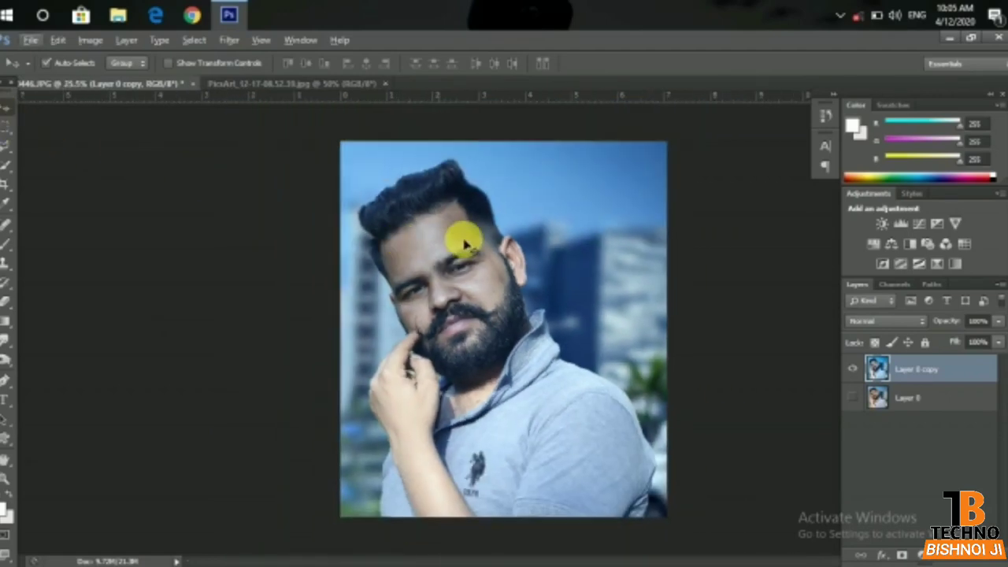
scroll(457, 234, "up", 1)
scroll(473, 232, "up", 1)
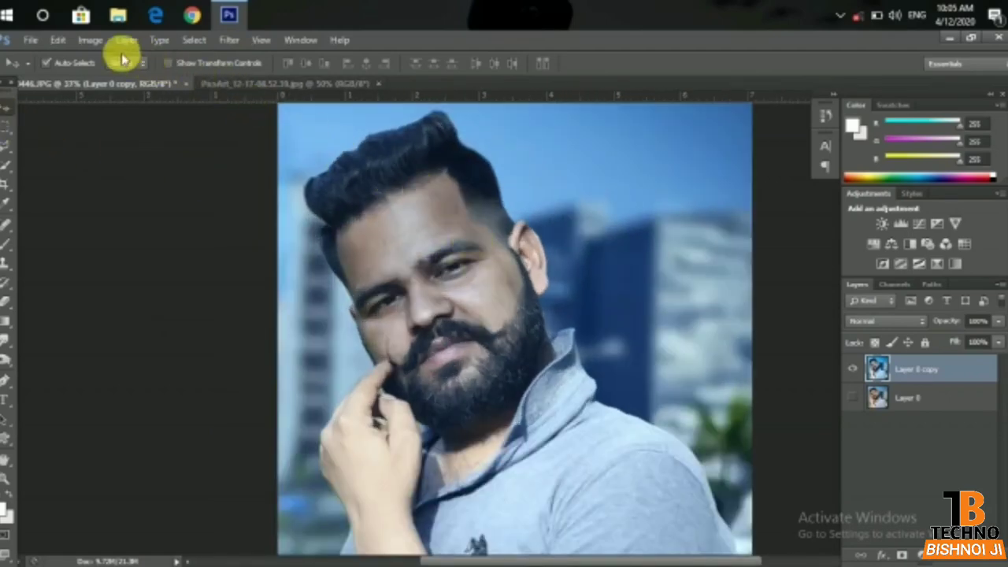
Step: Apply an Exposure adjustment of +0.33 with offset +0.0041, keeping gamma at 1.00
left_click(90, 39)
mouse_move(113, 78)
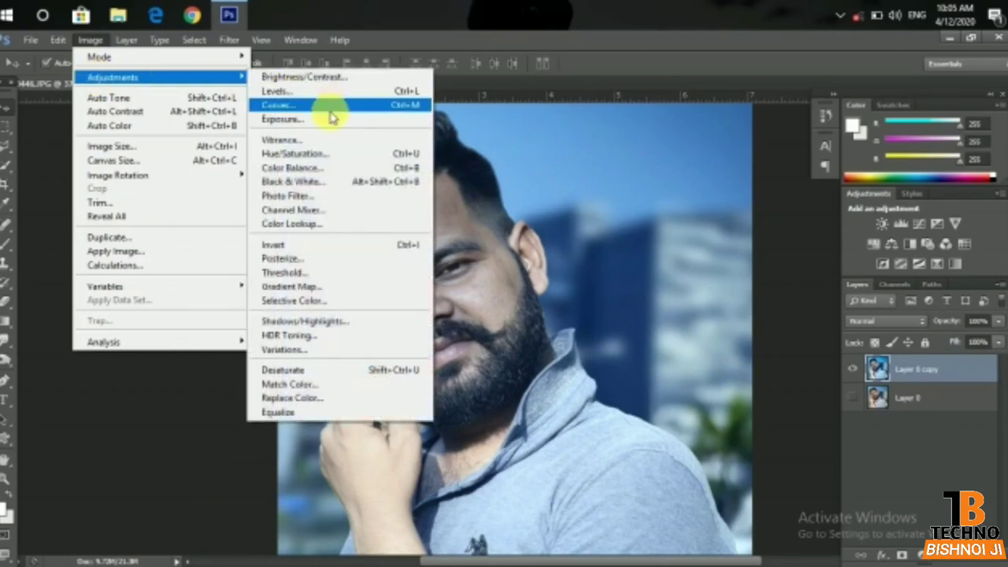
left_click(329, 120)
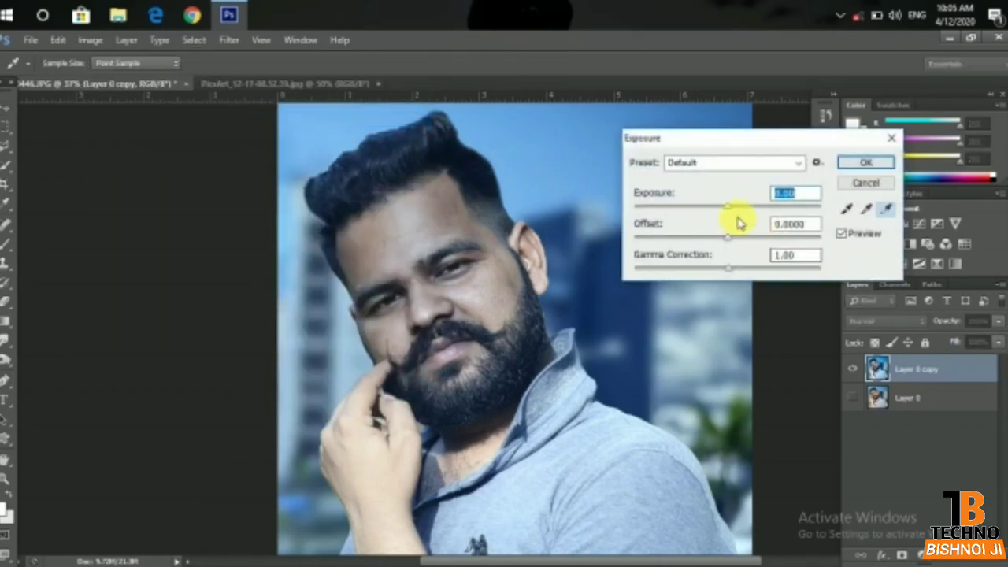
left_click_drag(741, 206, 732, 210)
left_click(733, 209)
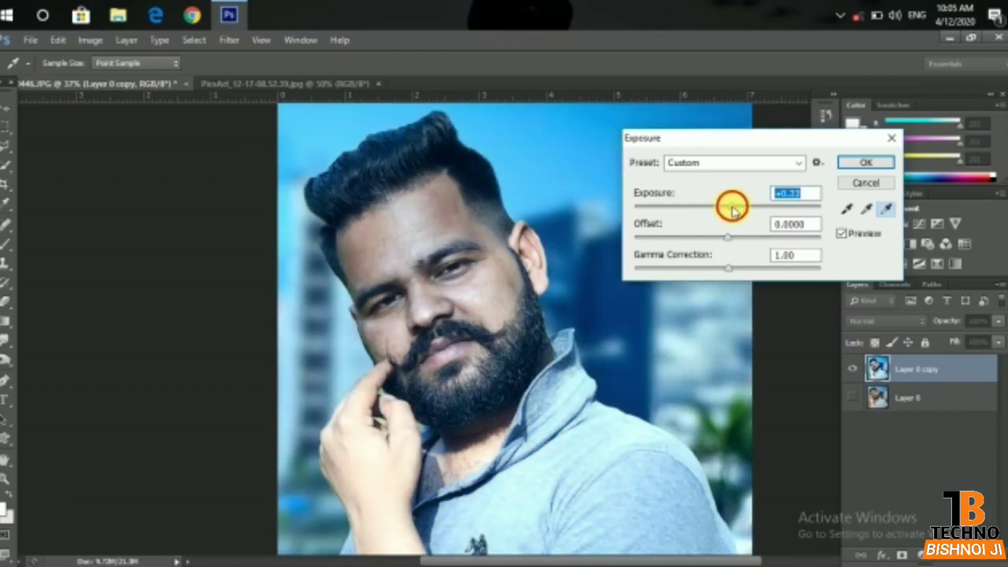
mouse_move(719, 245)
left_mouse_down()
mouse_move(693, 242)
mouse_move(726, 246)
left_mouse_up()
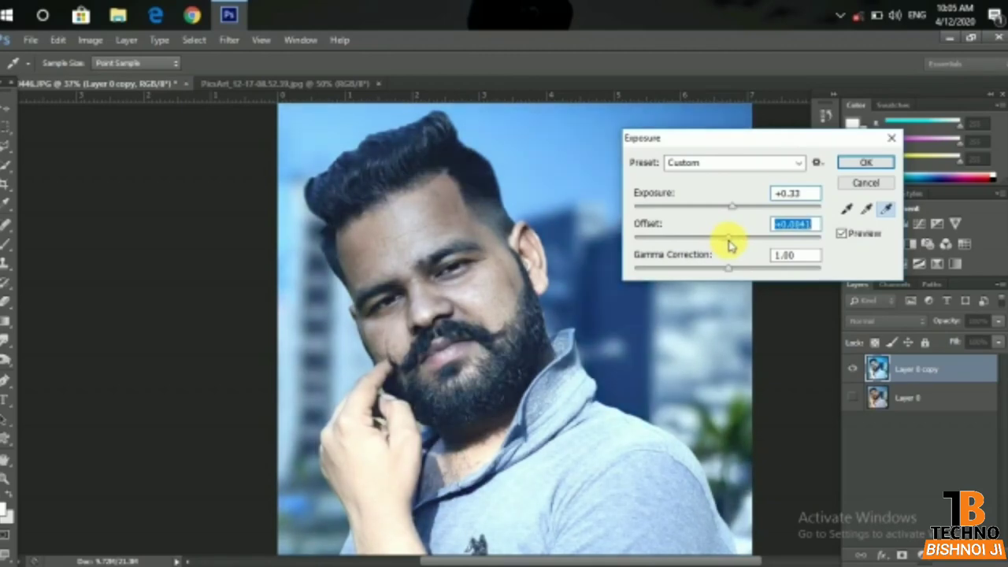
key("Tab")
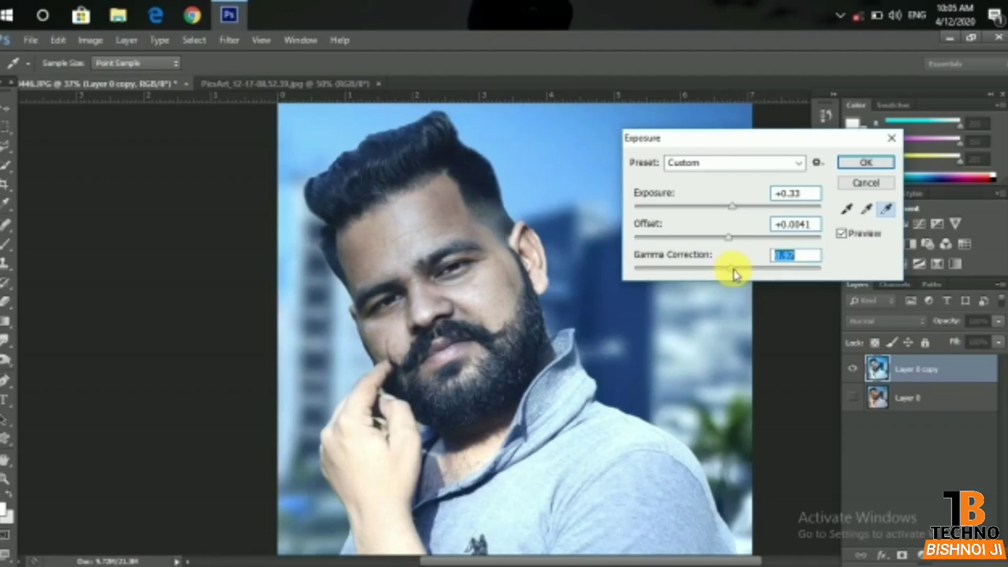
left_click(862, 163)
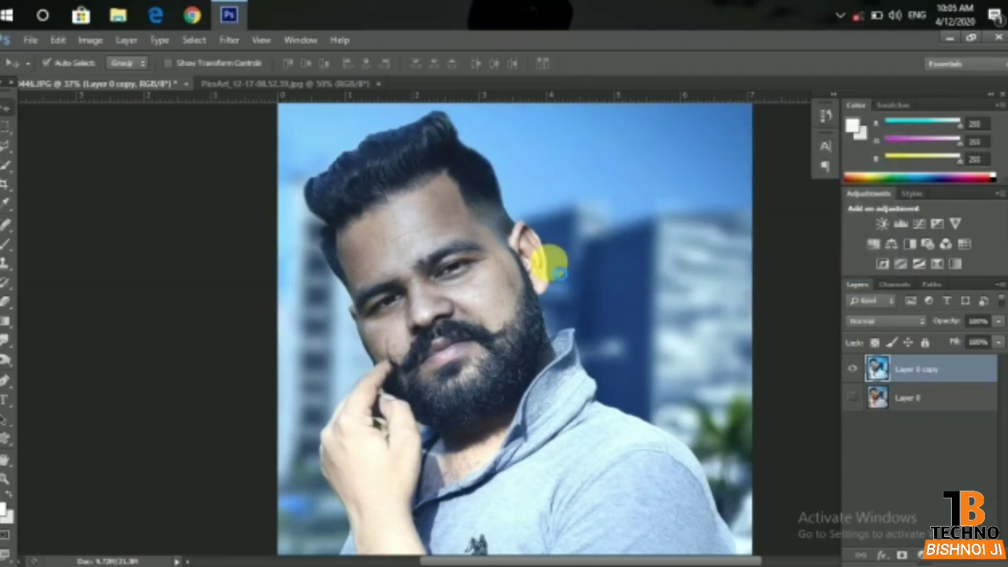
Step: Select the Dodge tool (Midtones, 50% exposure) and lighten the forehead and the cheek by the moustache
scroll(522, 286, "up", 2)
scroll(389, 311, "up", 1)
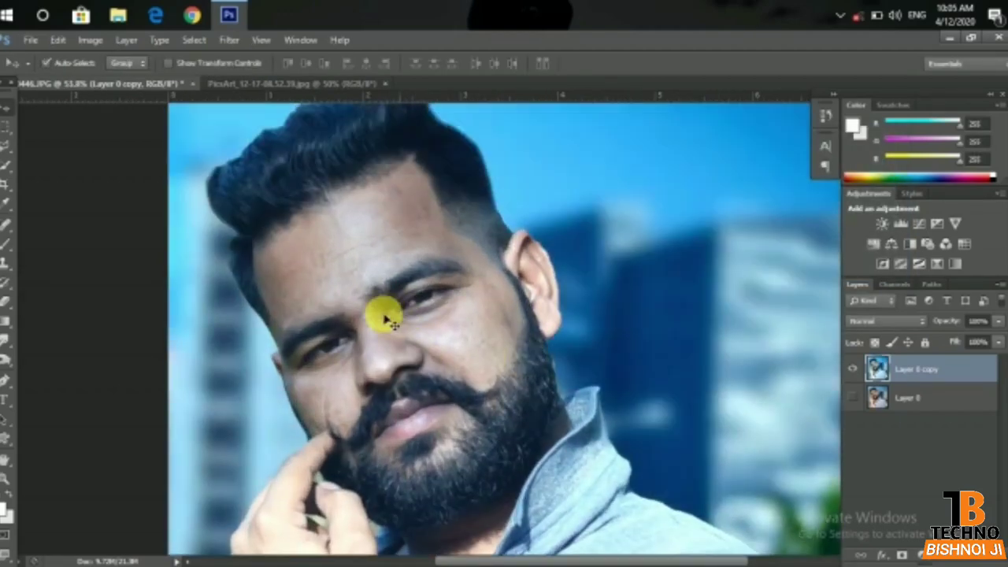
scroll(315, 329, "up", 1)
scroll(319, 329, "down", 1)
scroll(347, 321, "down", 1)
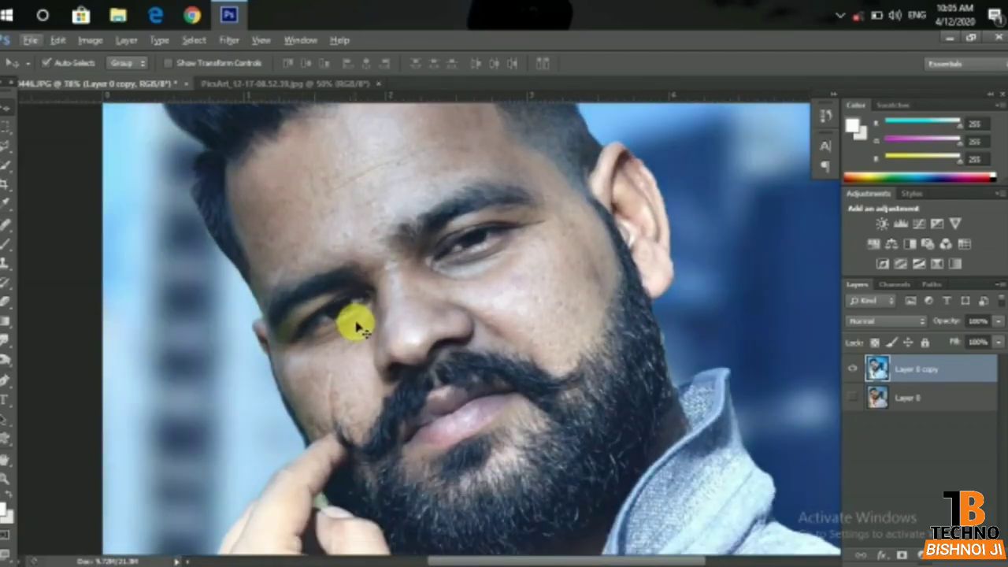
scroll(355, 322, "down", 1)
scroll(353, 331, "up", 1)
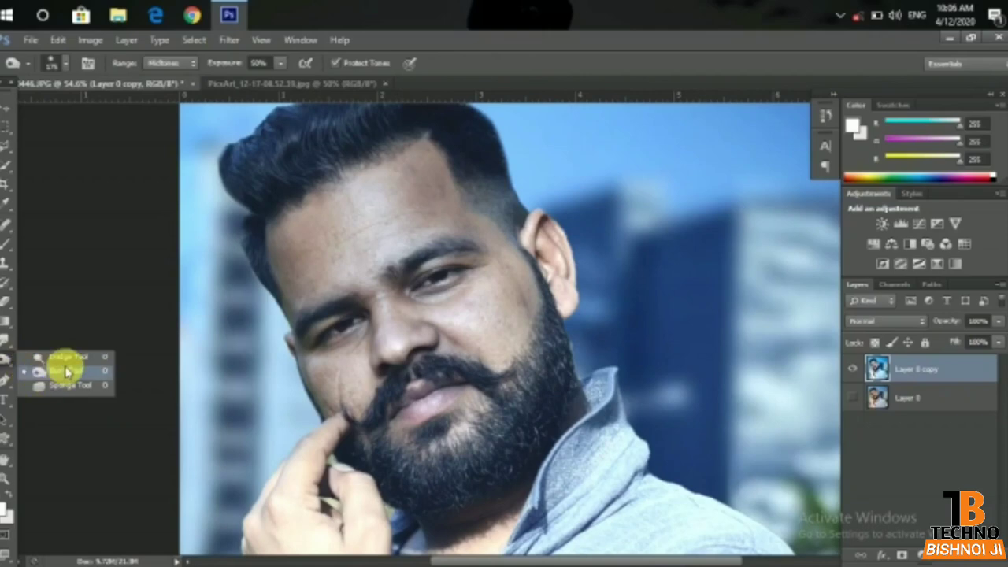
left_click_drag(6, 361, 69, 357)
scroll(394, 303, "up", 1)
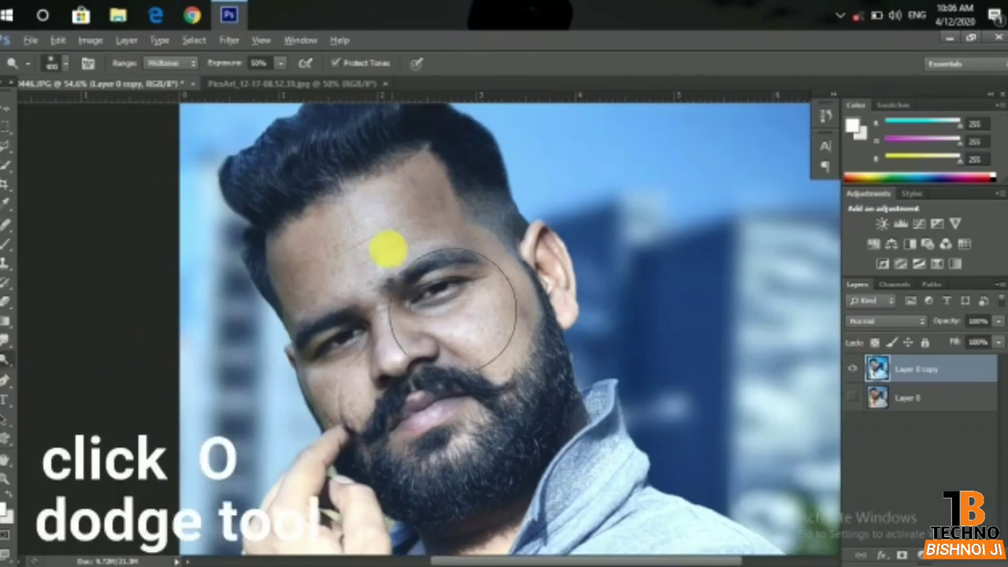
scroll(384, 246, "up", 1)
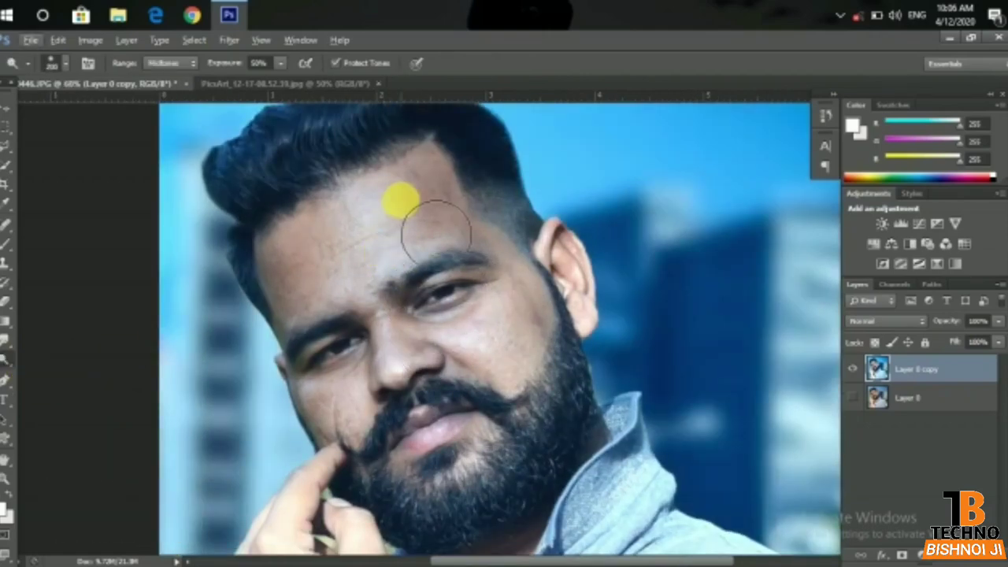
mouse_move(461, 209)
left_mouse_down()
mouse_move(315, 323)
mouse_move(540, 390)
left_mouse_up()
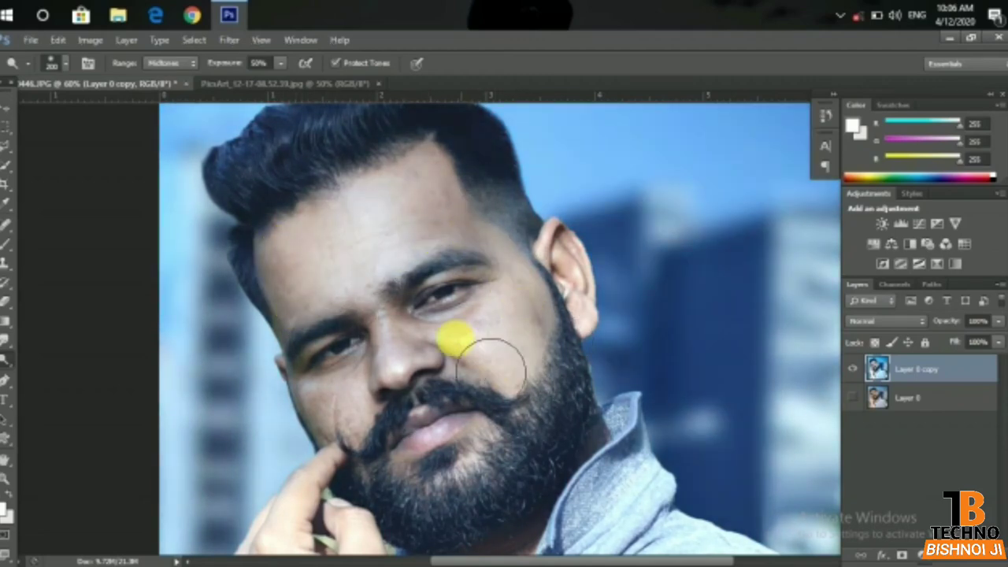
mouse_move(492, 367)
left_mouse_down()
mouse_move(512, 322)
mouse_move(482, 378)
mouse_move(373, 421)
mouse_move(339, 412)
mouse_move(374, 360)
mouse_move(319, 339)
left_mouse_up()
Step: Dodge the beard near the lower lip and the remaining face areas, then zoom out to the whole photo
mouse_move(291, 303)
left_mouse_down()
mouse_move(360, 399)
mouse_move(415, 407)
mouse_move(453, 388)
left_mouse_up()
scroll(394, 403, "down", 1)
left_click_drag(404, 420, 334, 462)
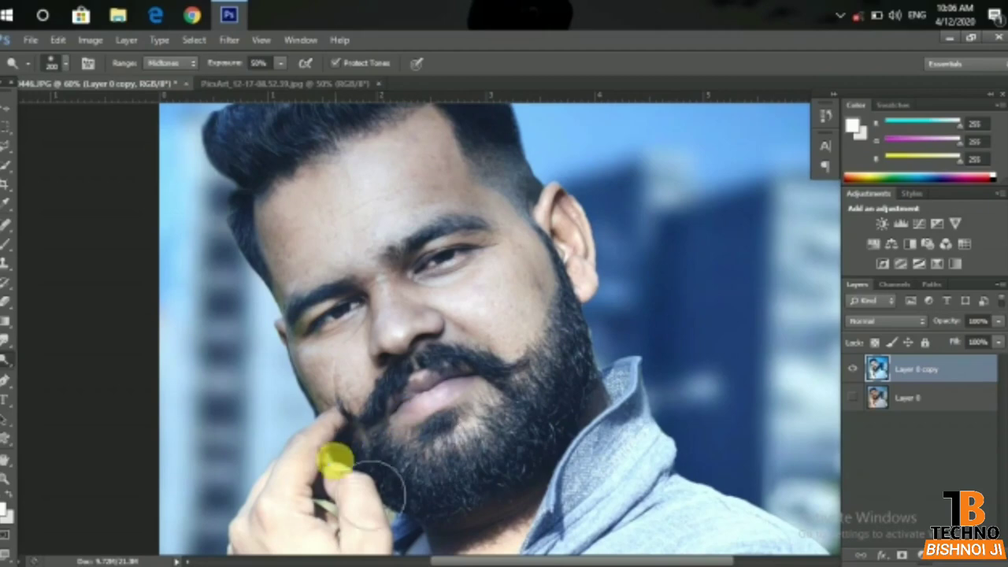
scroll(387, 326, "down", 4)
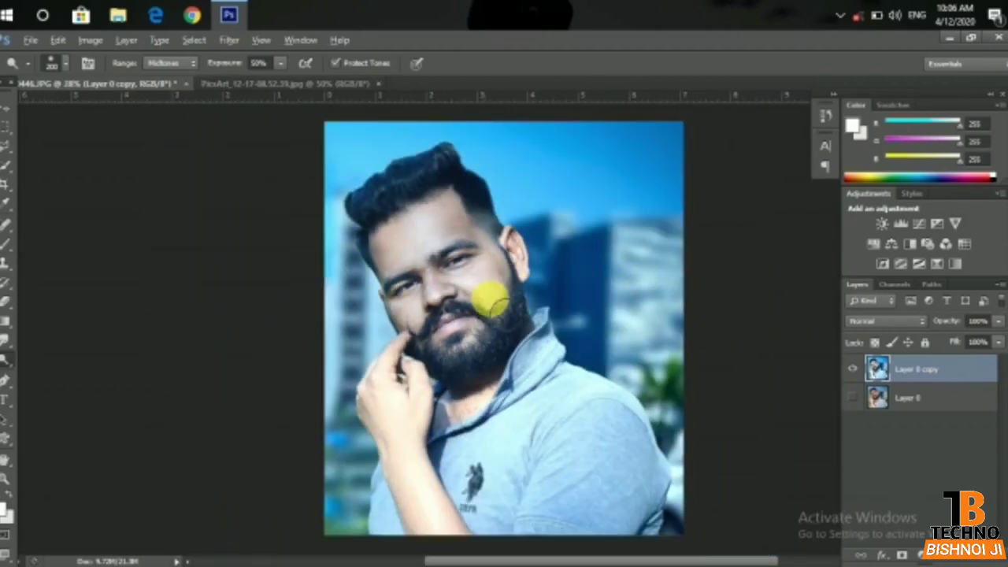
left_click_drag(490, 300, 523, 249)
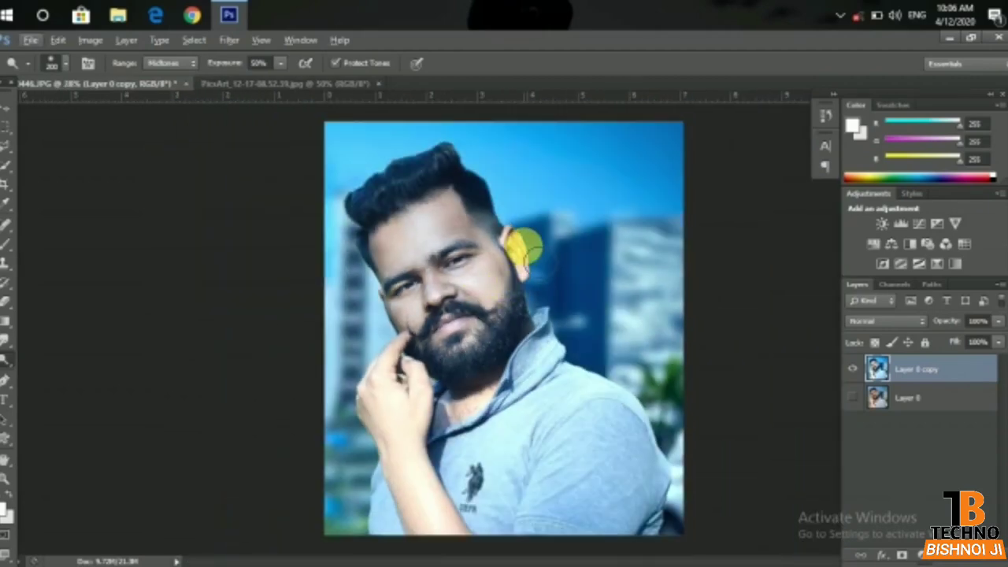
scroll(538, 310, "down", 1)
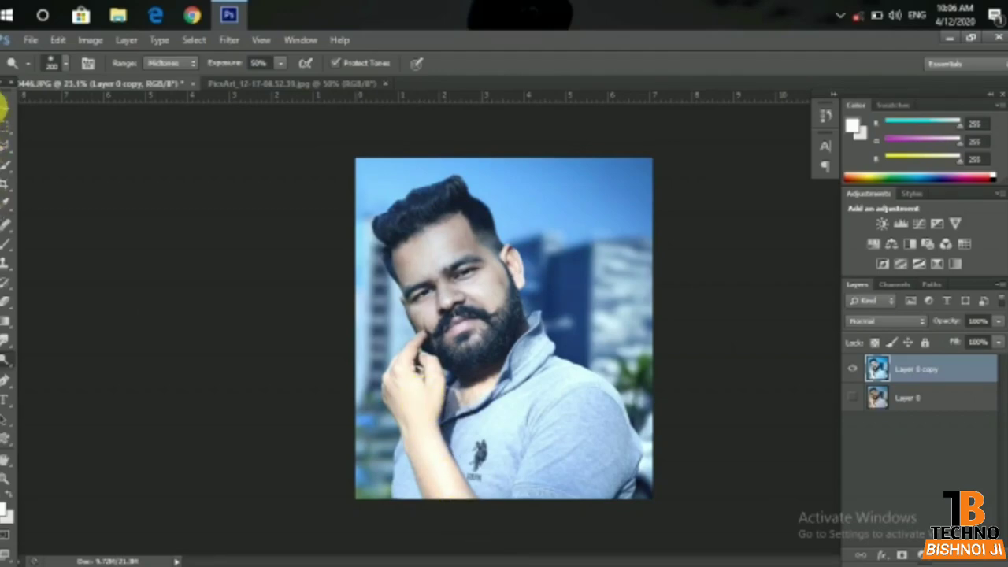
left_click(4, 110)
scroll(394, 220, "up", 1)
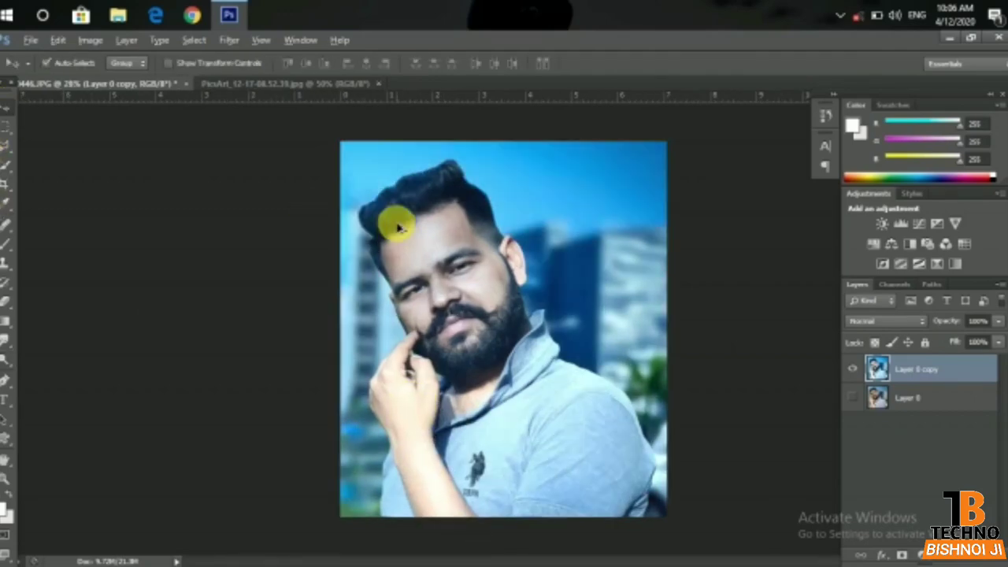
scroll(443, 247, "up", 1)
scroll(498, 289, "right", 2)
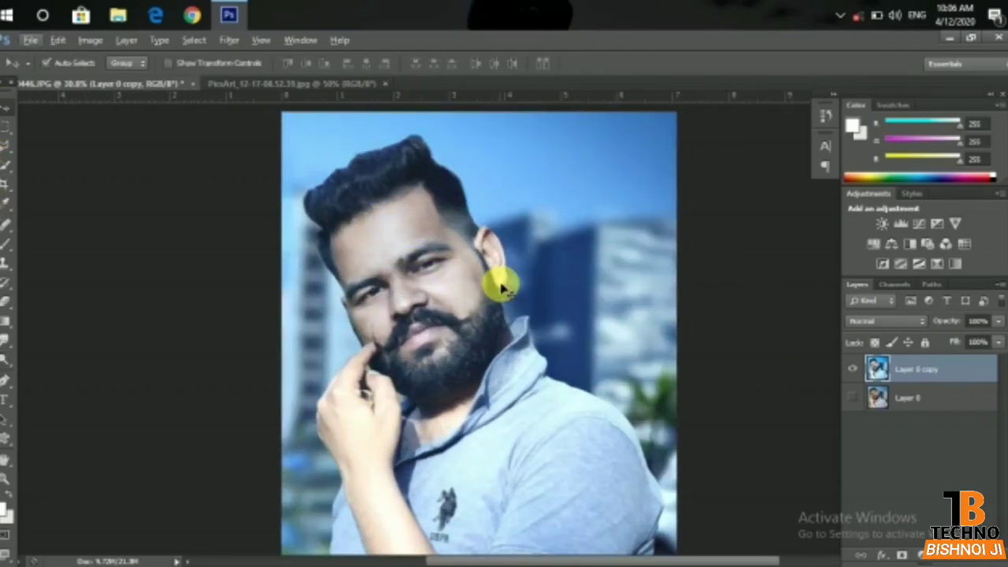
scroll(504, 288, "up", 2)
scroll(504, 289, "down", 1)
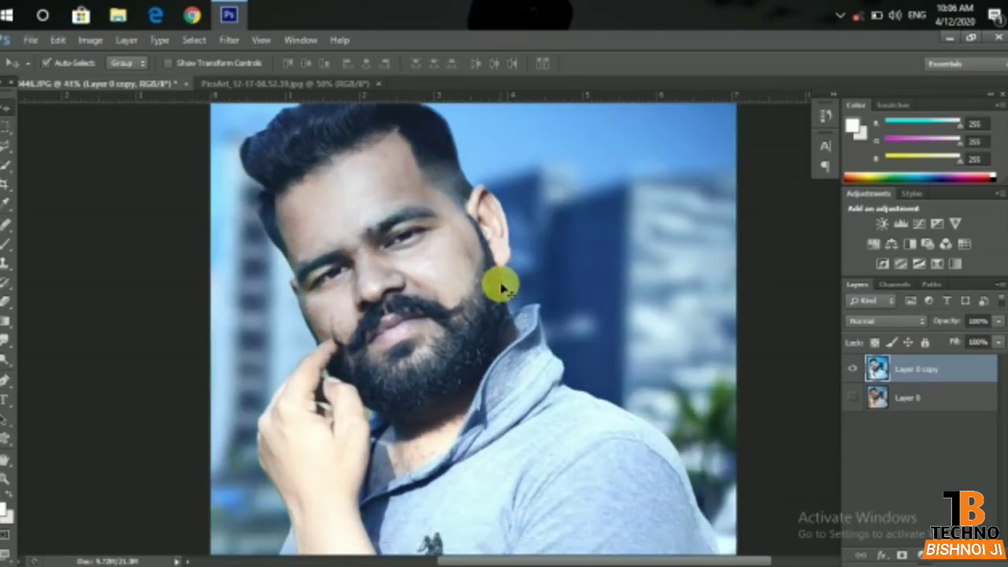
scroll(504, 289, "up", 1)
scroll(504, 289, "down", 1)
scroll(504, 289, "down", 1)
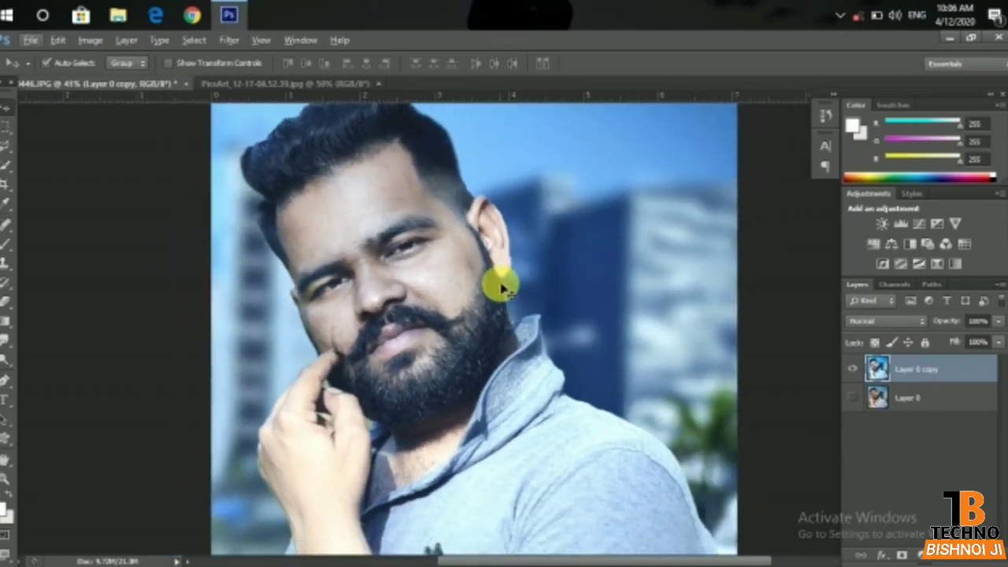
scroll(504, 289, "down", 1)
scroll(501, 287, "down", 1)
scroll(497, 285, "down", 1)
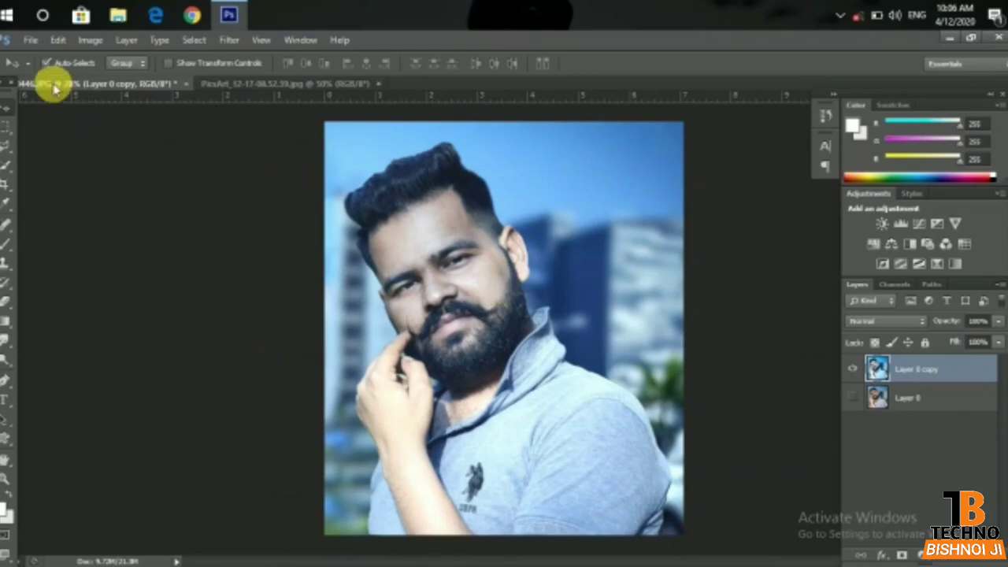
Step: Browse the photos folders to the pngs folder and open png logo.png as a new document
left_click(30, 39)
left_click(45, 108)
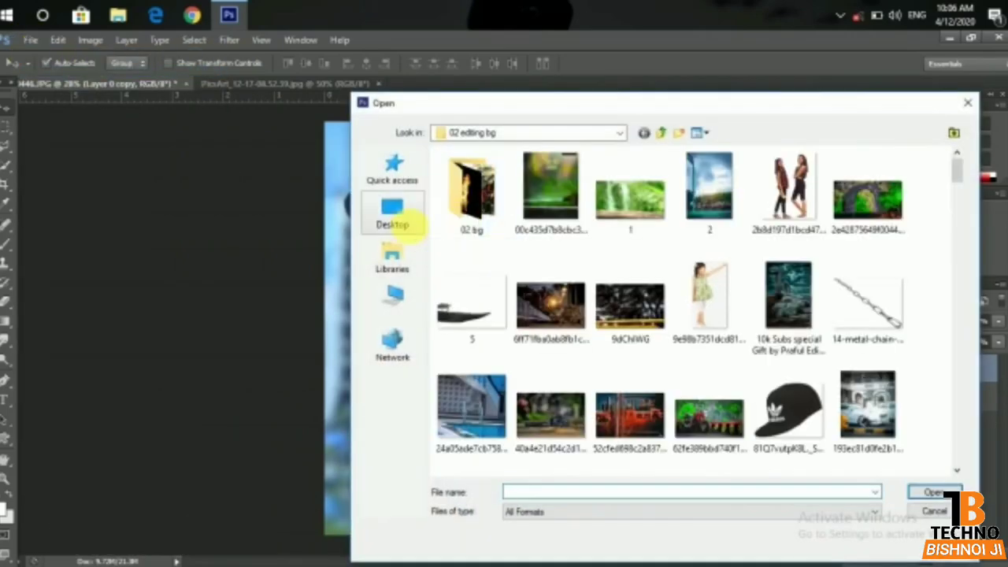
left_click(662, 134)
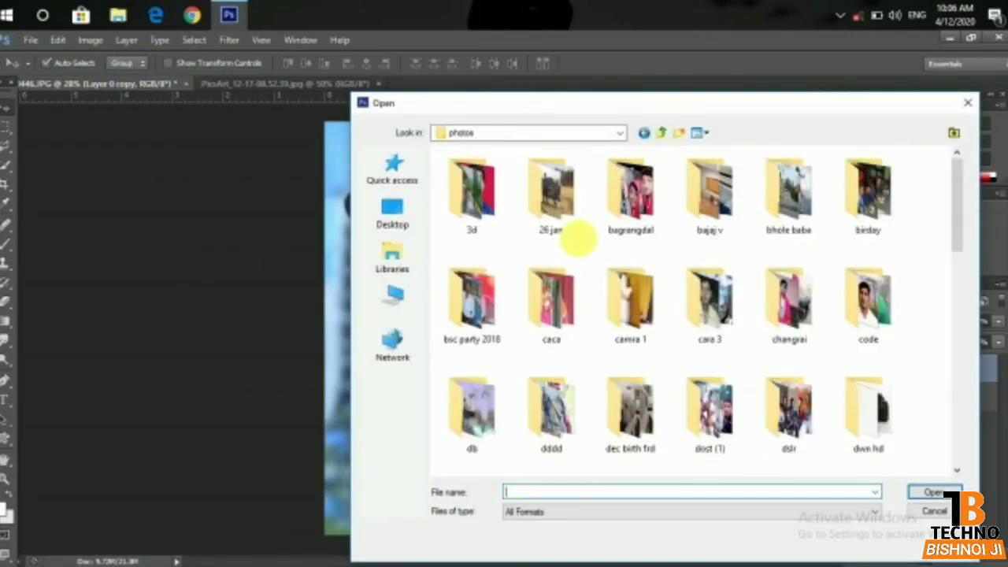
double_click(486, 189)
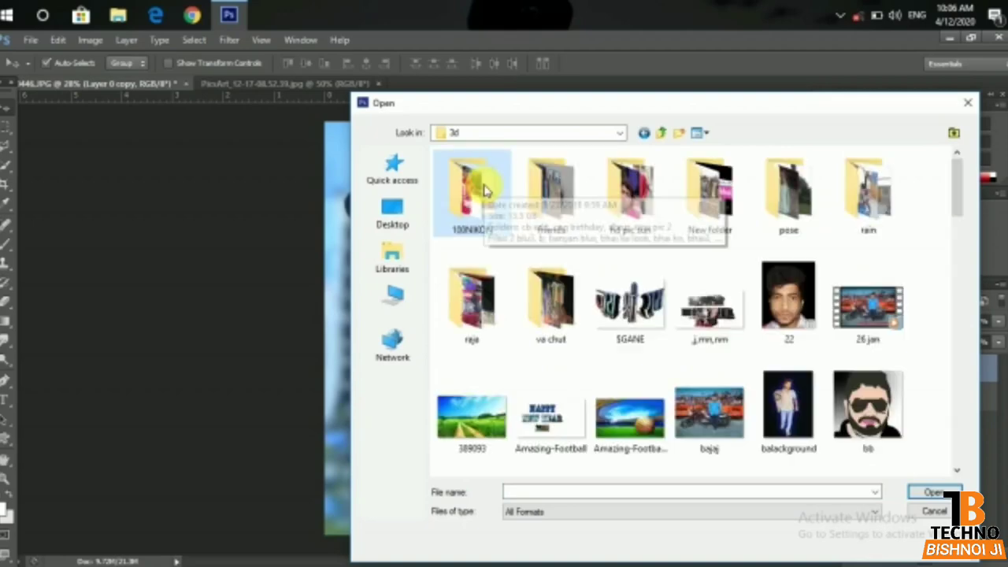
double_click(484, 189)
double_click(485, 189)
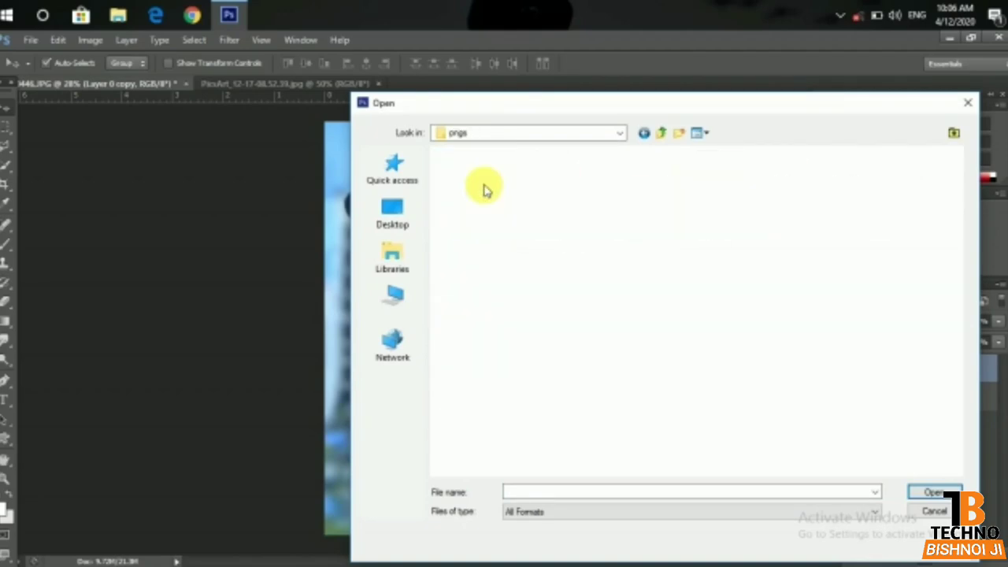
double_click(485, 189)
left_click(645, 133)
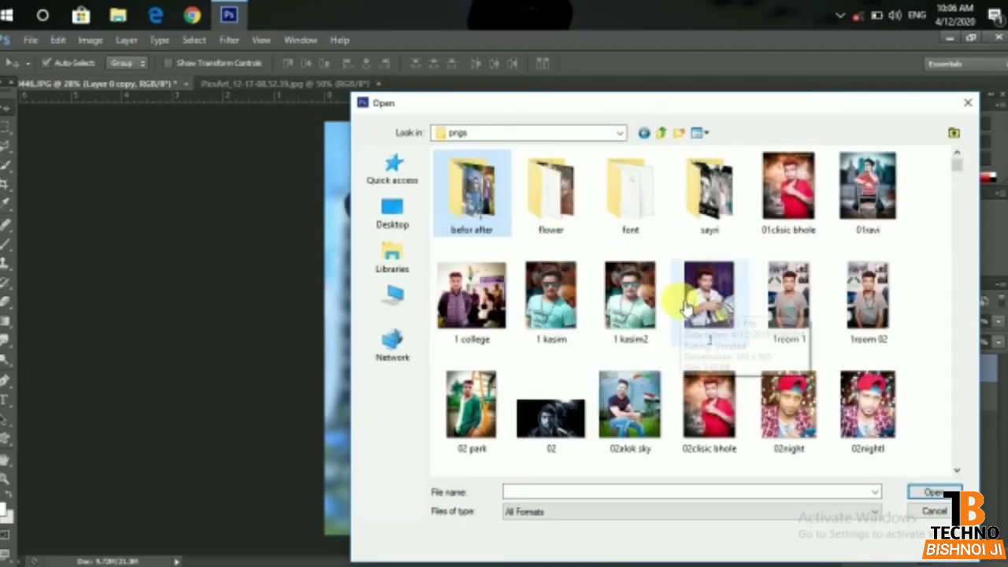
double_click(567, 213)
double_click(862, 401)
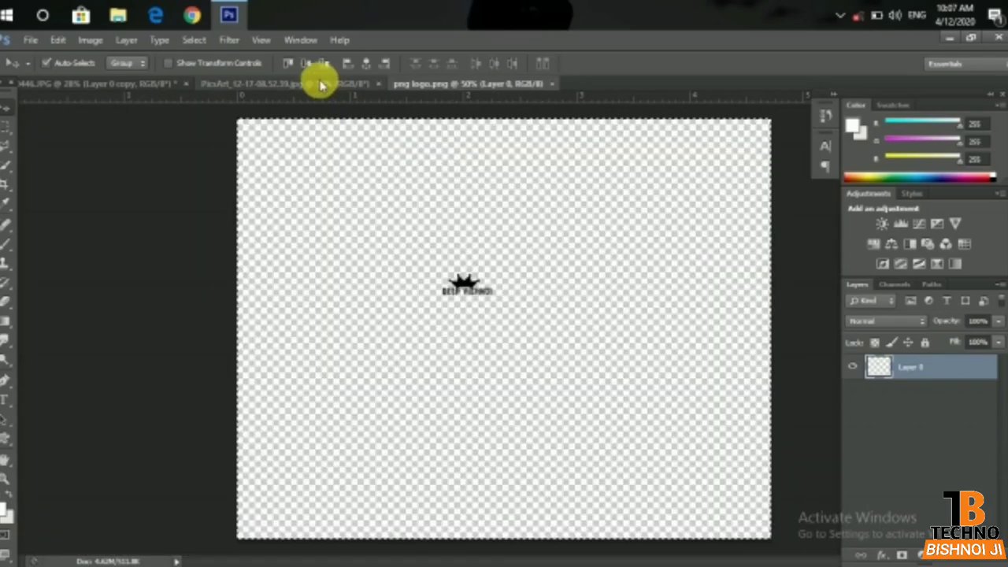
Step: Place the logo into the portrait as Layer 1, enlarge it, and position it right of the shoulder
left_click(319, 84)
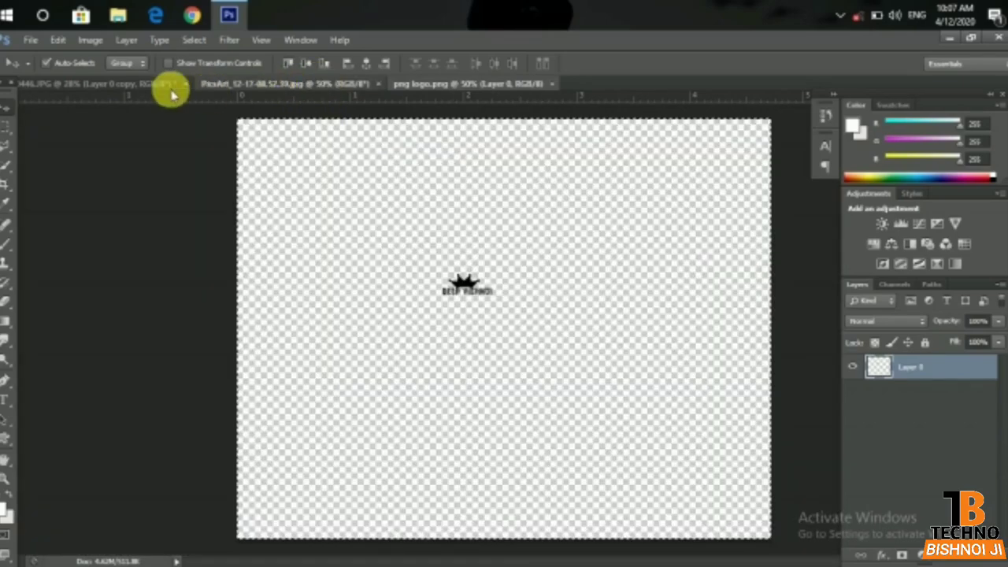
left_click(144, 88)
key("ctrl+v")
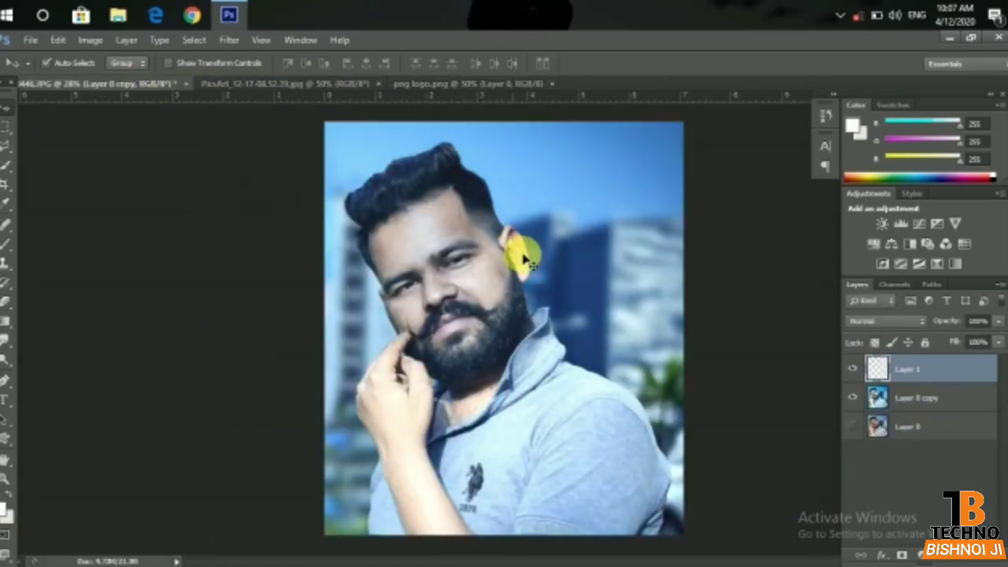
key("ctrl+t")
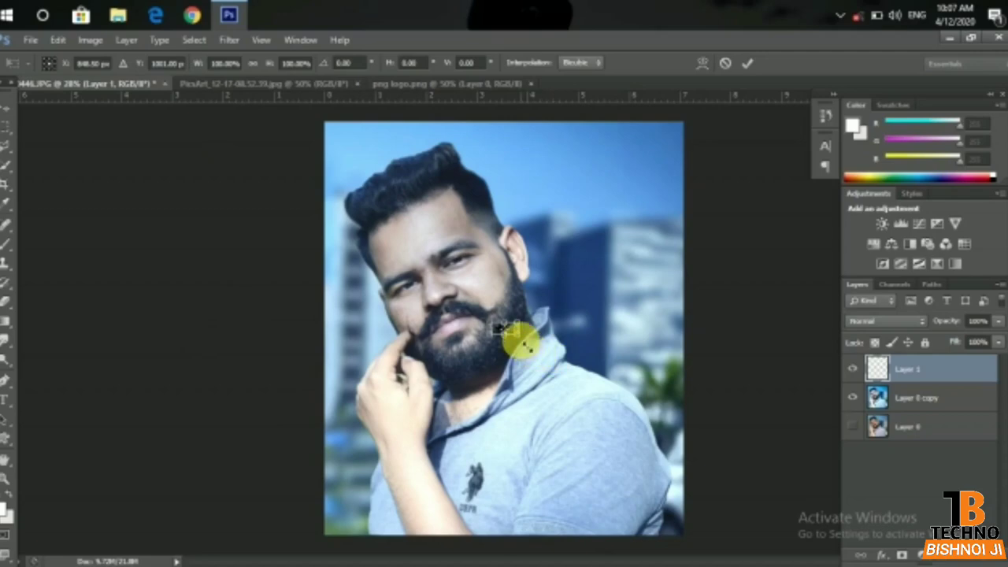
left_click_drag(524, 344, 532, 347)
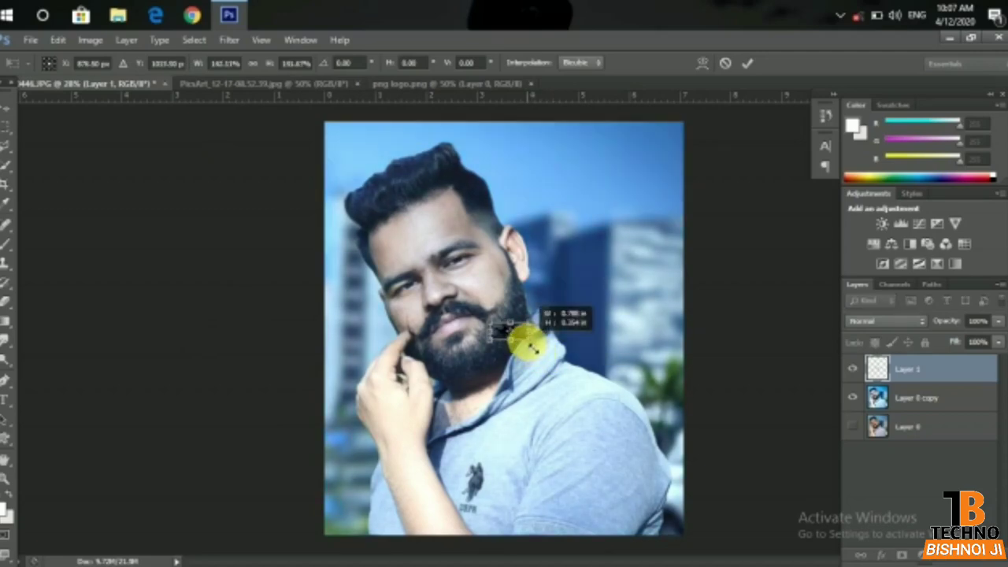
key("Return")
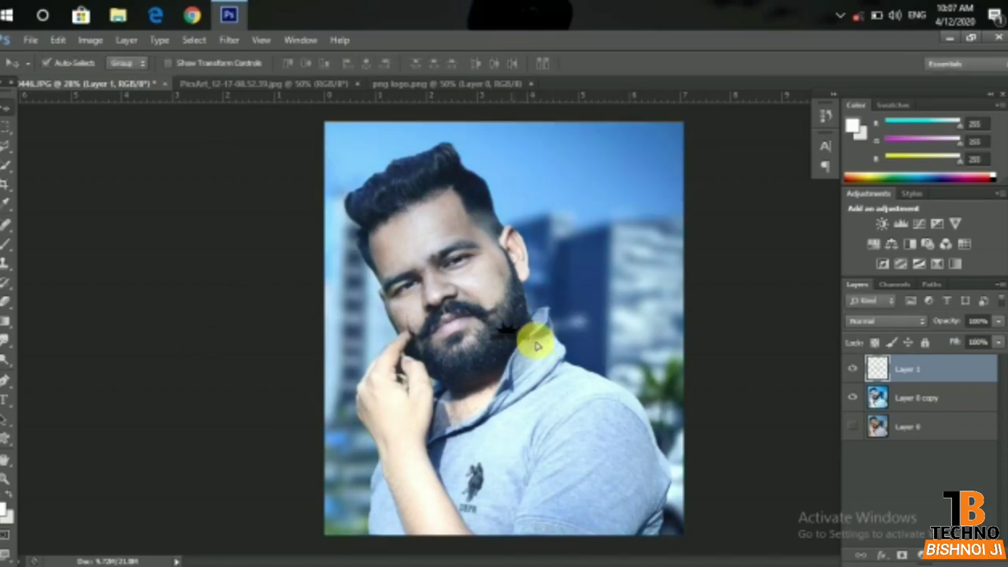
left_click_drag(537, 345, 640, 369)
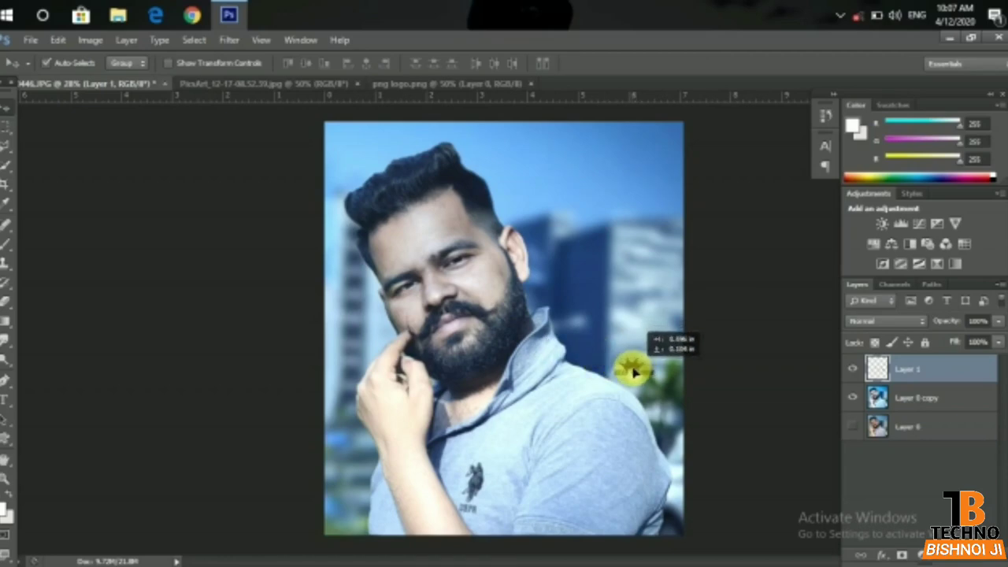
left_click_drag(635, 370, 633, 363)
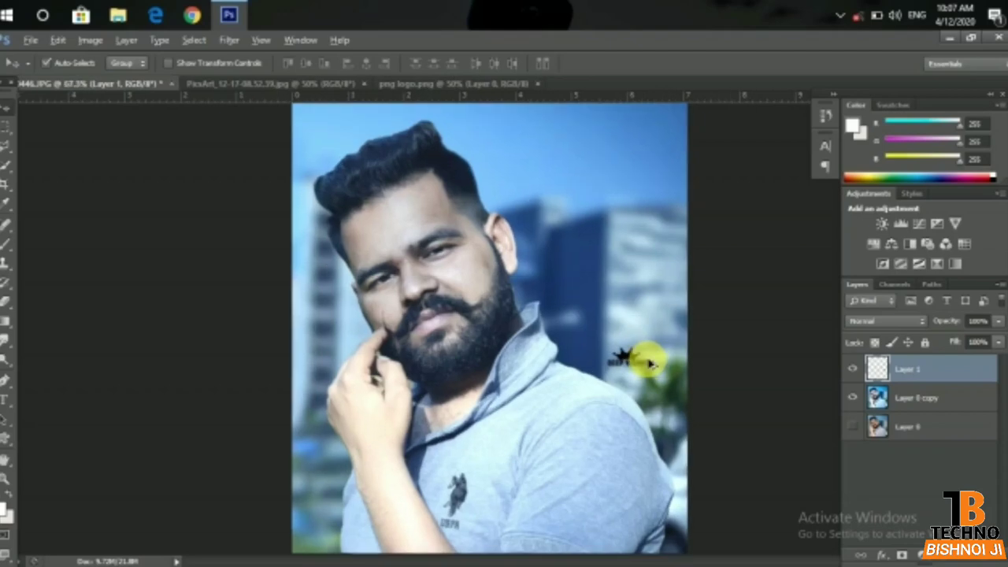
Step: Bring up the Open dialog and go up to the cb edit folder
left_click(30, 39)
left_click(40, 71)
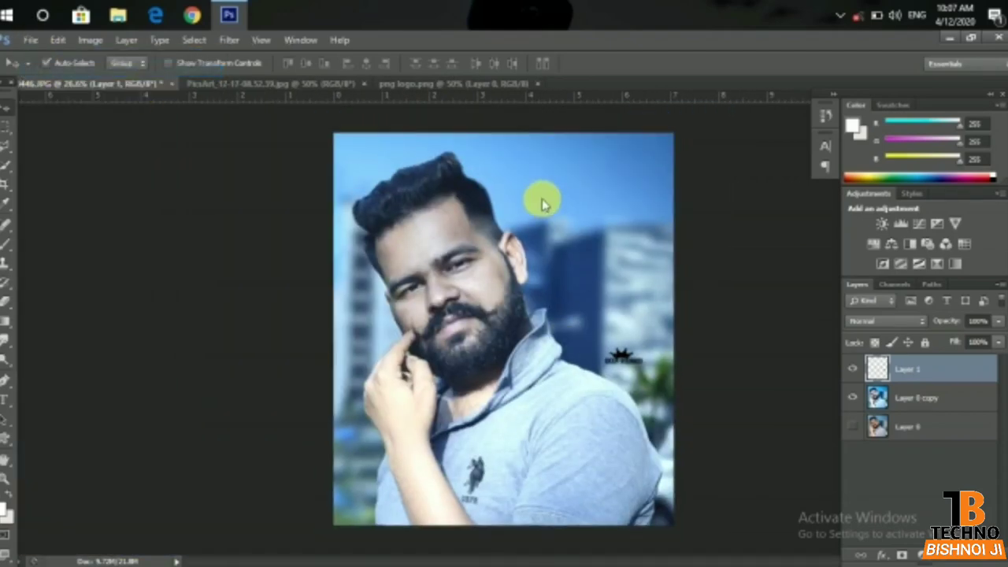
left_click(662, 134)
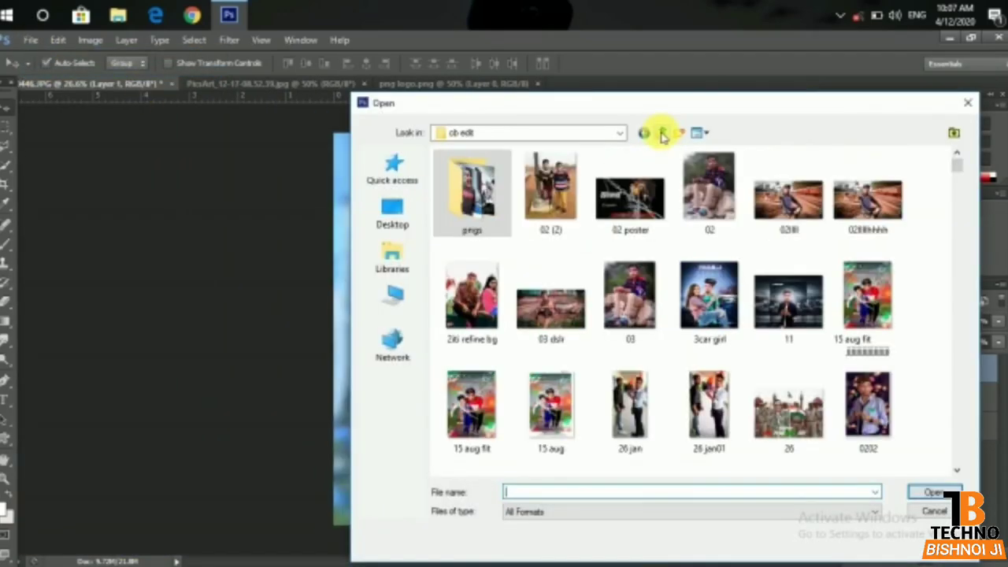
Step: Open the orange glow image unnamed (7).jpeg from the pngs folder
left_click(662, 133)
scroll(655, 252, "down", 10)
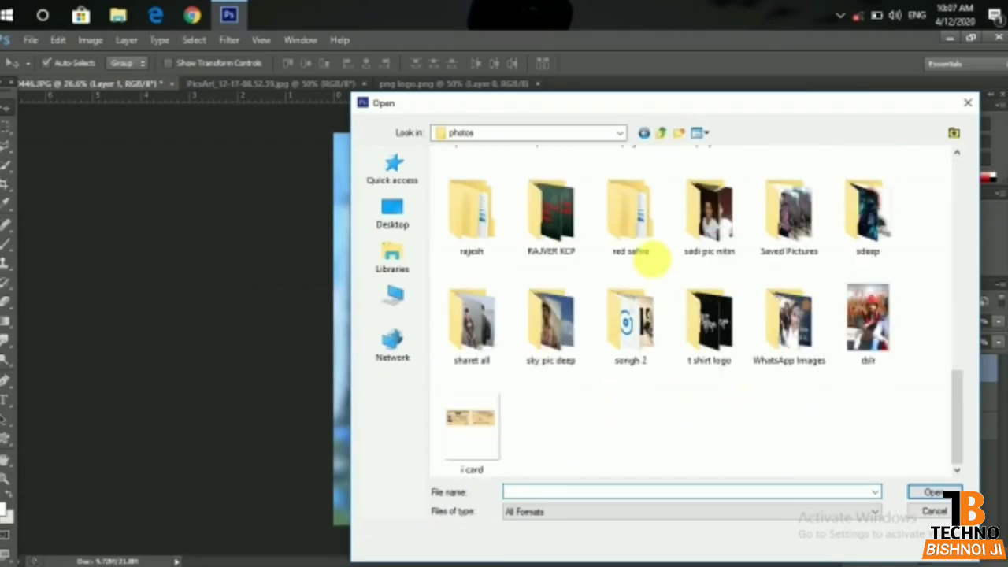
scroll(642, 264, "up", 5)
double_click(631, 354)
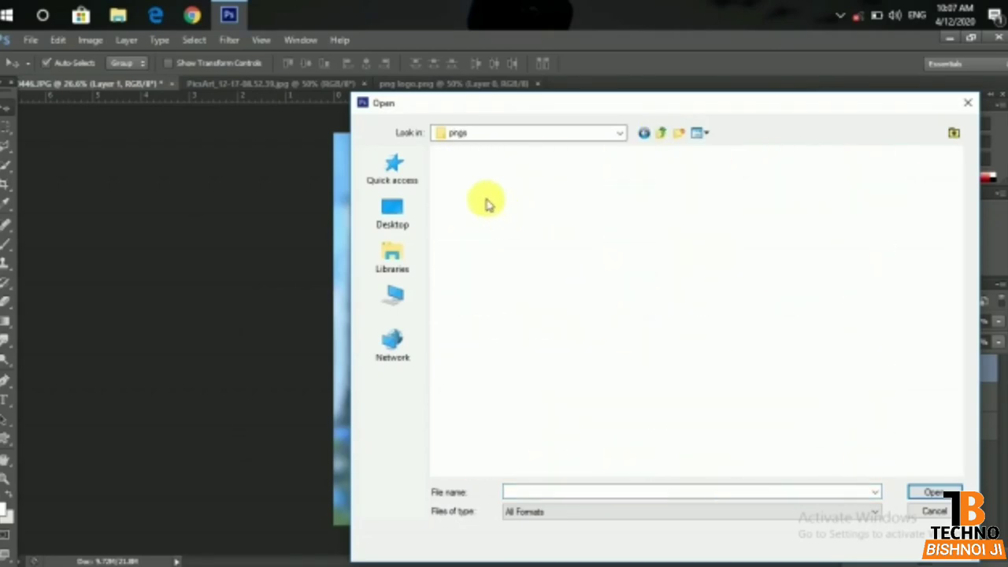
scroll(551, 275, "down", 5)
left_click(591, 370)
scroll(591, 370, "down", 5)
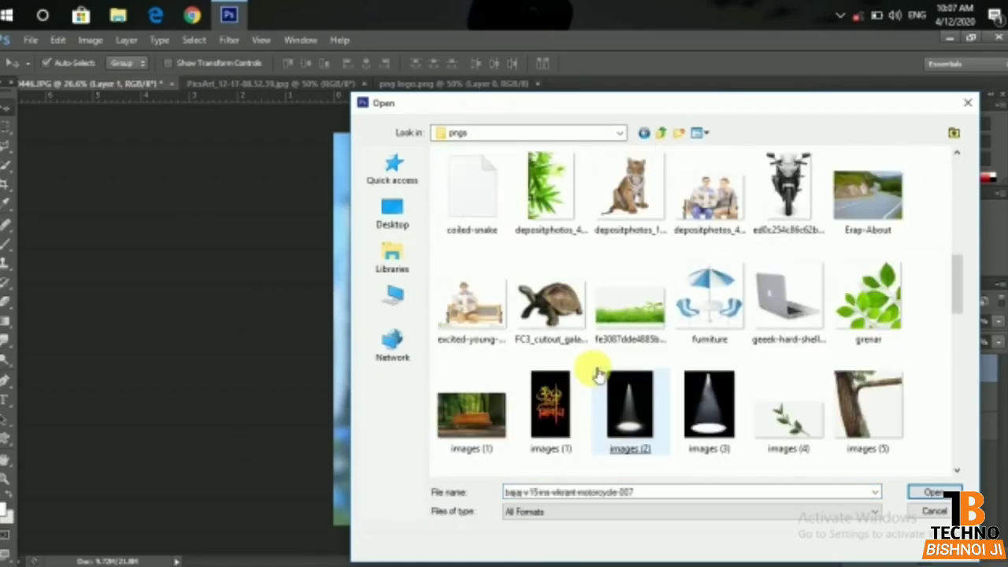
scroll(615, 315, "down", 5)
left_click(638, 267)
double_click(638, 267)
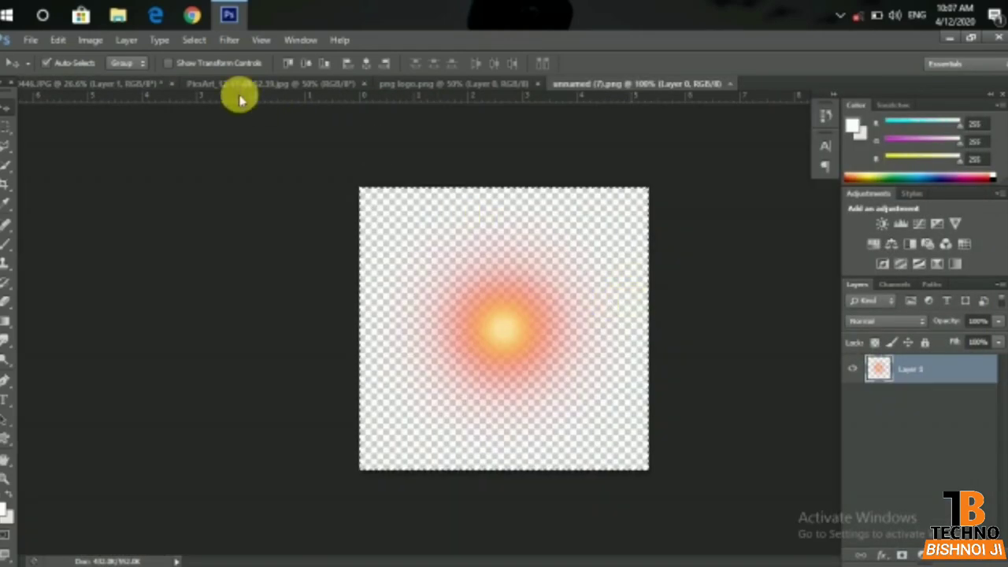
Step: Bring the glow into the portrait as Layer 2 and scale it to about 216%
mouse_move(179, 89)
left_mouse_down()
mouse_move(499, 338)
mouse_move(709, 556)
left_mouse_up()
key("ctrl+t")
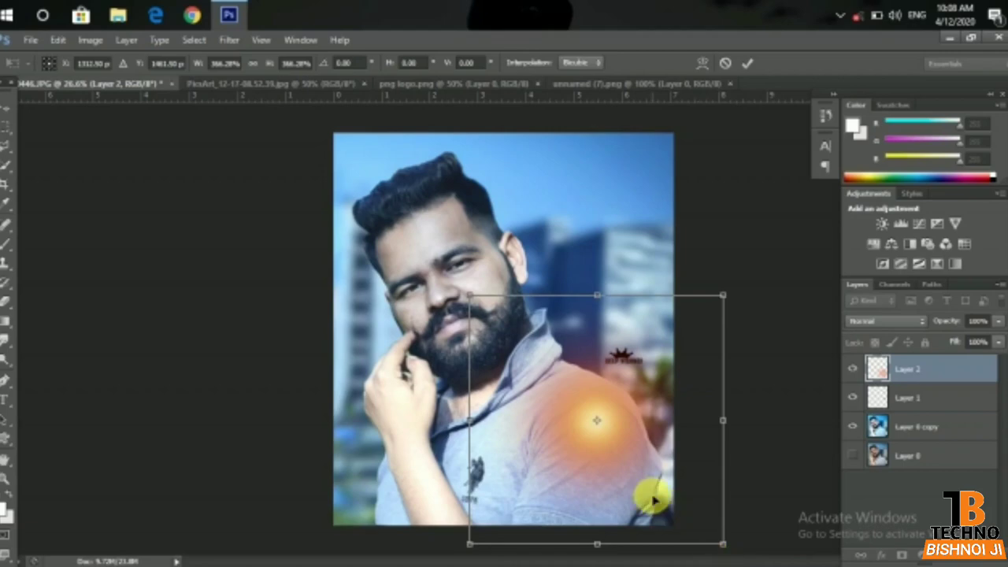
key("Return")
left_click_drag(605, 426, 627, 163)
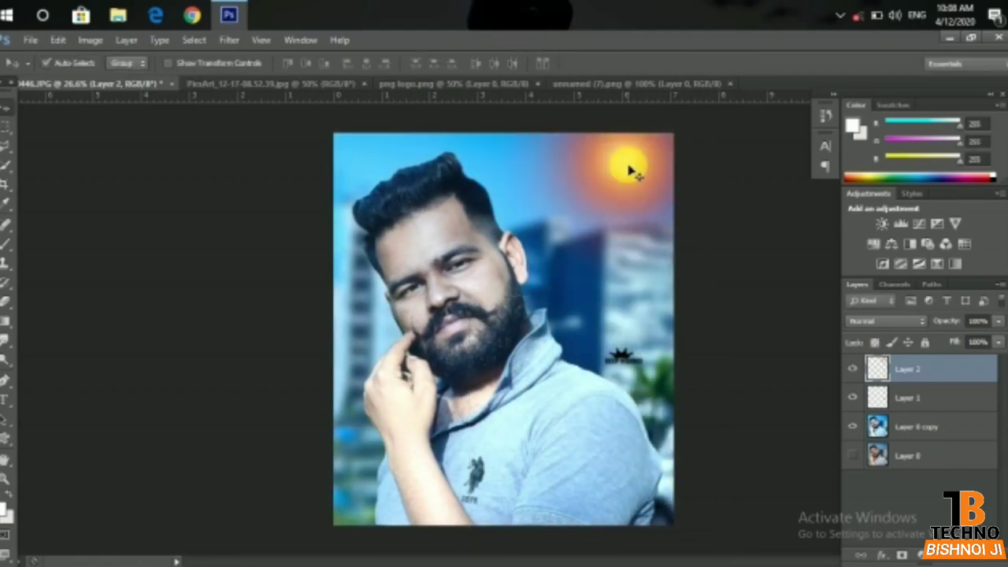
key("ctrl+t")
left_click_drag(747, 285, 732, 362)
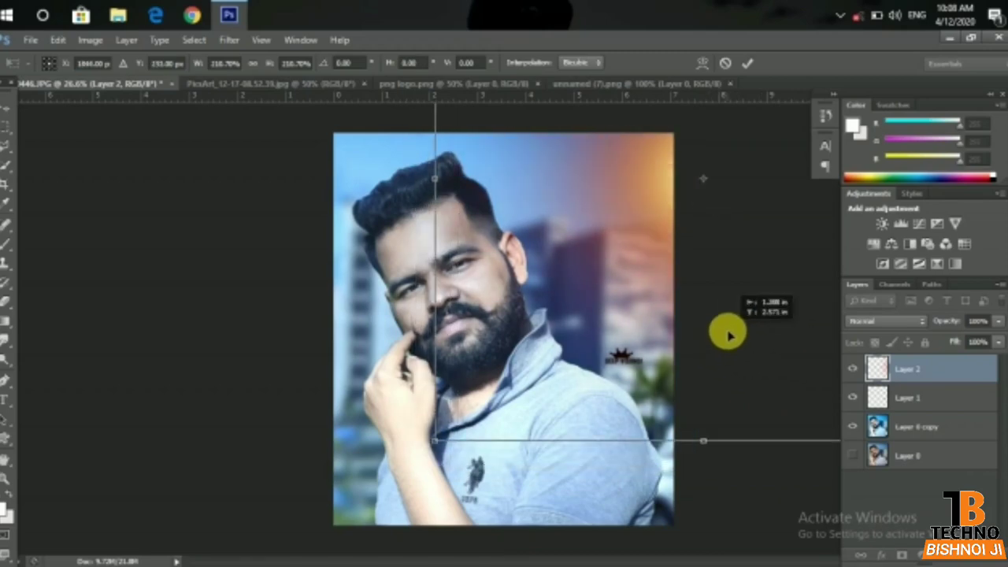
left_click_drag(732, 363, 735, 334)
left_click_drag(720, 412, 712, 344)
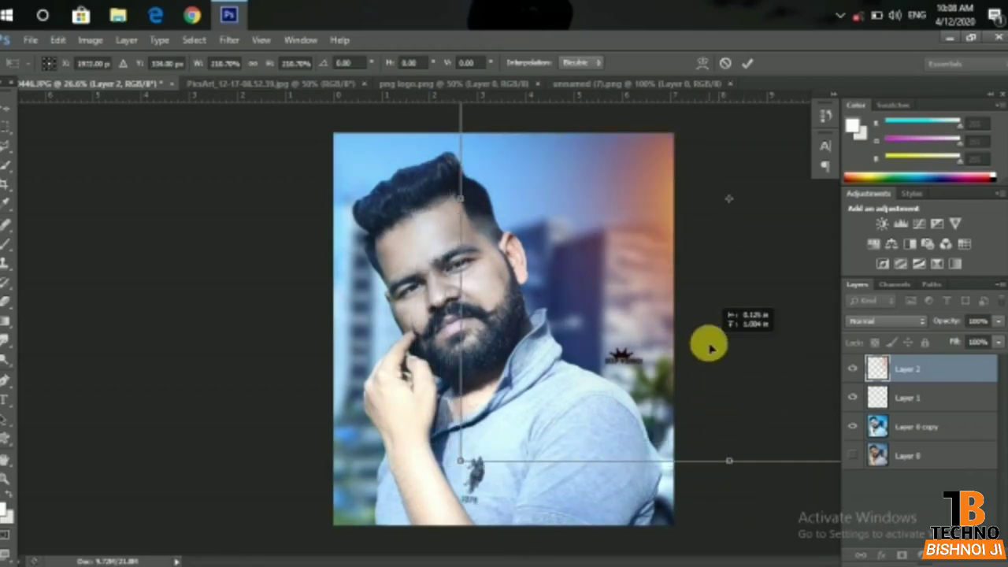
key("Return")
Step: Try the glow on the left side, then settle it along the top-right corner
scroll(689, 181, "up", 4)
scroll(686, 192, "down", 3)
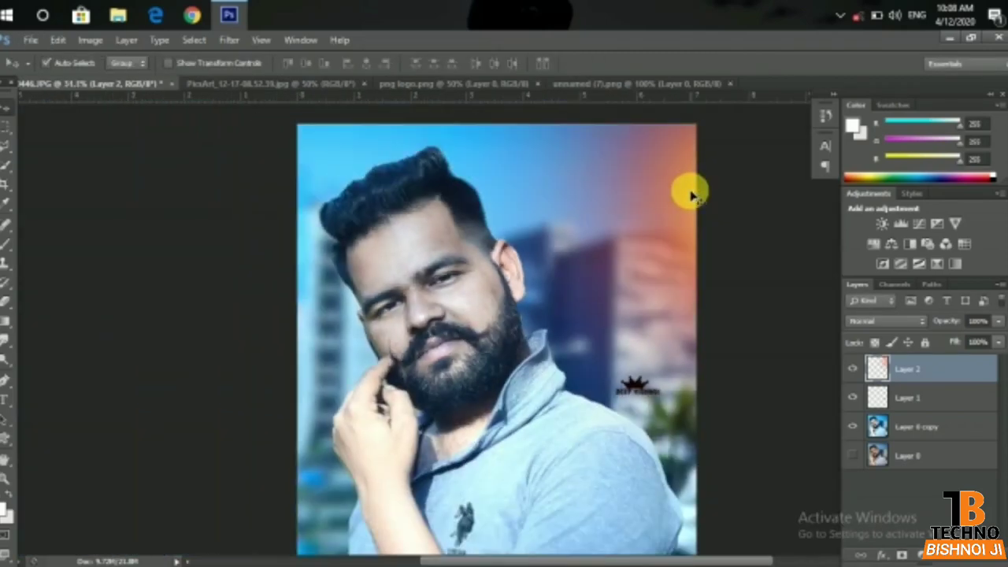
mouse_move(687, 191)
left_mouse_down()
mouse_move(189, 327)
mouse_move(300, 379)
left_mouse_up()
scroll(304, 209, "down", 5)
scroll(398, 356, "down", 2)
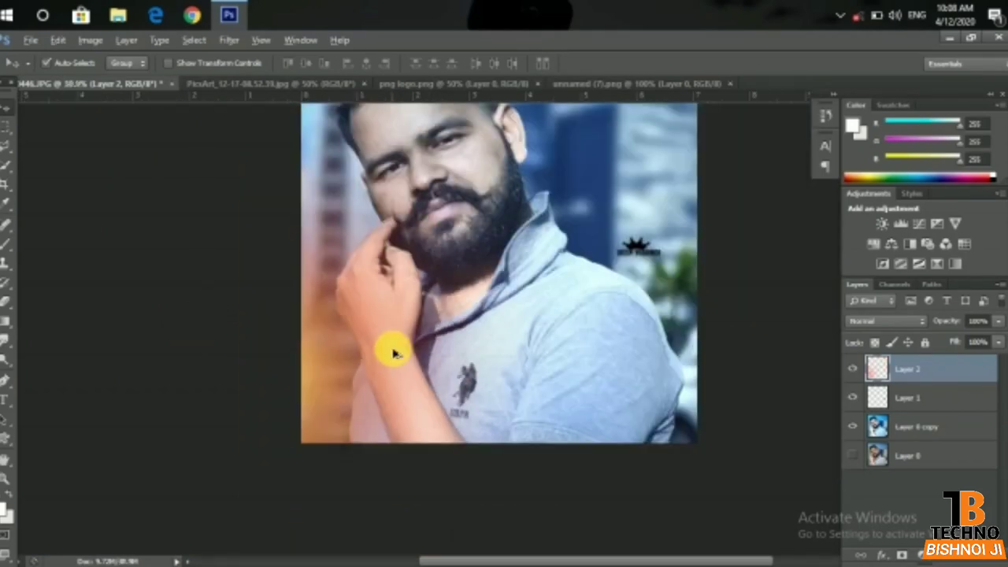
mouse_move(398, 356)
left_mouse_down()
mouse_move(401, 142)
mouse_move(686, 150)
left_mouse_up()
mouse_move(640, 187)
left_mouse_down()
mouse_move(709, 189)
mouse_move(646, 175)
mouse_move(653, 270)
mouse_move(657, 236)
left_mouse_up()
scroll(657, 236, "up", 3)
scroll(650, 219, "down", 2)
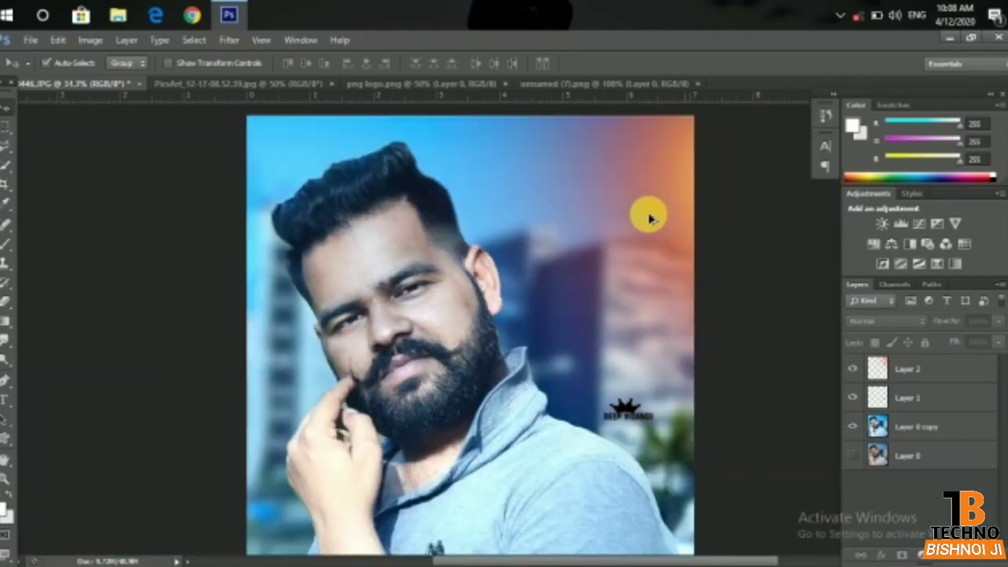
scroll(653, 213, "down", 1)
scroll(512, 311, "up", 1)
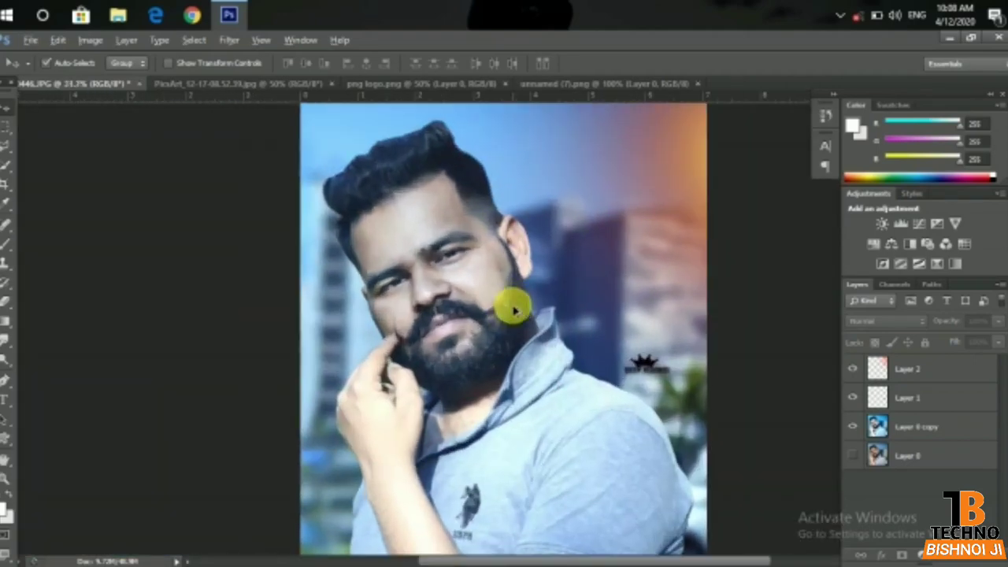
scroll(501, 166, "down", 1)
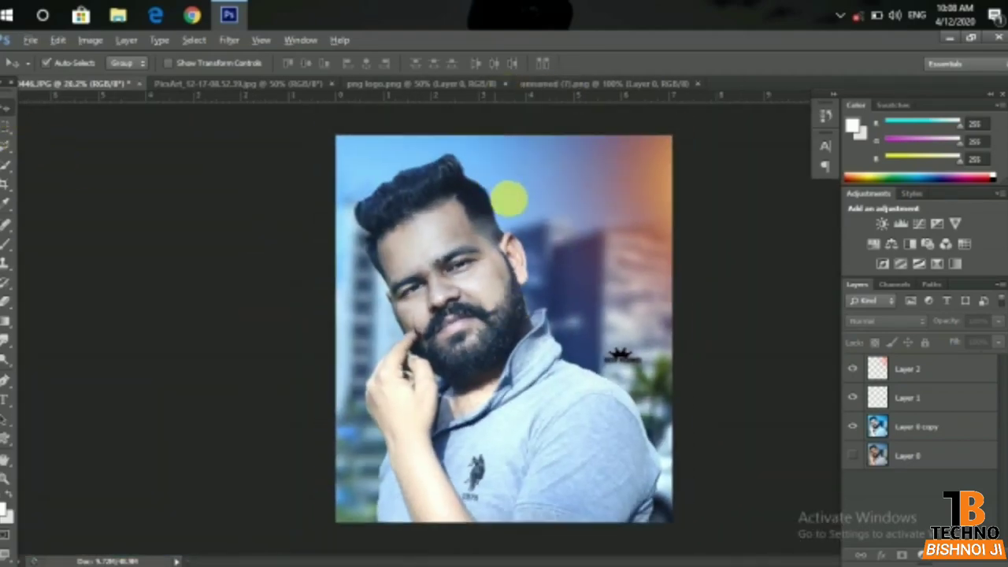
scroll(669, 378, "up", 2)
scroll(654, 379, "down", 2)
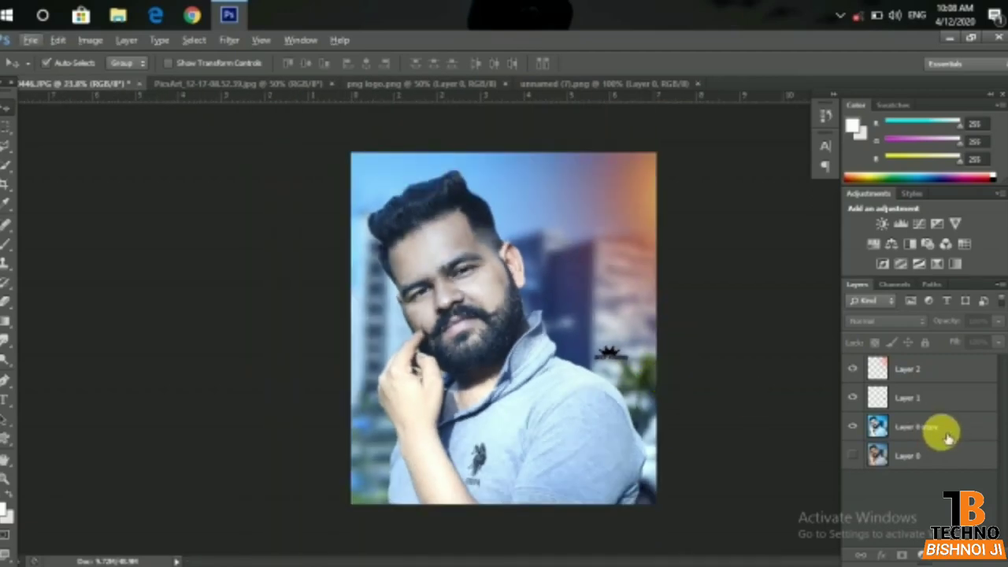
Step: Lower the Layer 2 glow opacity to about 88%
right_click(945, 437)
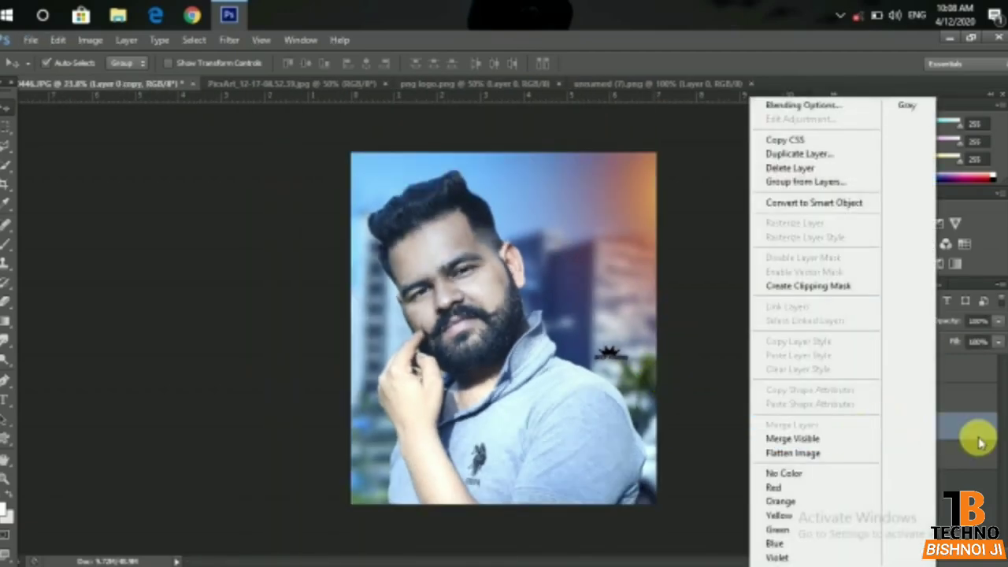
left_click(980, 417)
left_click(971, 367)
left_click_drag(990, 336, 982, 338)
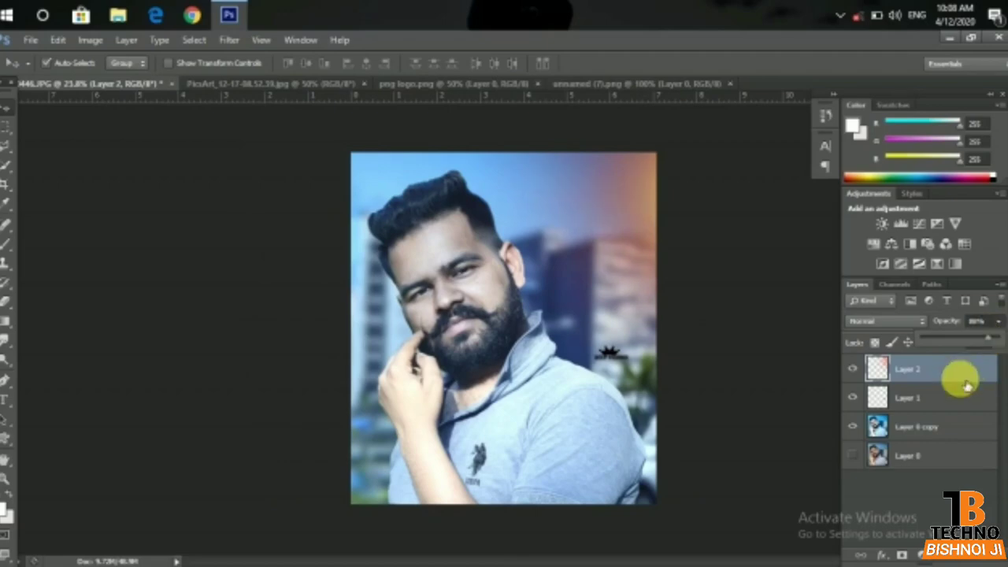
Step: Merge the visible layers into Layer 0 copy
left_click(941, 428, "shift")
right_click(940, 427)
left_click(840, 428)
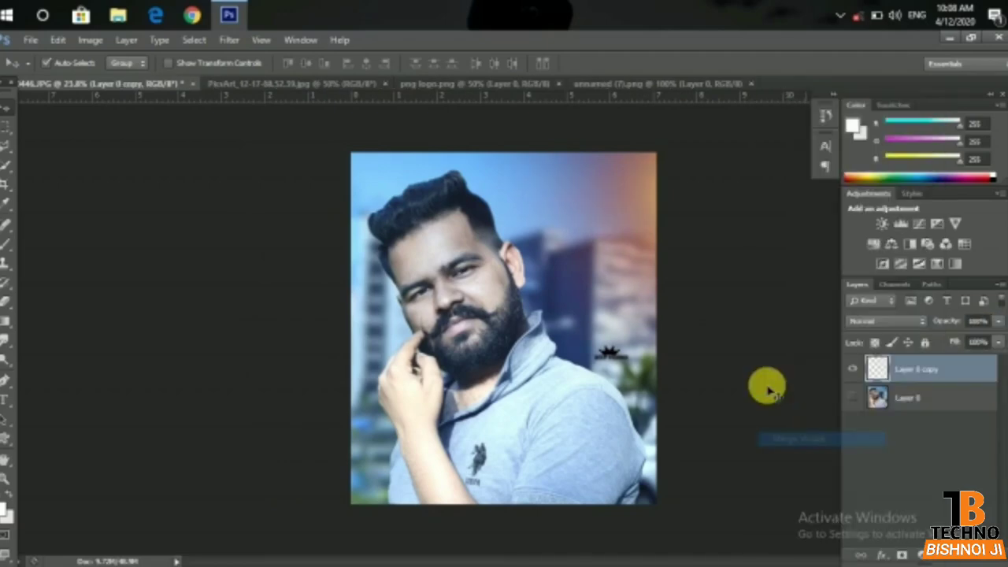
scroll(642, 287, "up", 3)
scroll(572, 295, "down", 2)
scroll(351, 299, "up", 3)
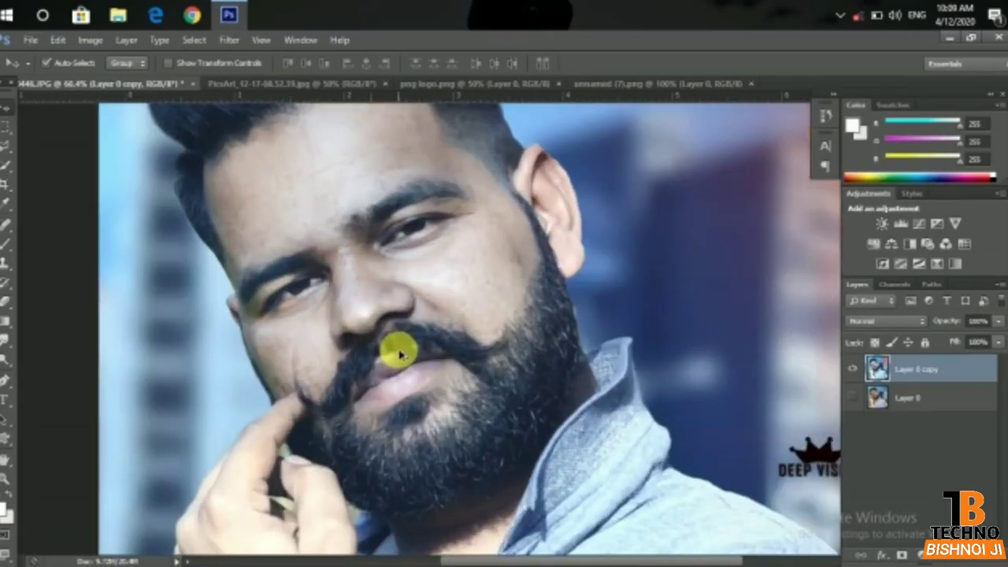
scroll(394, 349, "up", 2)
scroll(400, 339, "up", 1)
scroll(403, 358, "down", 1)
scroll(423, 355, "down", 1)
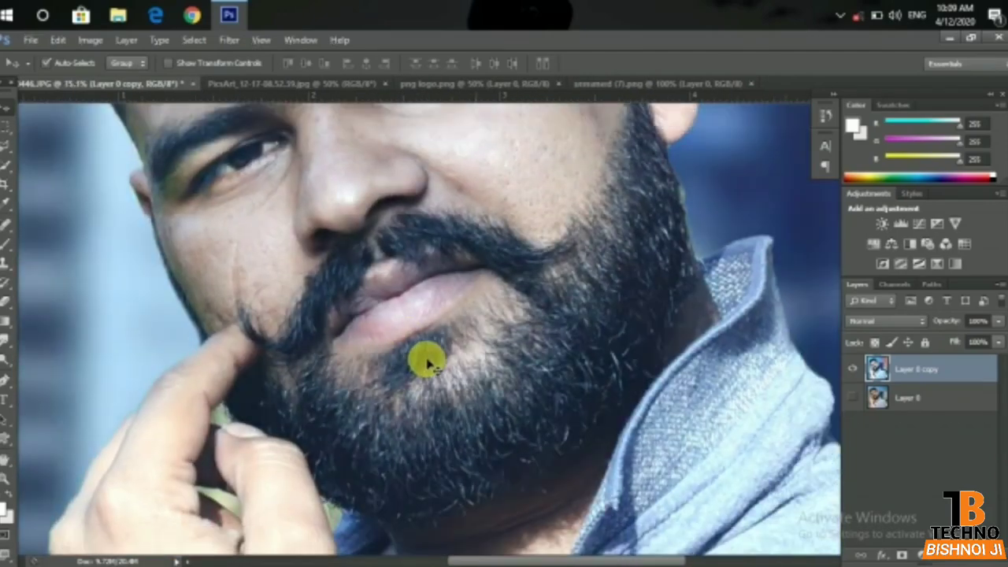
scroll(428, 363, "down", 2)
scroll(428, 363, "down", 1)
scroll(500, 315, "up", 1)
scroll(499, 315, "down", 1)
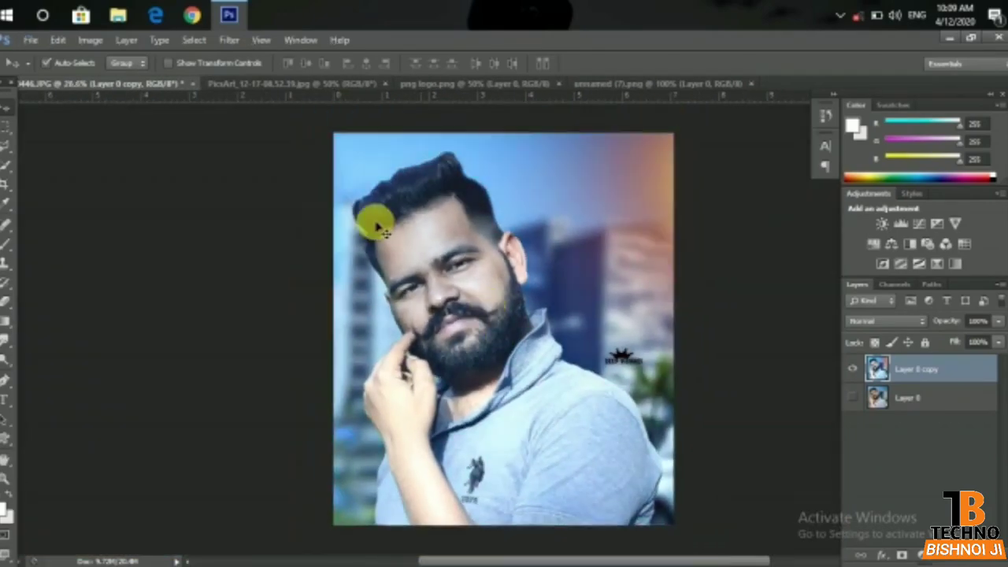
Step: Use the File menu to get ready to save the picture
left_click(30, 39)
left_click(62, 216)
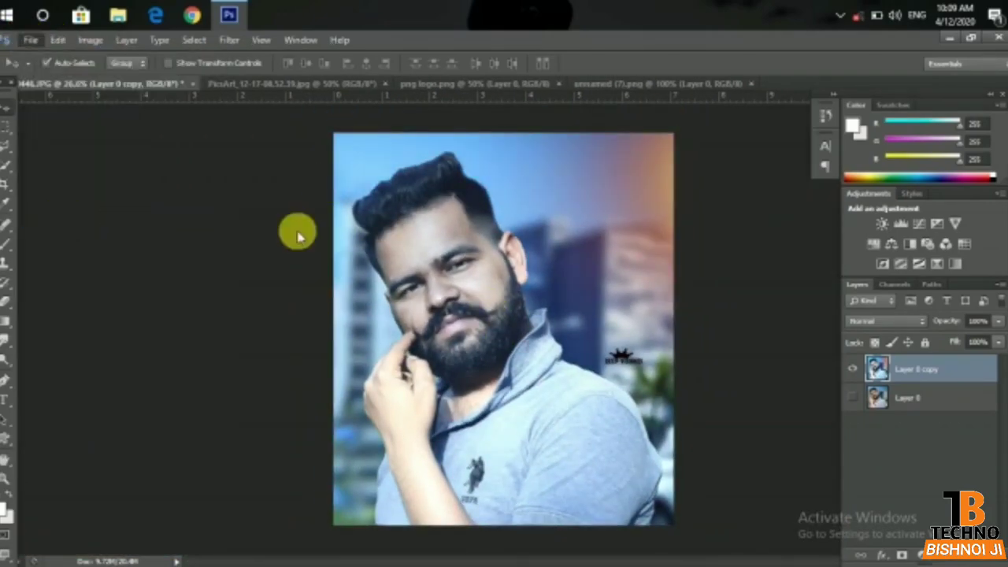
scroll(504, 319, "up", 1)
scroll(504, 315, "down", 2)
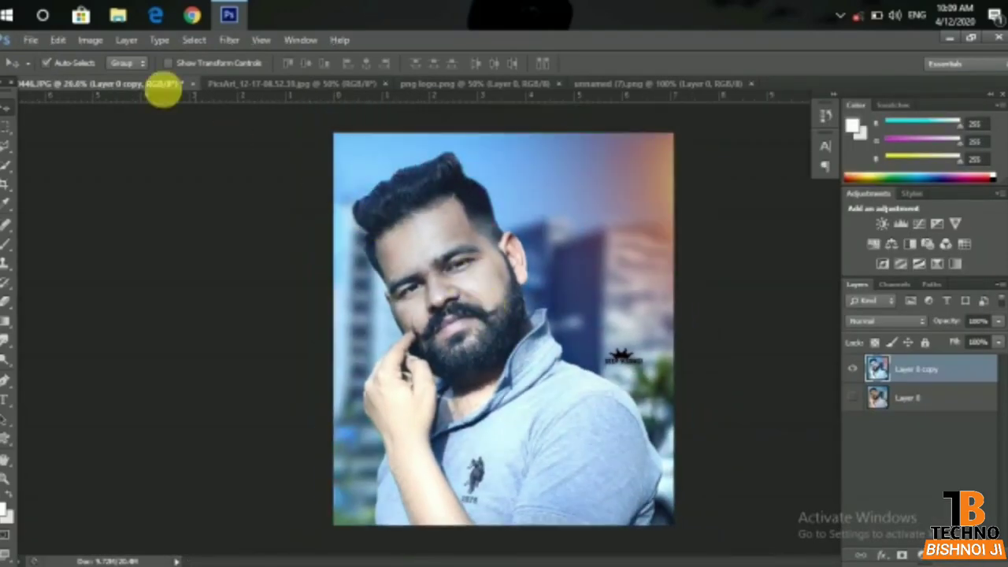
left_click(29, 40)
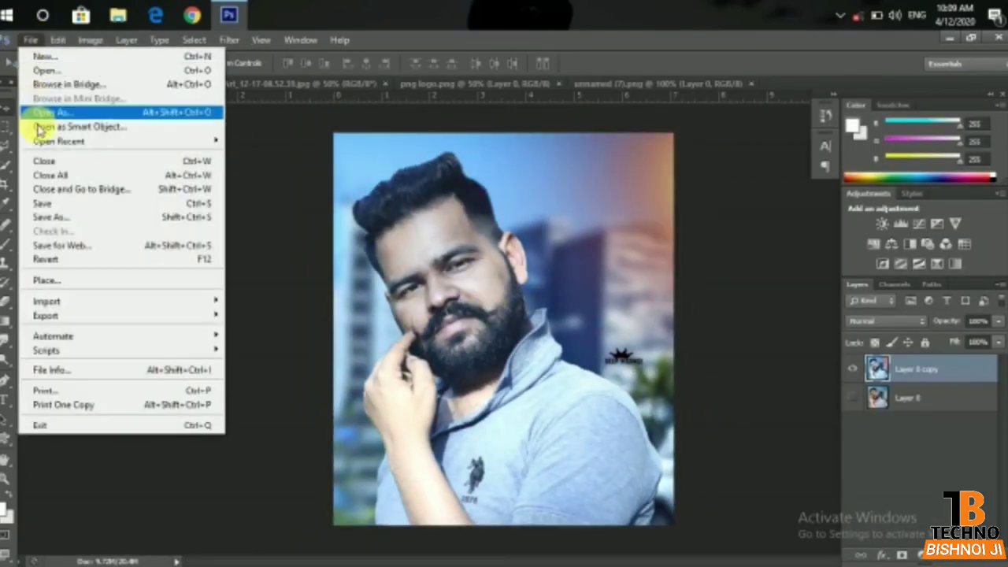
Step: Save the picture as gv1.jpg in JPEG format at Quality 12 in the tecno folder
left_click(61, 216)
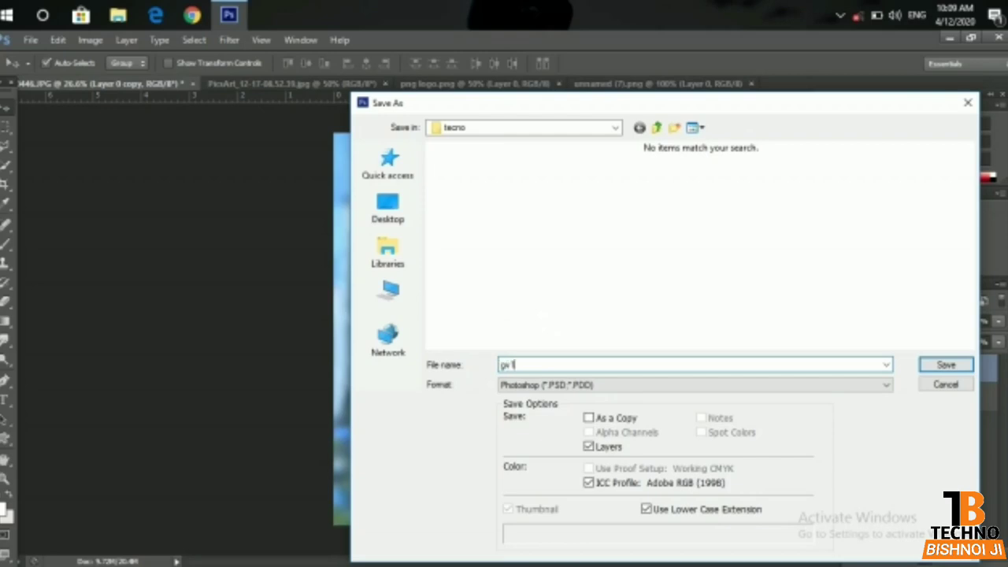
left_click(599, 386)
left_click(575, 256)
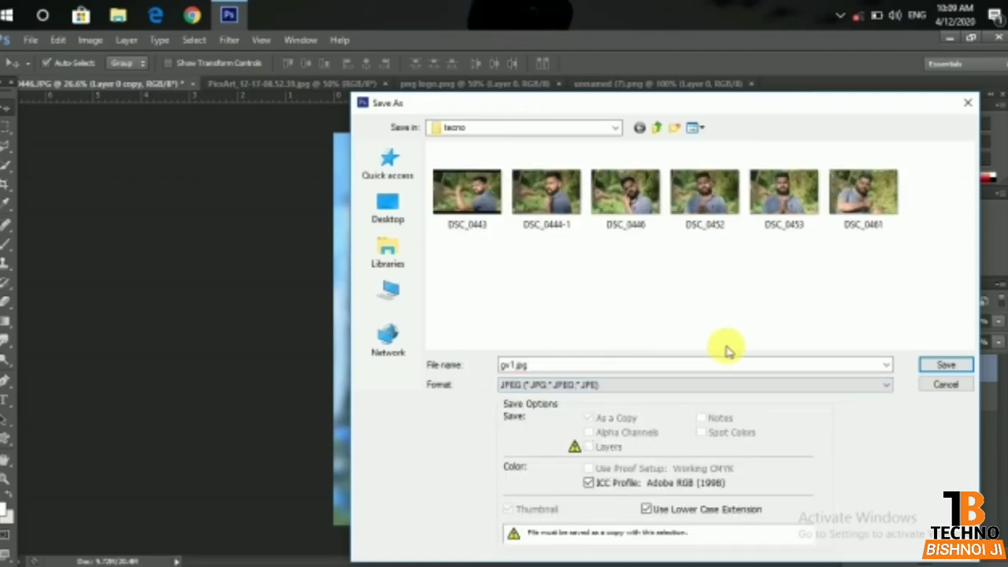
left_click(933, 367)
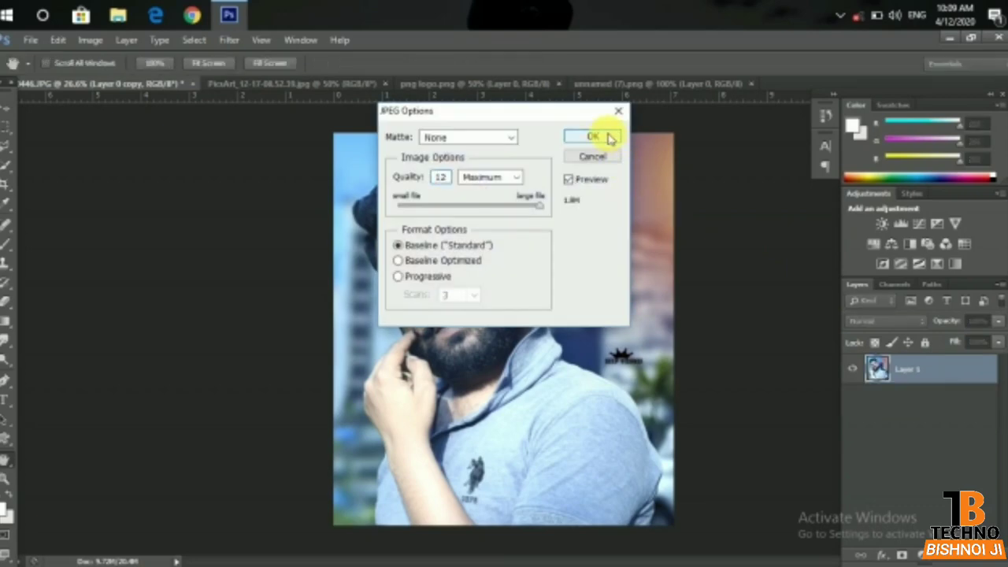
left_click(593, 137)
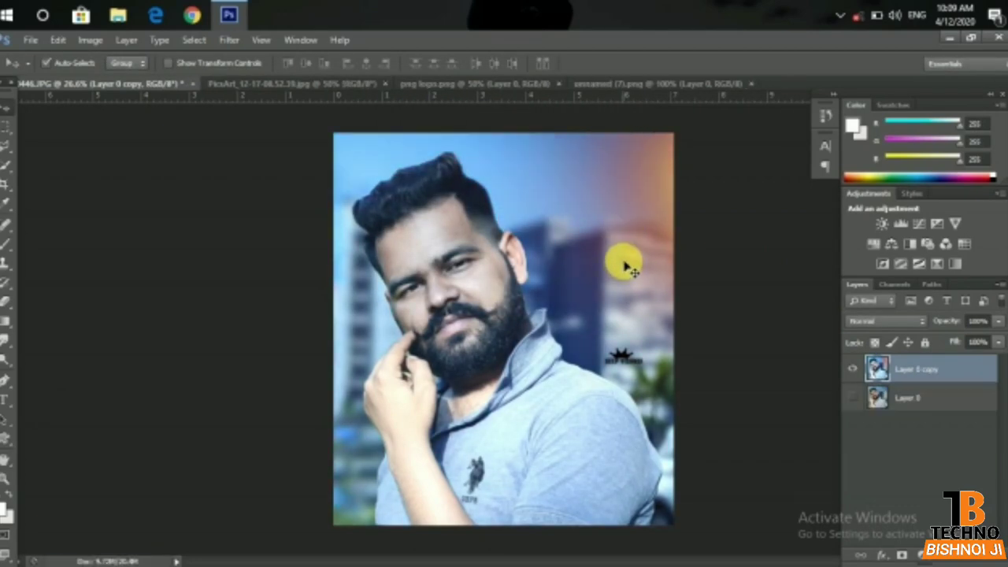
scroll(592, 278, "up", 3)
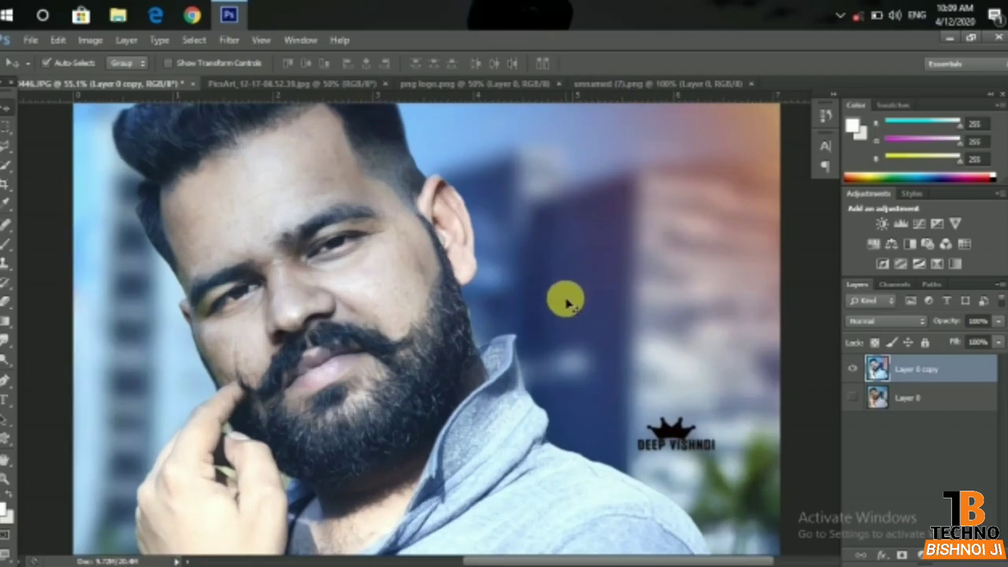
scroll(564, 300, "down", 2)
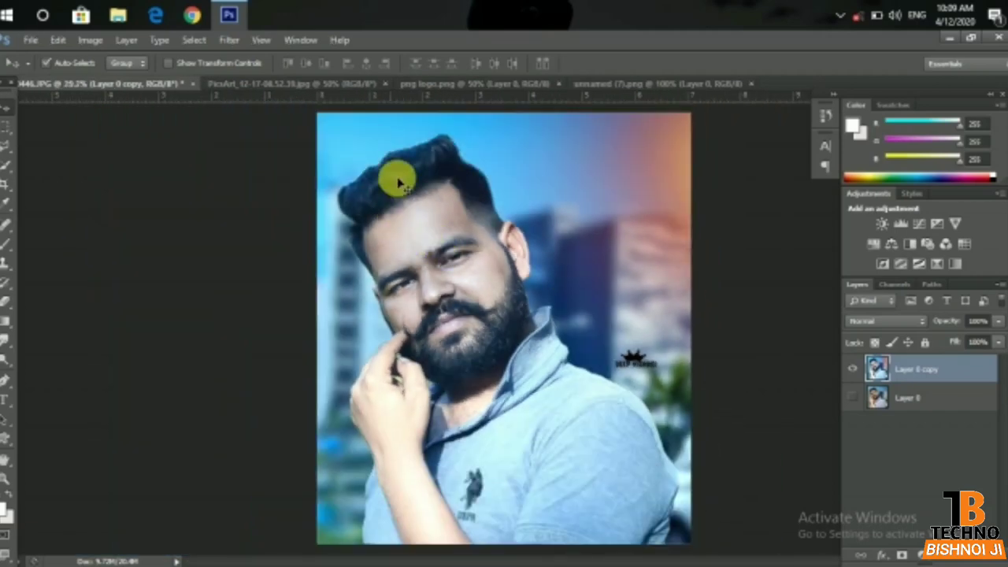